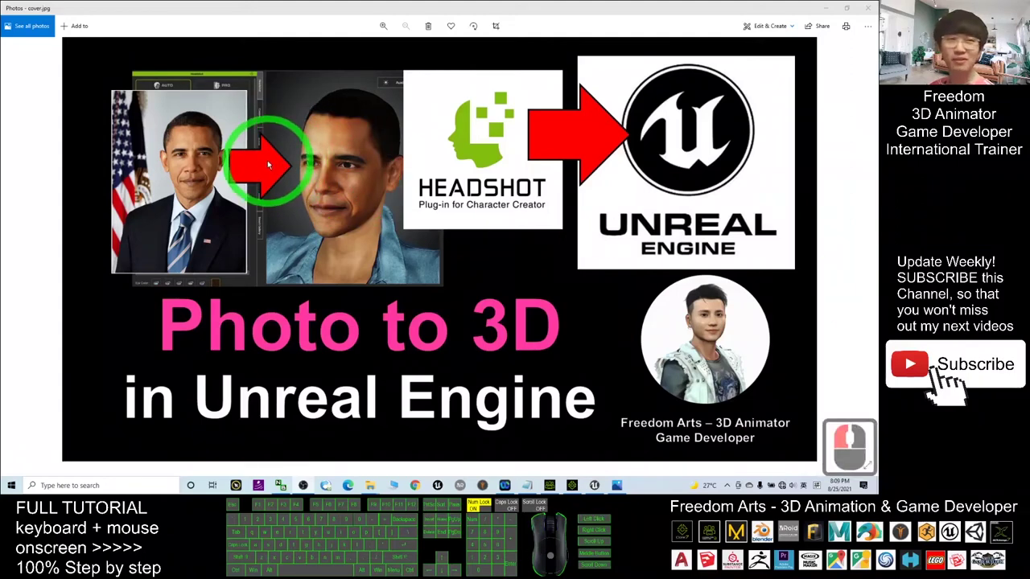
pyautogui.moveTo(275, 153); pyautogui.dragTo(237, 146)
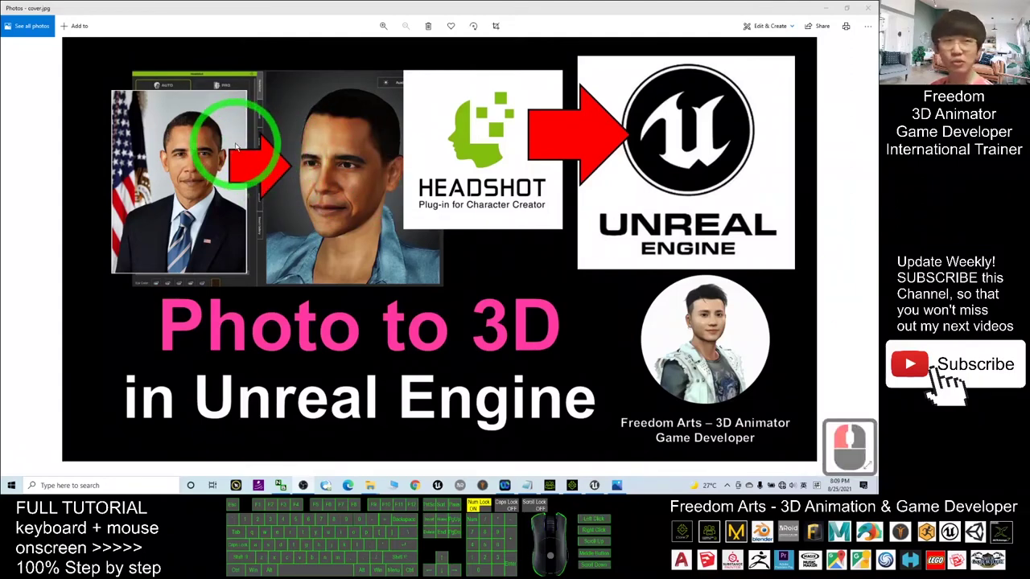
pyautogui.moveTo(161, 110); pyautogui.dragTo(189, 140)
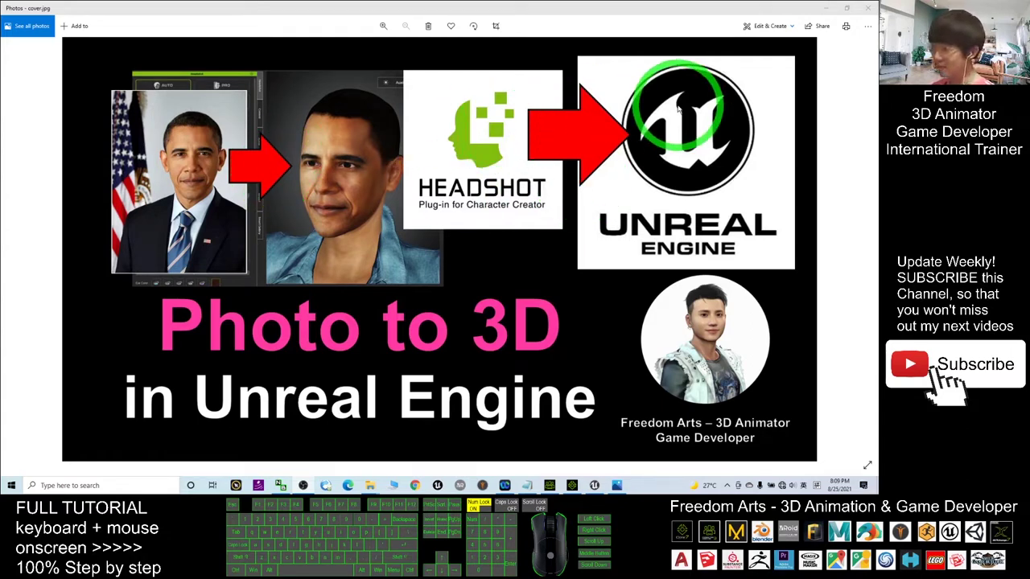
# Minimize the cover image, the notes and the other open windows to reach the desktop
pyautogui.click(827, 10)
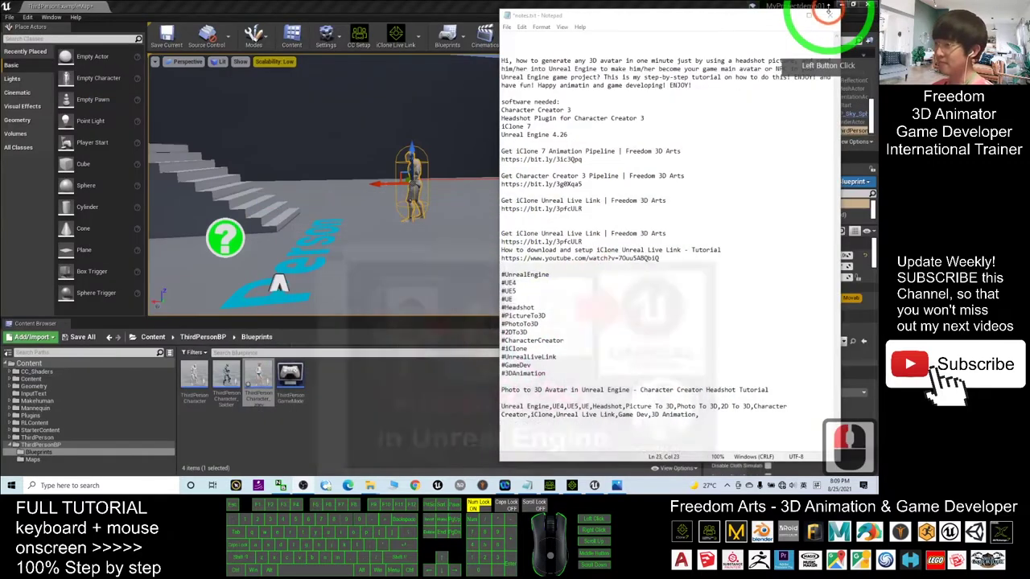
pyautogui.click(789, 17)
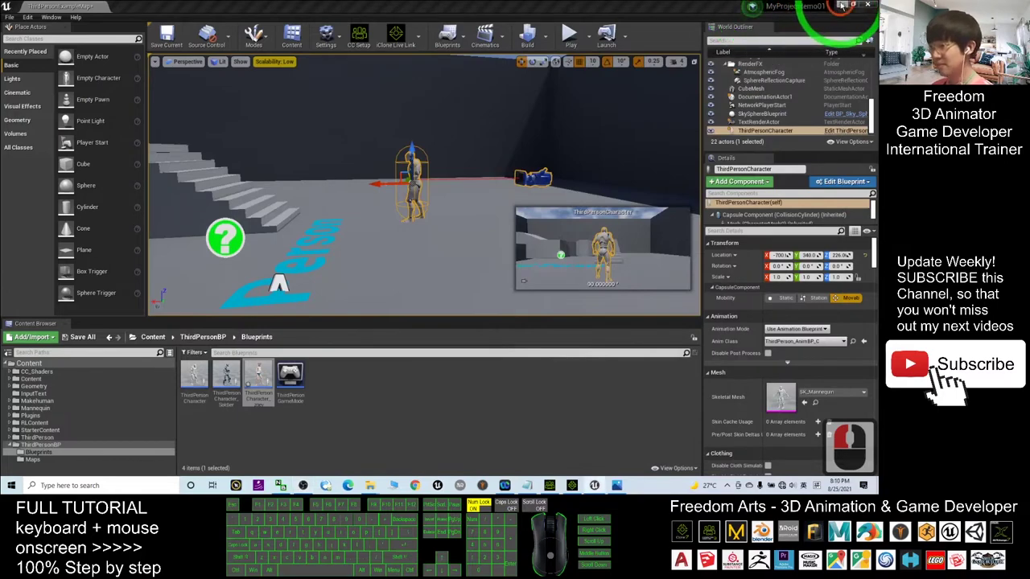
pyautogui.click(841, 5)
pyautogui.click(843, 6)
pyautogui.moveTo(810, 13); pyautogui.dragTo(722, 2)
pyautogui.click(819, 7)
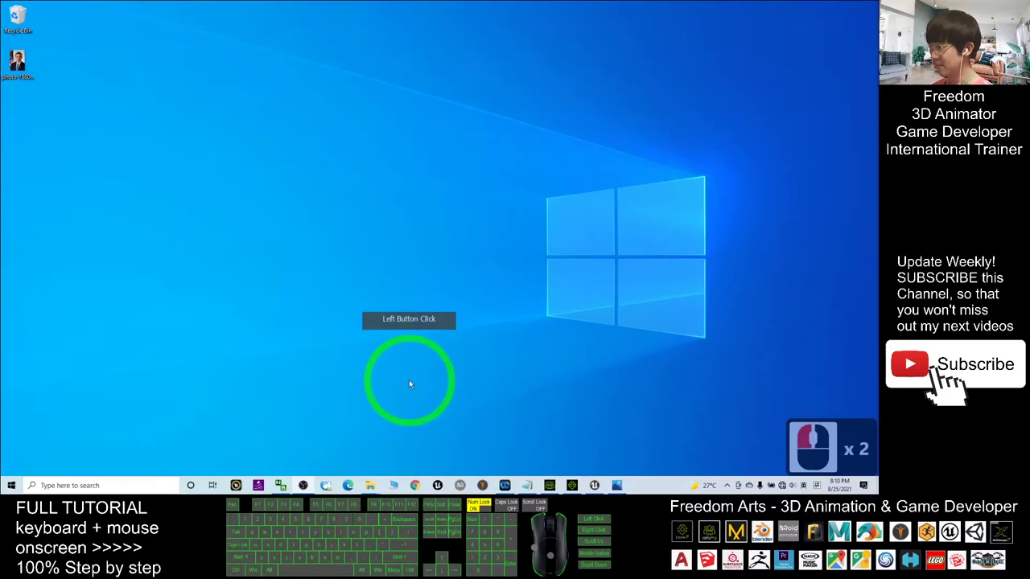
# Open the portrait photo on the desktop to check that the face is shown frontally, and close it again
pyautogui.click(16, 60)
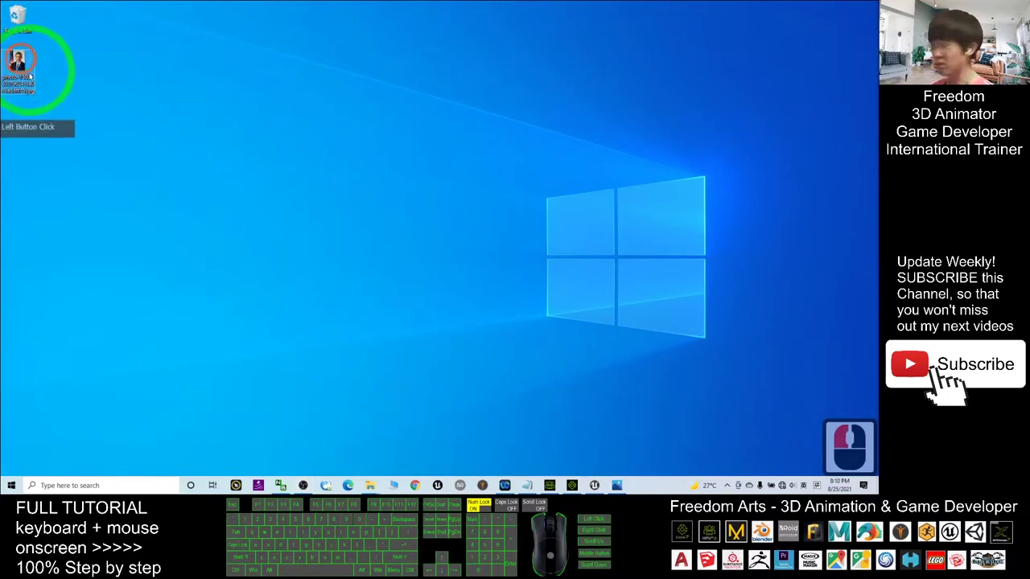
pyautogui.click(20, 64)
pyautogui.click(29, 80)
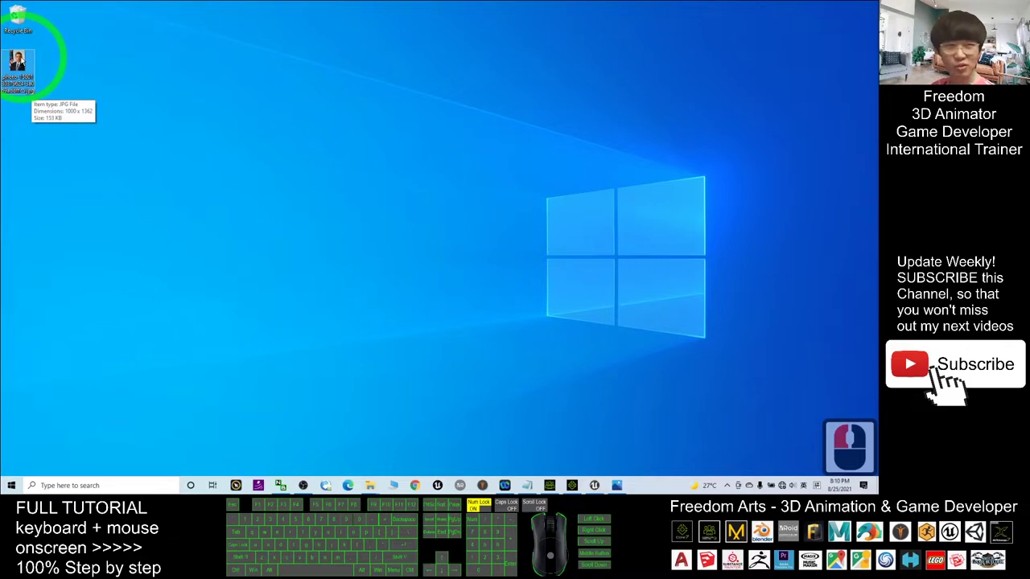
pyautogui.doubleClick(22, 57)
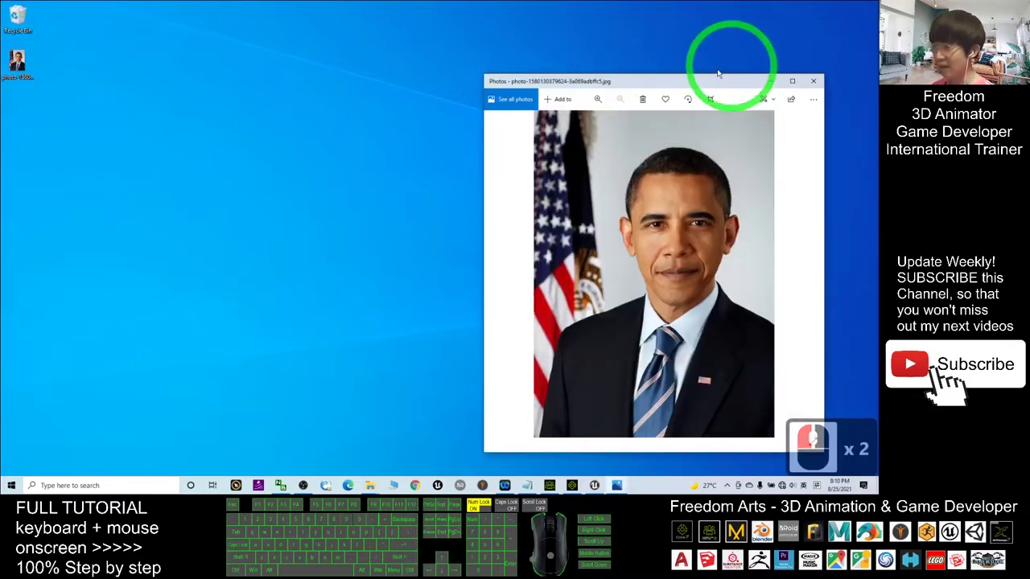
pyautogui.moveTo(699, 86); pyautogui.dragTo(434, 67)
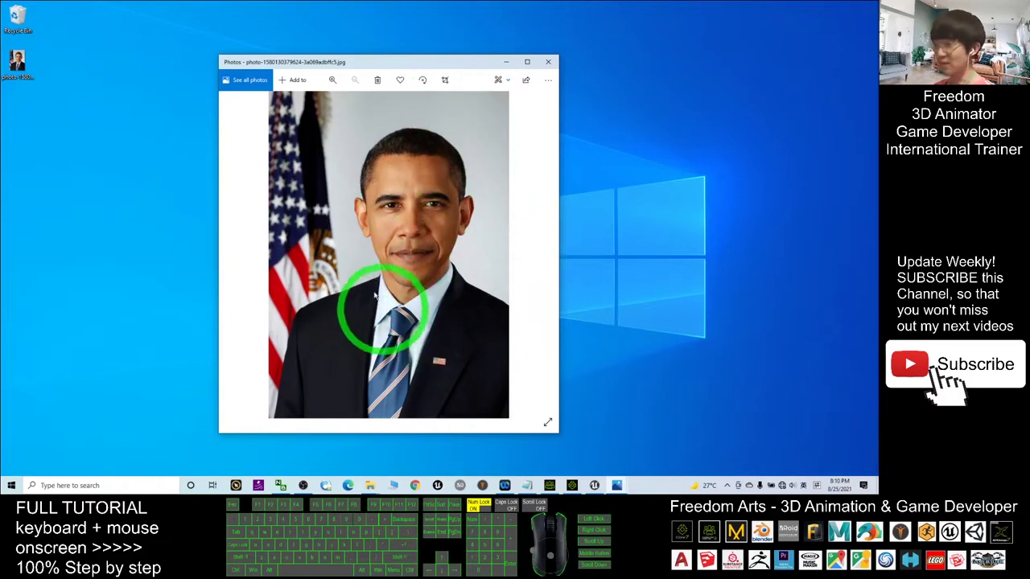
pyautogui.click(548, 62)
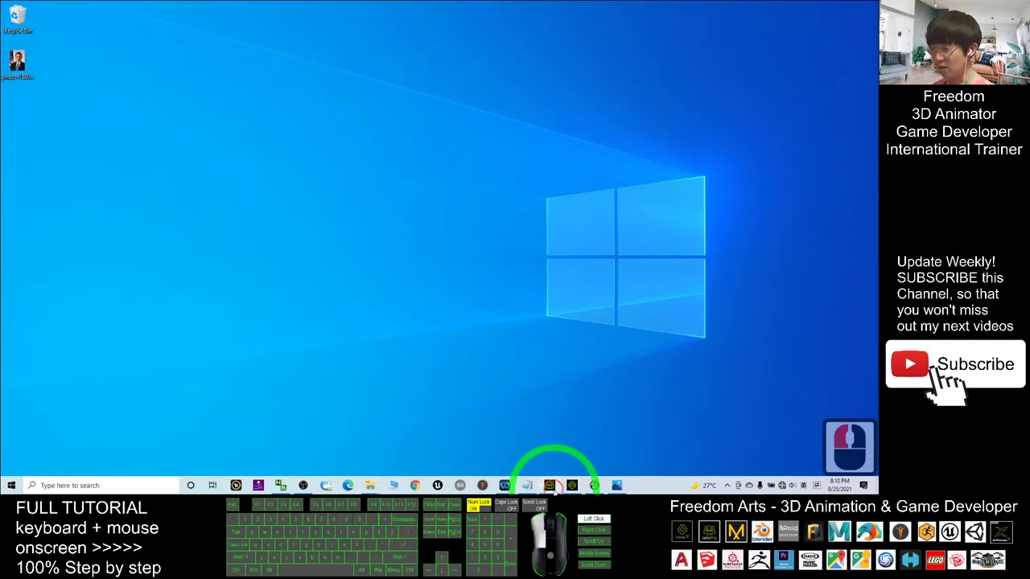
# Switch to Character Creator 3 and load the neutral base avatar with the Replace All option
pyautogui.moveTo(552, 487); pyautogui.dragTo(342, 286)
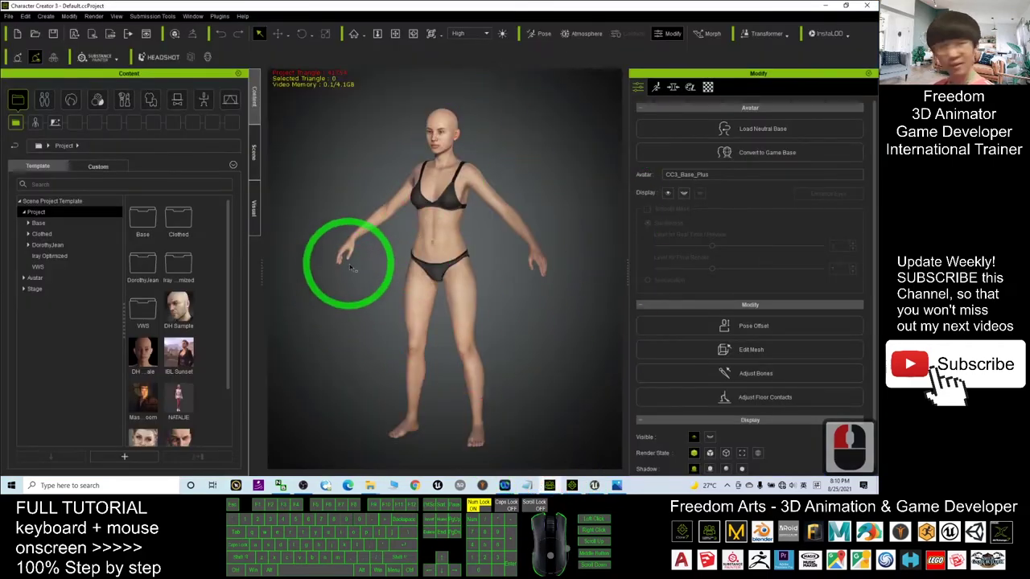
pyautogui.moveTo(361, 241)
pyautogui.mouseDown()
pyautogui.moveTo(655, 41)
pyautogui.moveTo(644, 88)
pyautogui.mouseUp()
pyautogui.click(642, 88)
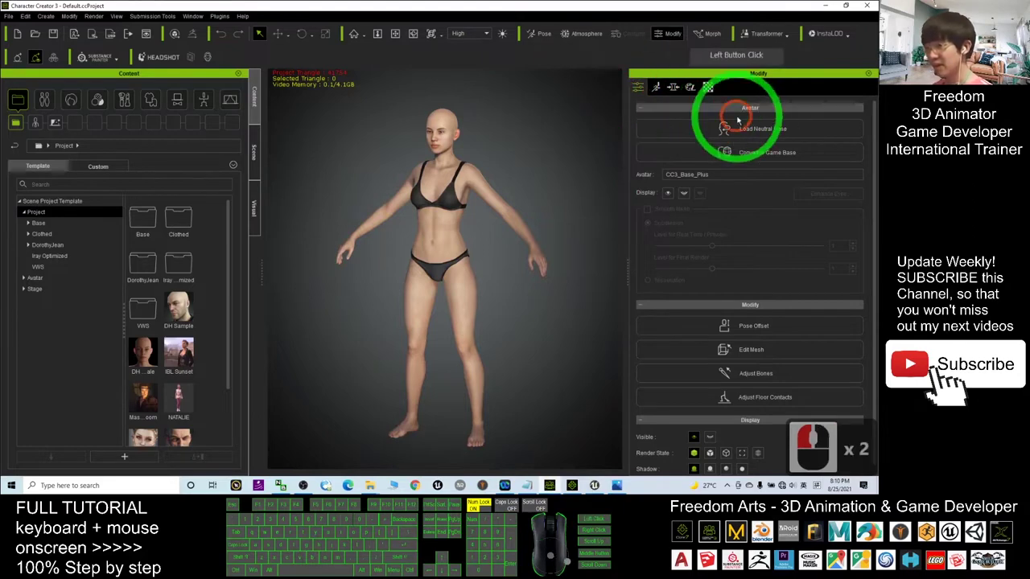
pyautogui.click(744, 129)
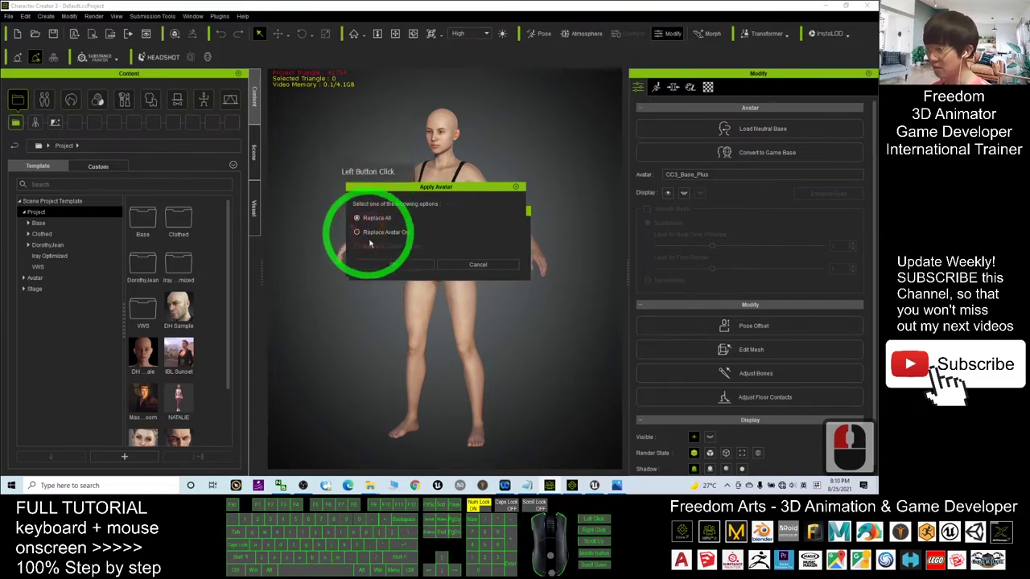
pyautogui.click(384, 264)
pyautogui.click(499, 251)
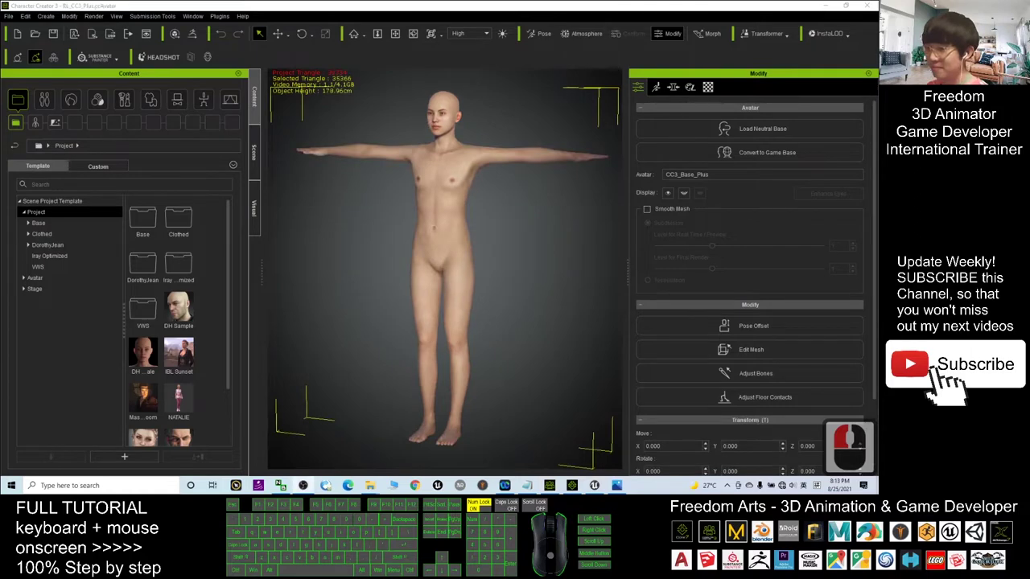
pyautogui.click(515, 205)
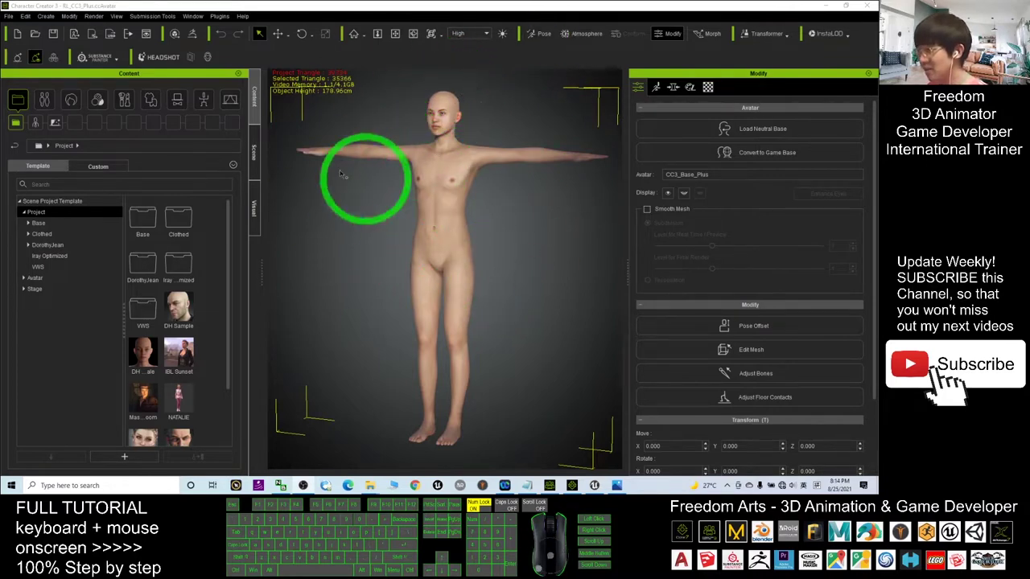
# Open the Headshot plugin for the neutral avatar and choose its Auto mode
pyautogui.click(160, 60)
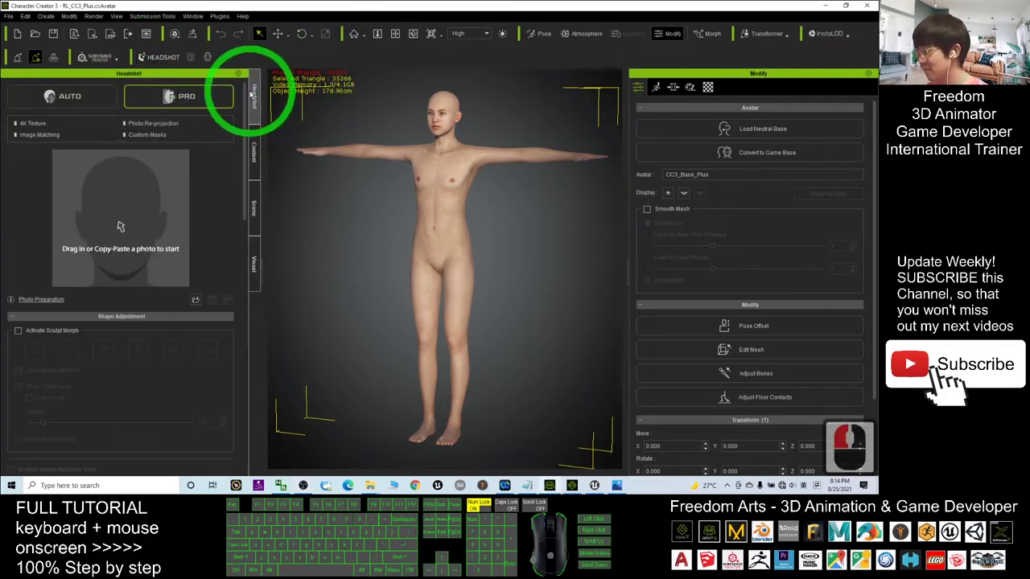
pyautogui.click(220, 105)
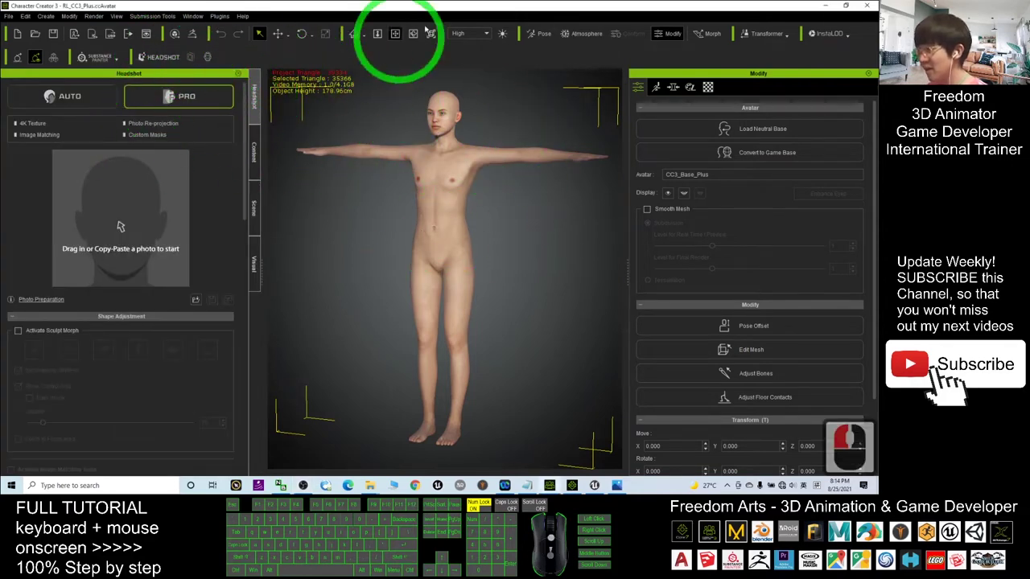
pyautogui.scroll(17, 509, 147)
pyautogui.press('x')
pyautogui.moveTo(549, 165); pyautogui.dragTo(546, 384)
pyautogui.moveTo(447, 197); pyautogui.dragTo(429, 170)
pyautogui.scroll(14, 438, 172)
pyautogui.press('x')
pyautogui.press('c')
pyautogui.moveTo(324, 260); pyautogui.dragTo(337, 279)
pyautogui.click(105, 95)
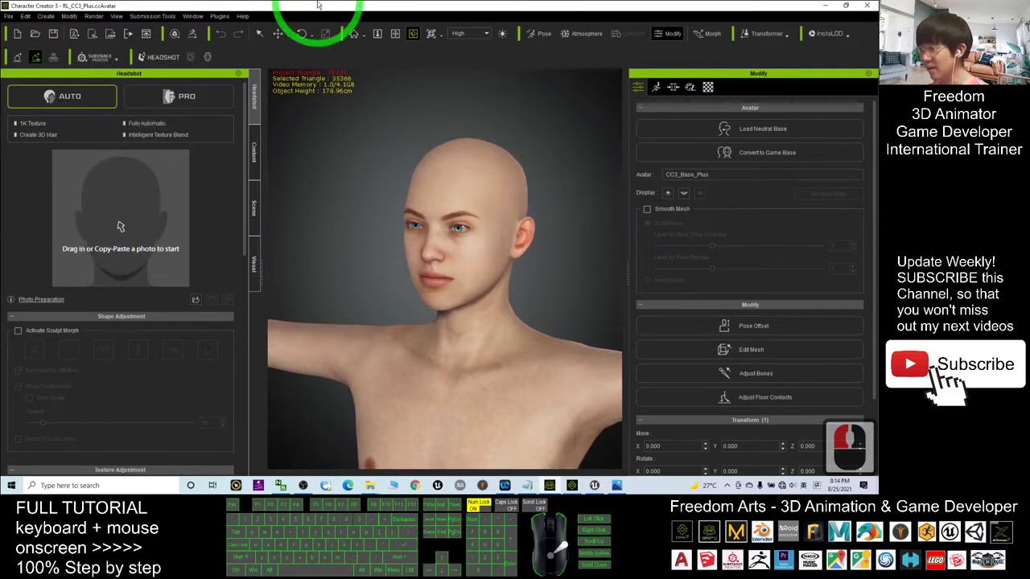
# Load the desktop portrait photo into Headshot and generate the character with the Current body type and Clean Soft skin type
pyautogui.moveTo(318, 5); pyautogui.dragTo(465, 48)
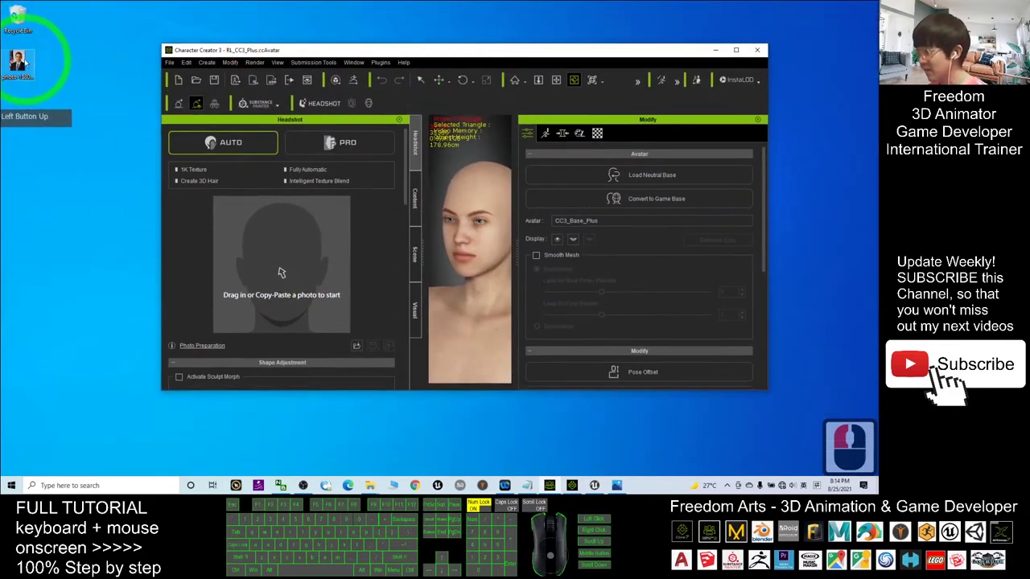
pyautogui.doubleClick(30, 60)
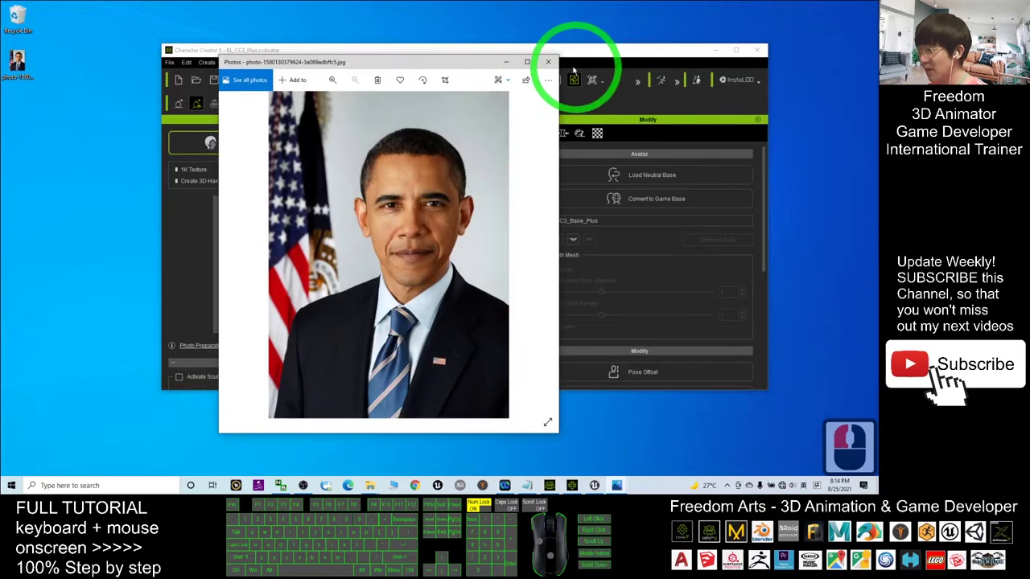
pyautogui.click(550, 62)
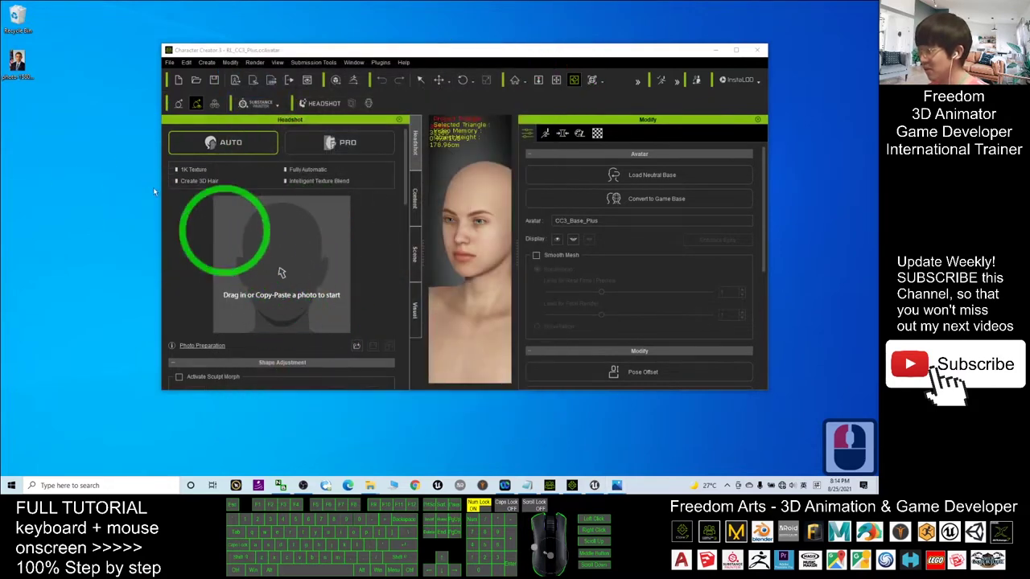
pyautogui.moveTo(30, 65); pyautogui.dragTo(251, 245)
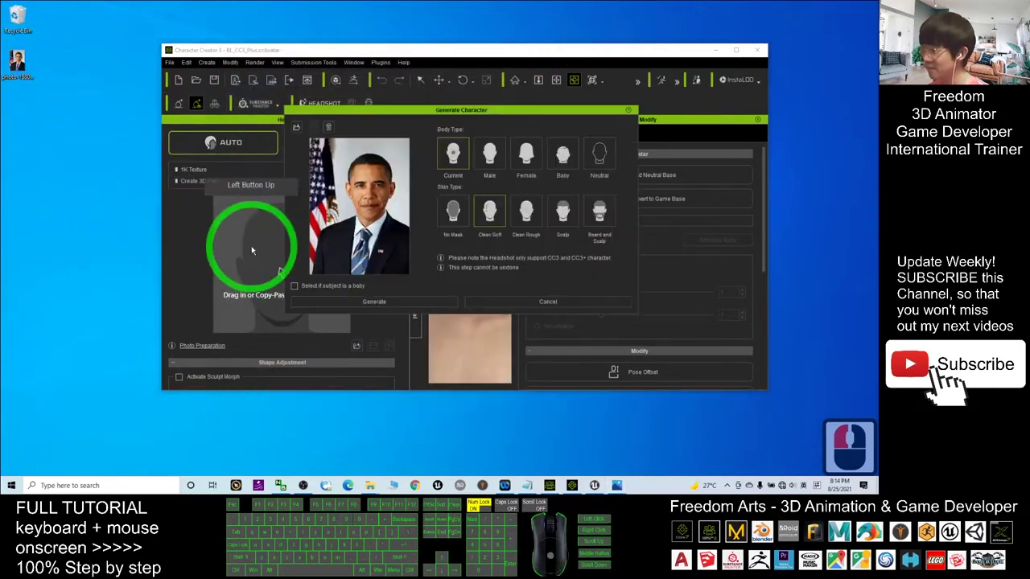
pyautogui.click(364, 303)
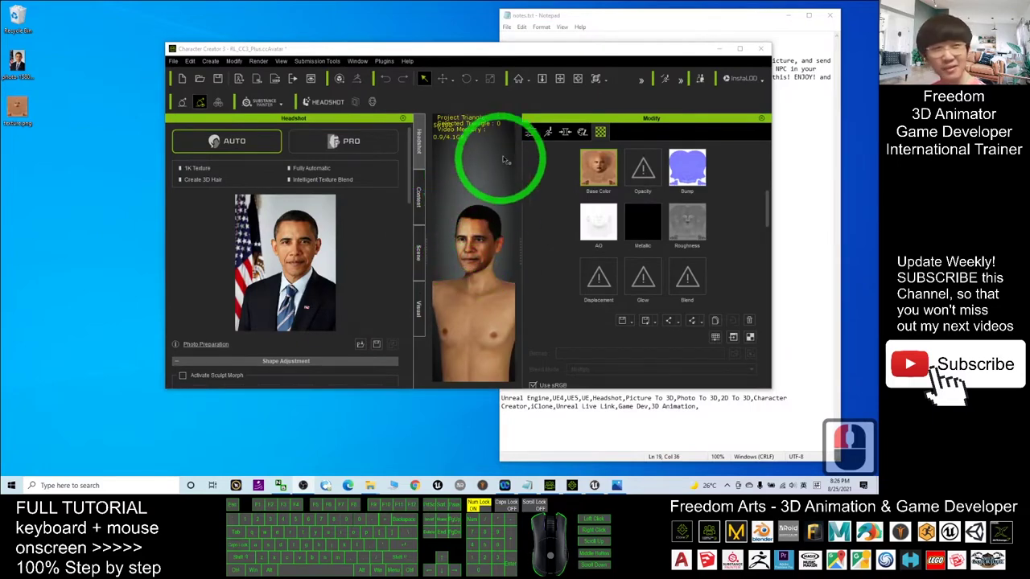
# Maximize the Character Creator window and examine the generated face, hair and body up close and from several angles
pyautogui.doubleClick(747, 47)
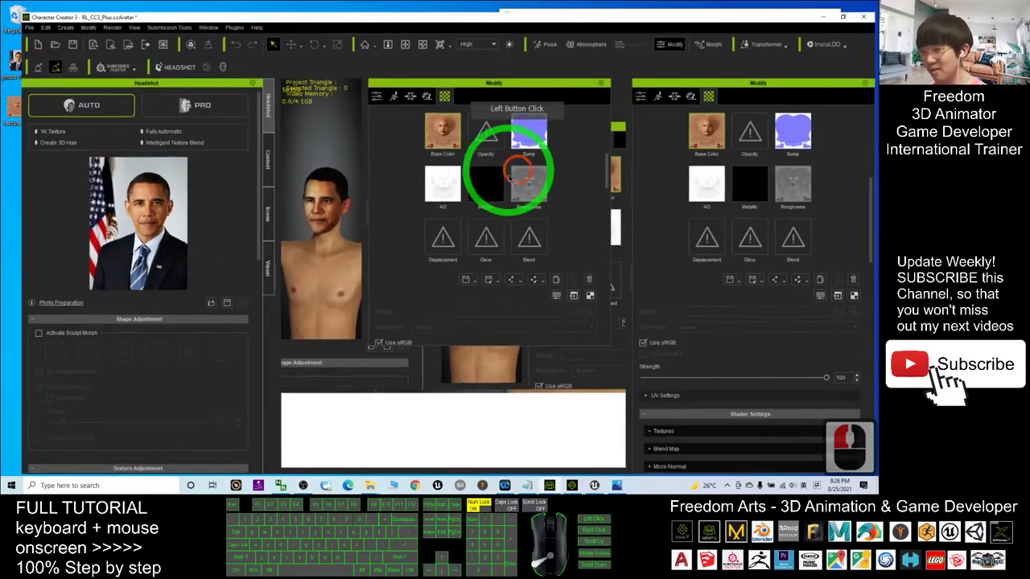
pyautogui.scroll(9, 511, 208)
pyautogui.scroll(-6, 474, 280)
pyautogui.moveTo(402, 287); pyautogui.dragTo(372, 300)
pyautogui.scroll(6, 373, 301)
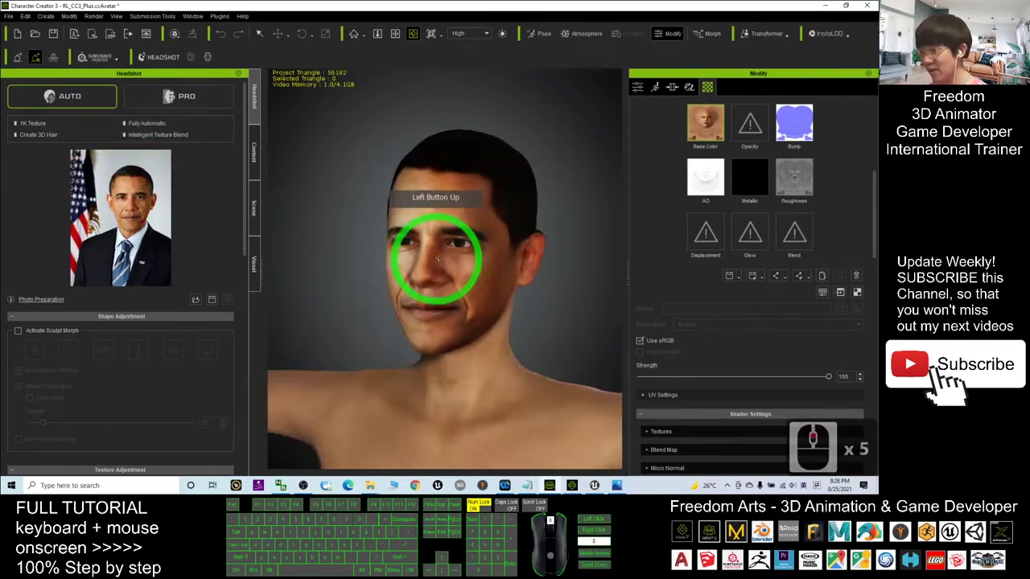
pyautogui.scroll(-4, 500, 259)
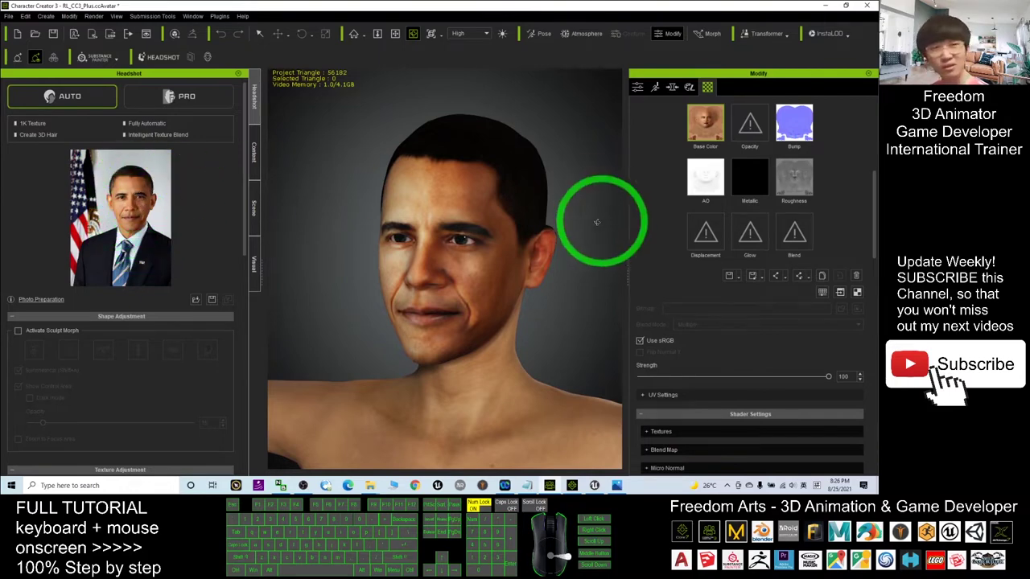
pyautogui.moveTo(490, 290); pyautogui.dragTo(568, 269)
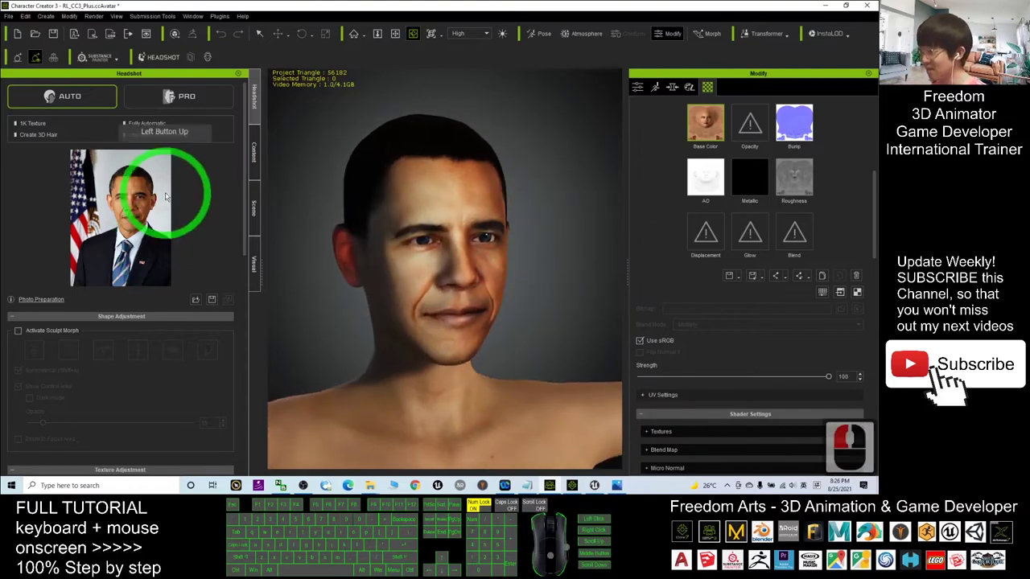
pyautogui.scroll(-12, 460, 342)
pyautogui.press('x')
pyautogui.moveTo(461, 326); pyautogui.dragTo(434, 198)
pyautogui.press('c')
pyautogui.scroll(-12, 434, 198)
pyautogui.press('c')
pyautogui.scroll(20, 451, 233)
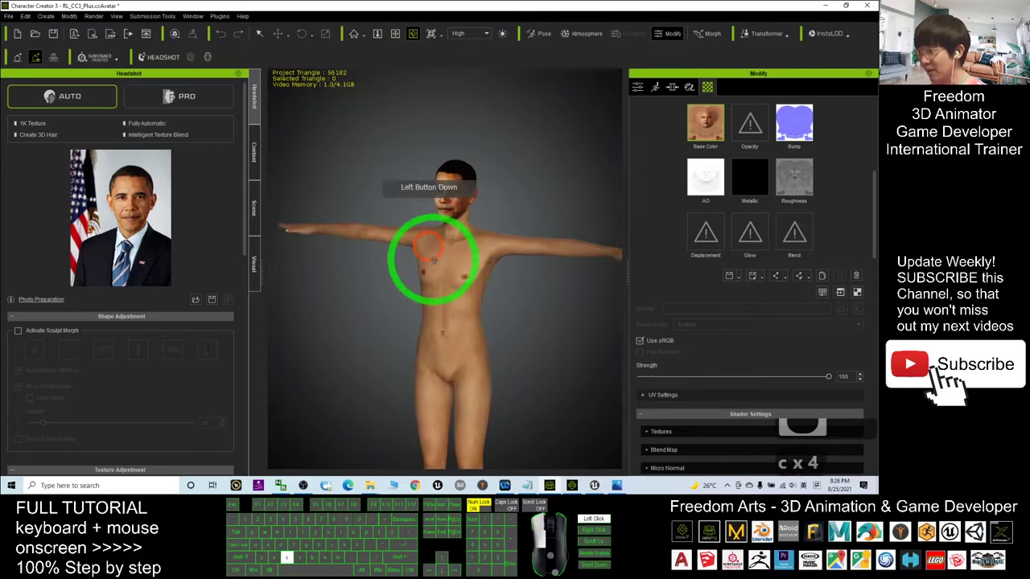
# Dress the character in the light blue denim shirt from the Shirts cloth templates
pyautogui.click(255, 146)
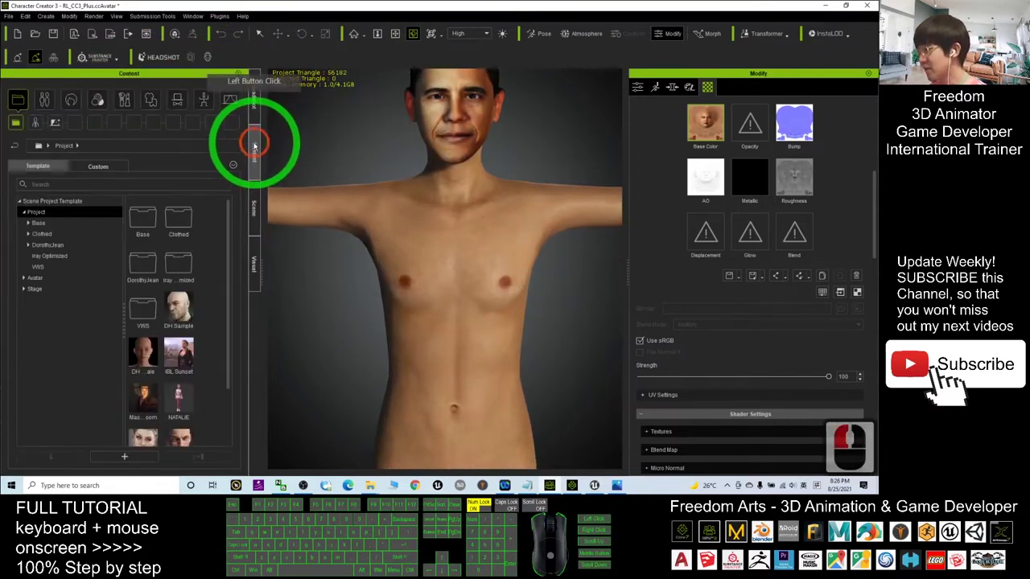
pyautogui.click(150, 100)
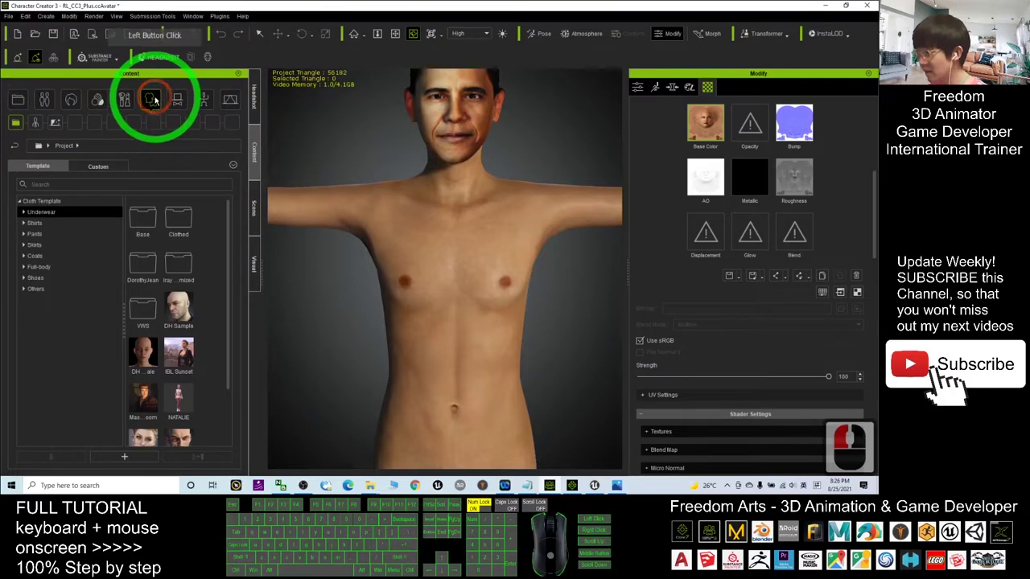
pyautogui.click(39, 212)
pyautogui.click(44, 235)
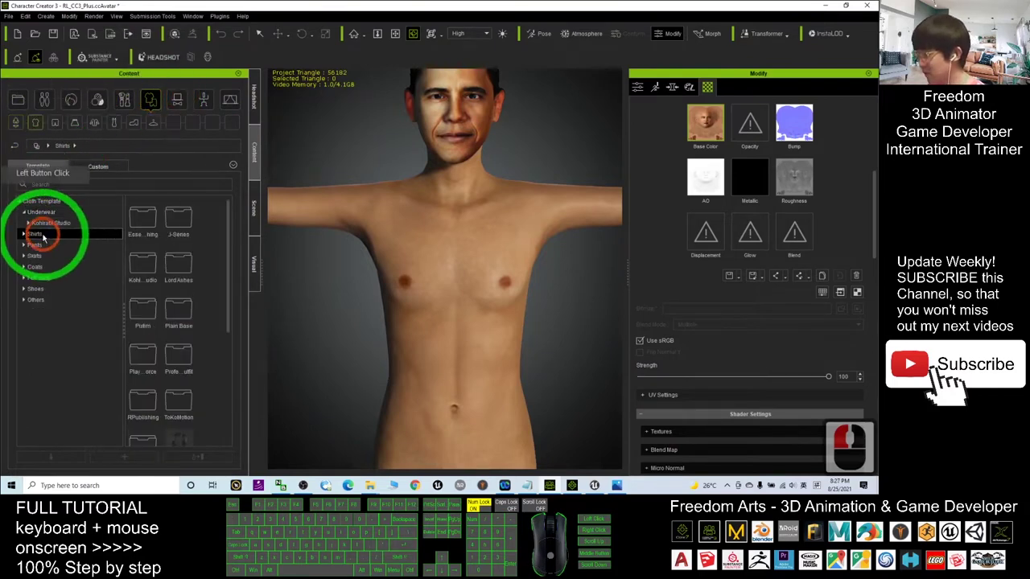
pyautogui.moveTo(229, 230); pyautogui.dragTo(361, 320)
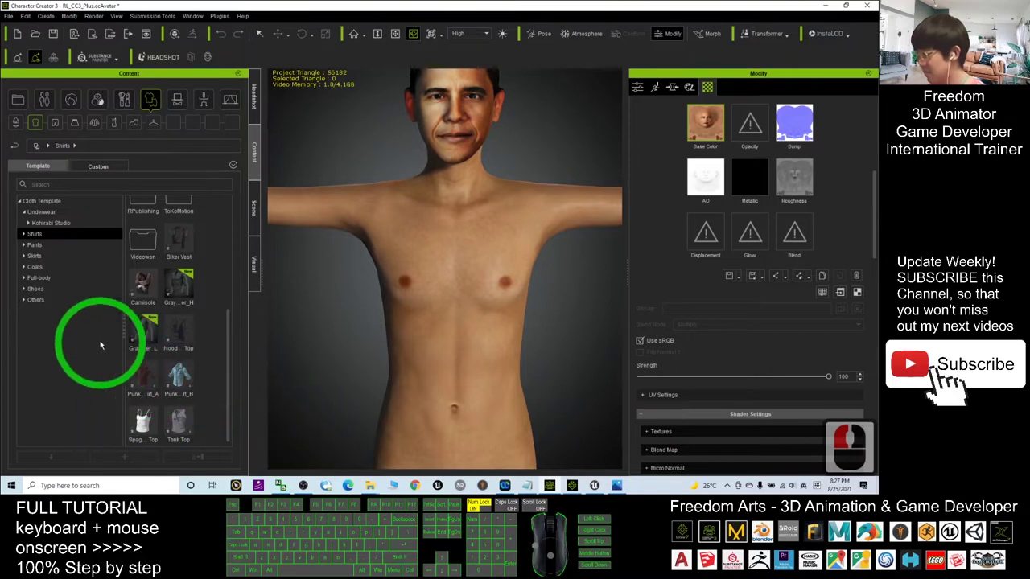
pyautogui.moveTo(179, 375); pyautogui.dragTo(633, 217)
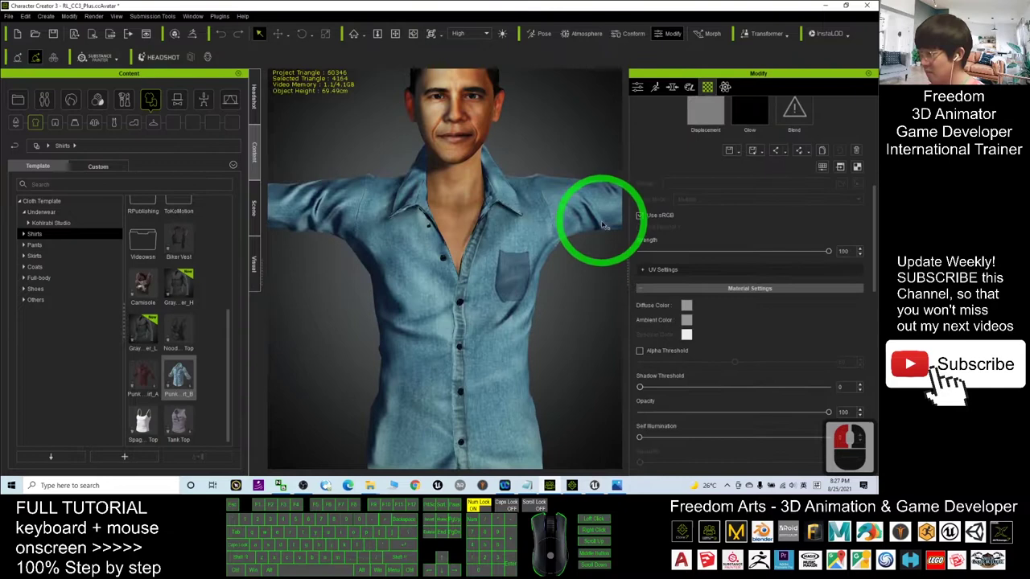
# Dress the character in the dark Biker_Jeans from the Pants cloth templates
pyautogui.scroll(-20, 517, 230)
pyautogui.click(531, 282)
pyautogui.moveTo(531, 281); pyautogui.dragTo(379, 298)
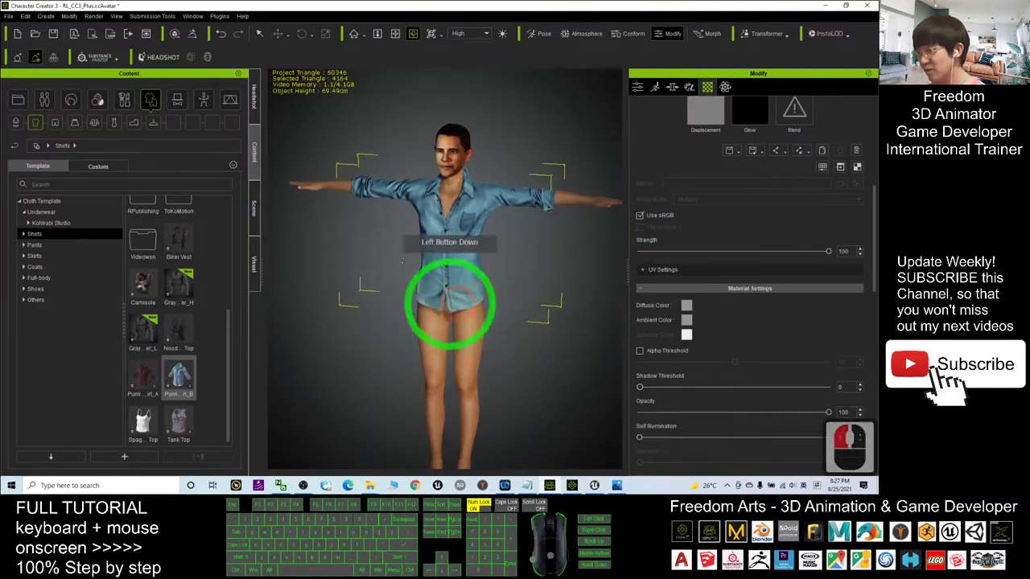
pyautogui.click(34, 244)
pyautogui.click(225, 257)
pyautogui.moveTo(227, 256); pyautogui.dragTo(226, 359)
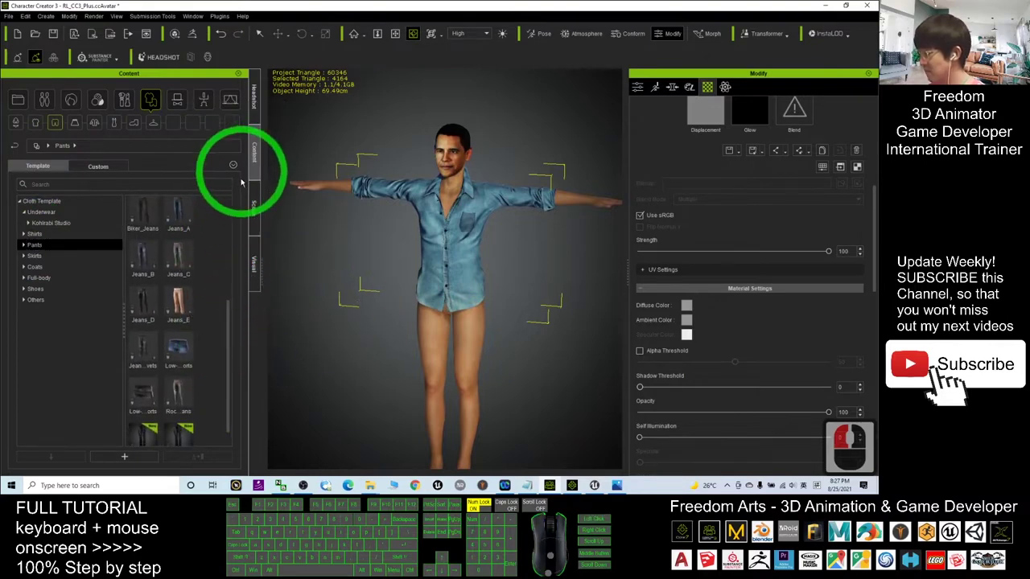
pyautogui.moveTo(235, 327); pyautogui.dragTo(241, 275)
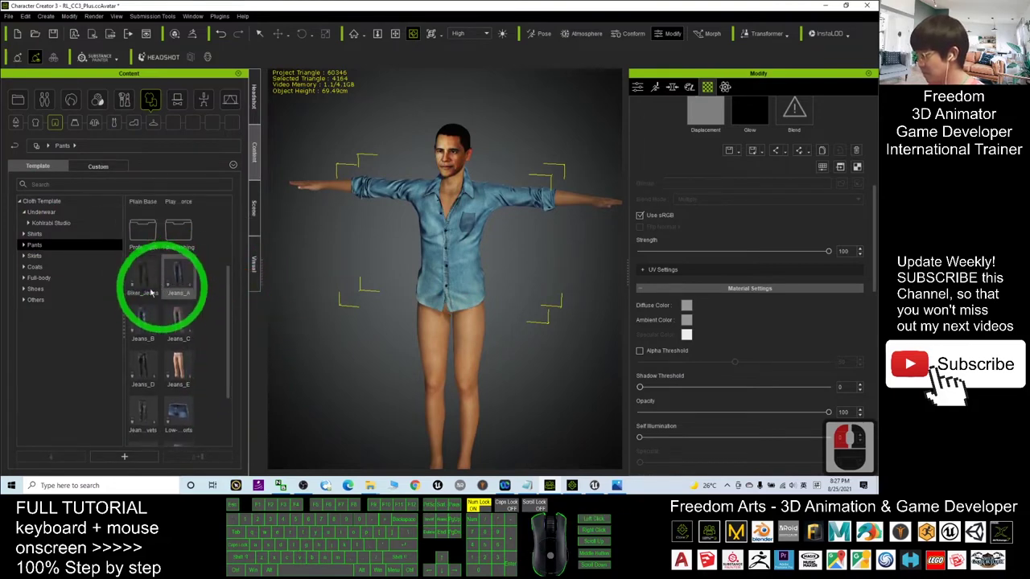
pyautogui.moveTo(157, 283); pyautogui.dragTo(530, 237)
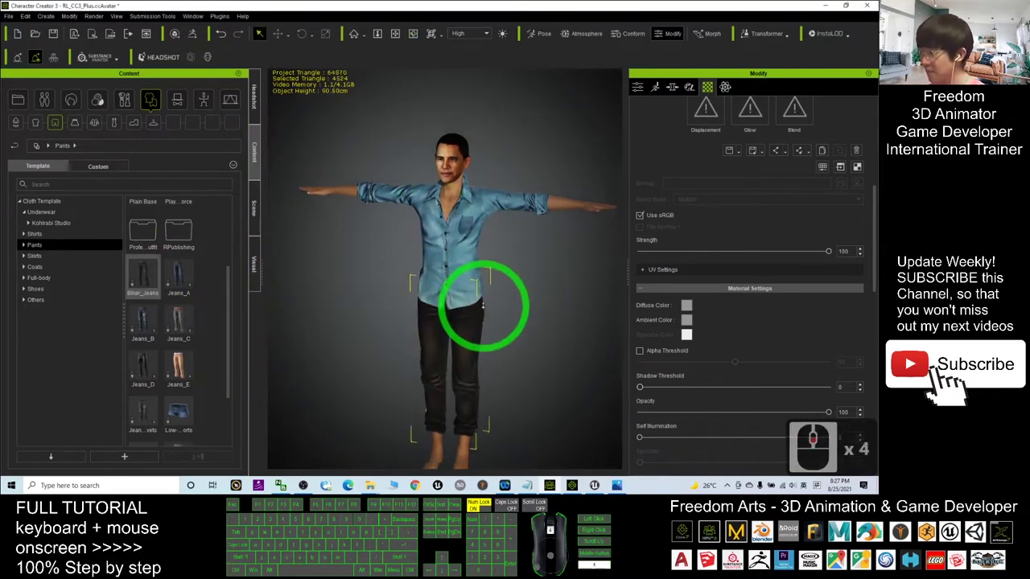
pyautogui.click(417, 243)
pyautogui.moveTo(416, 243); pyautogui.dragTo(337, 257)
# Put the black lace-up boots from the Shoes cloth templates on the character
pyautogui.click(161, 97)
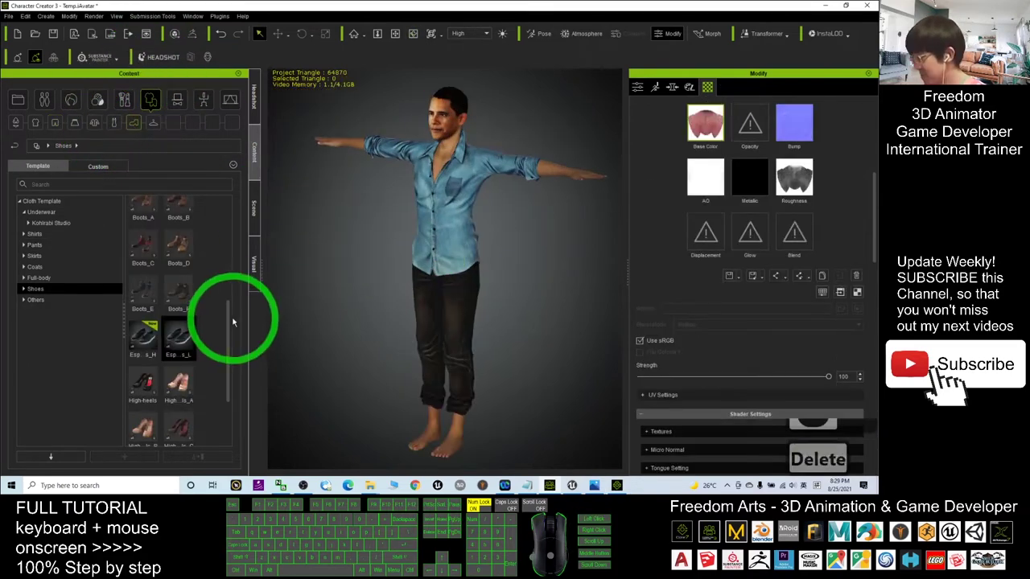
pyautogui.moveTo(230, 321); pyautogui.dragTo(21, 292)
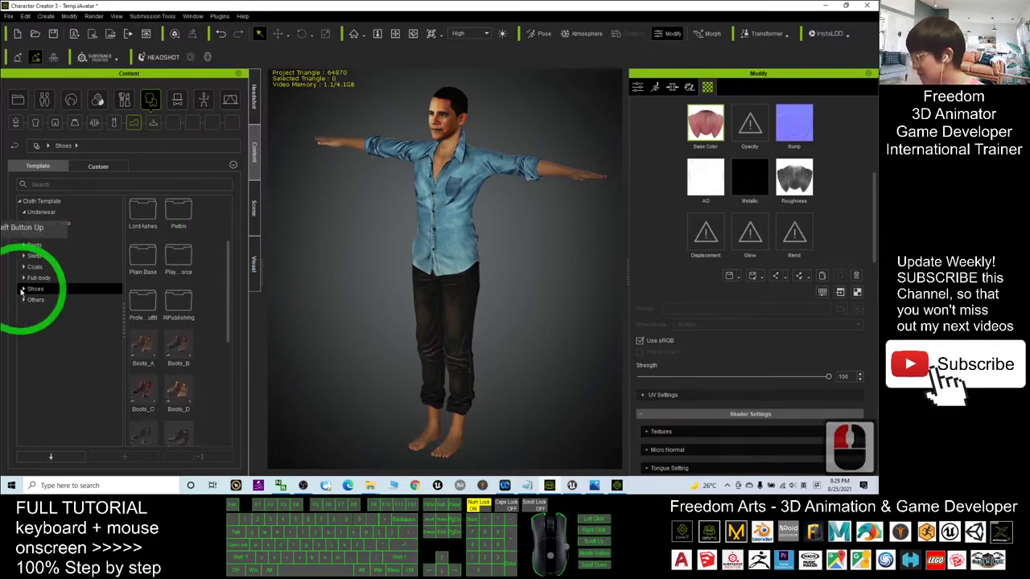
pyautogui.click(231, 325)
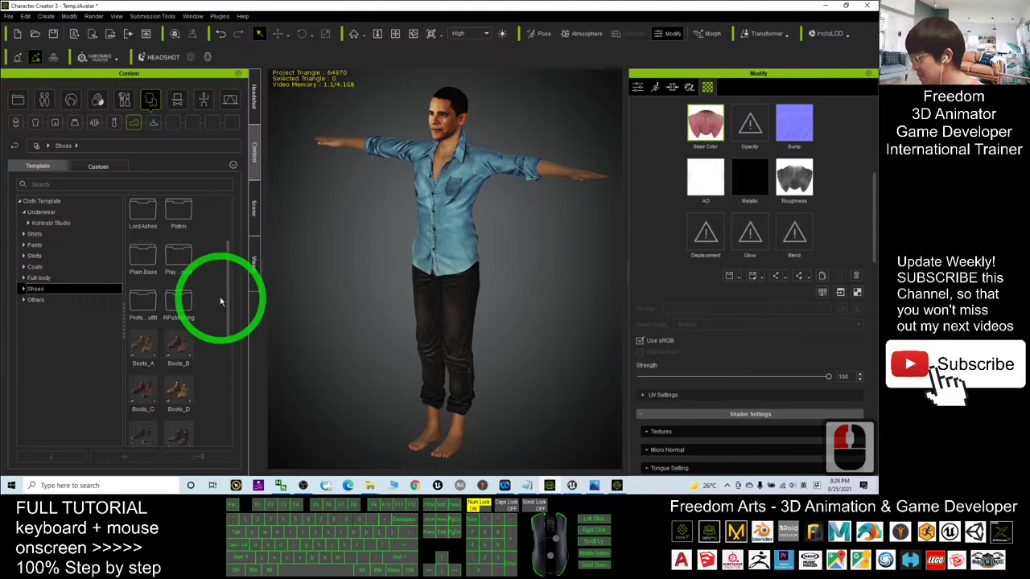
pyautogui.moveTo(229, 294); pyautogui.dragTo(235, 403)
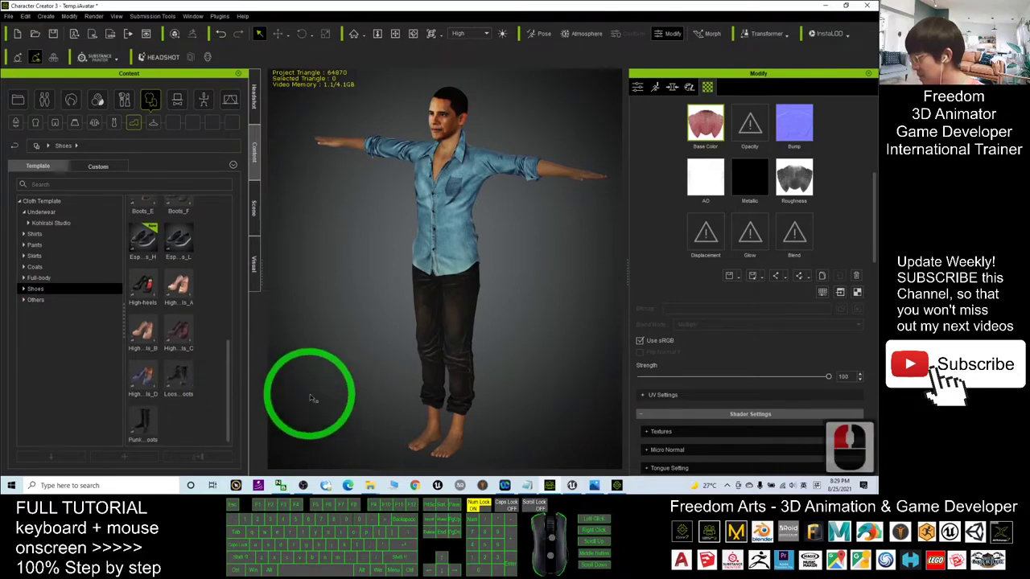
pyautogui.moveTo(180, 378); pyautogui.dragTo(443, 378)
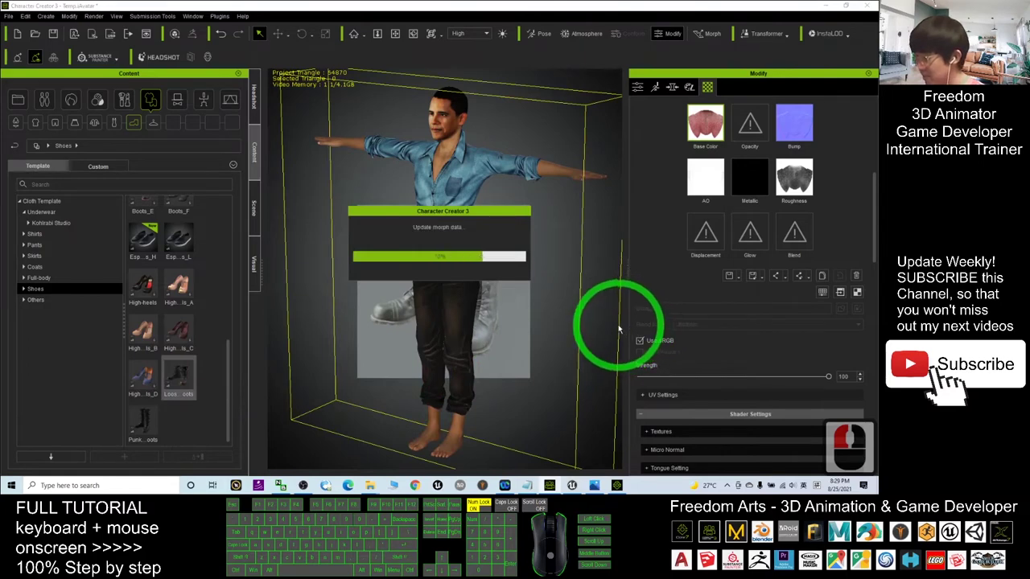
pyautogui.scroll(-4, 549, 328)
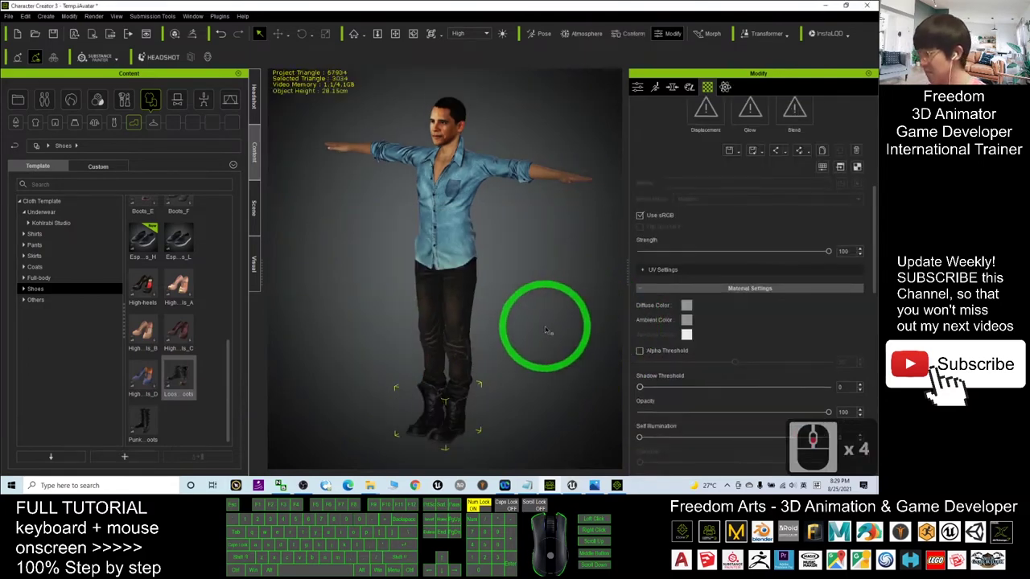
pyautogui.press('c')
pyautogui.moveTo(443, 331); pyautogui.dragTo(550, 333)
pyautogui.moveTo(620, 330); pyautogui.dragTo(230, 287)
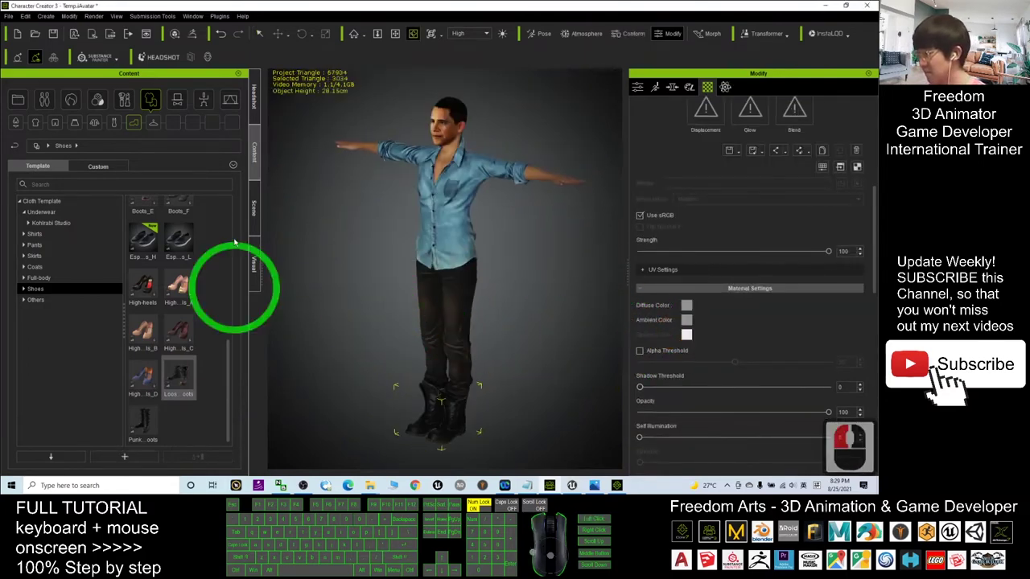
# Send the dressed character to iClone, check it up close from several angles, and bring up the Unreal Live Link transfer list
pyautogui.click(93, 34)
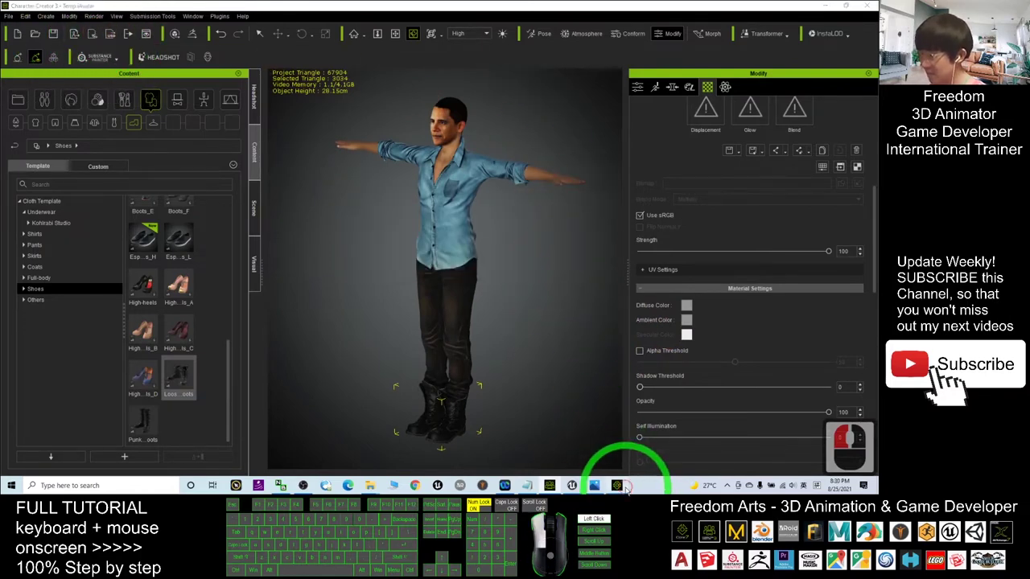
pyautogui.click(621, 487)
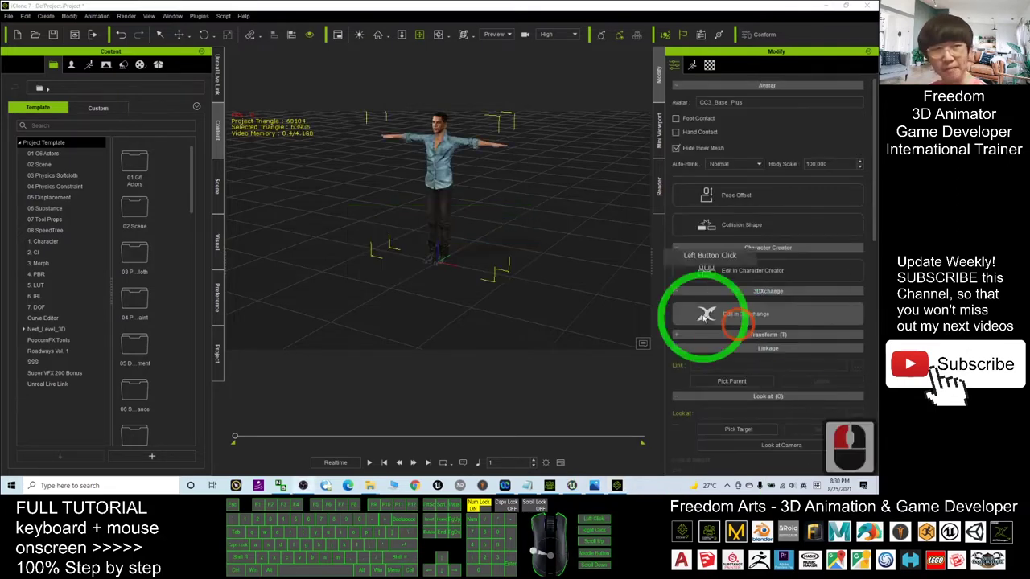
pyautogui.scroll(14, 475, 156)
pyautogui.press('x')
pyautogui.moveTo(476, 157); pyautogui.dragTo(484, 221)
pyautogui.scroll(-5, 482, 226)
pyautogui.press('x')
pyautogui.press('c')
pyautogui.moveTo(506, 218); pyautogui.dragTo(457, 223)
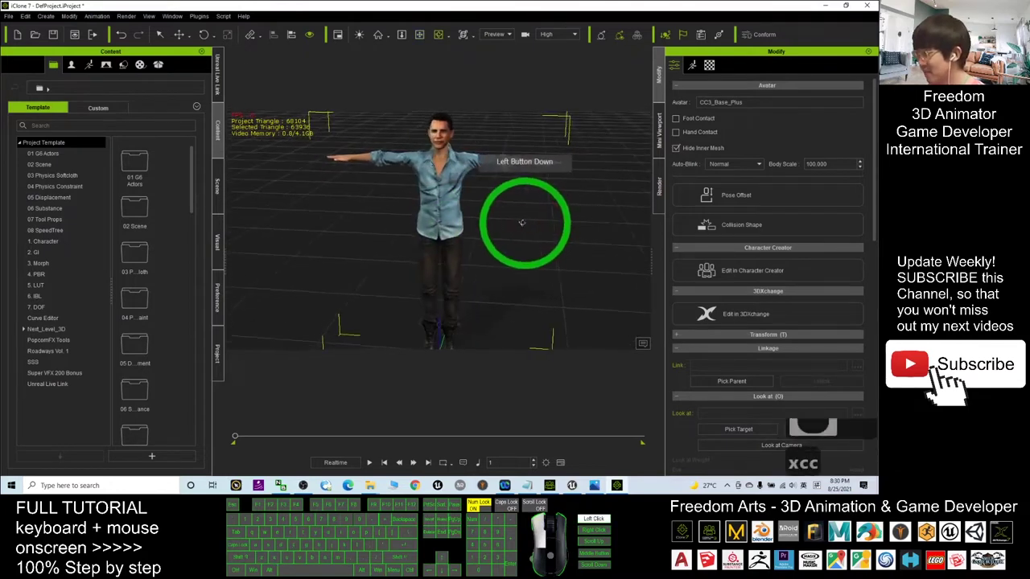
pyautogui.click(218, 71)
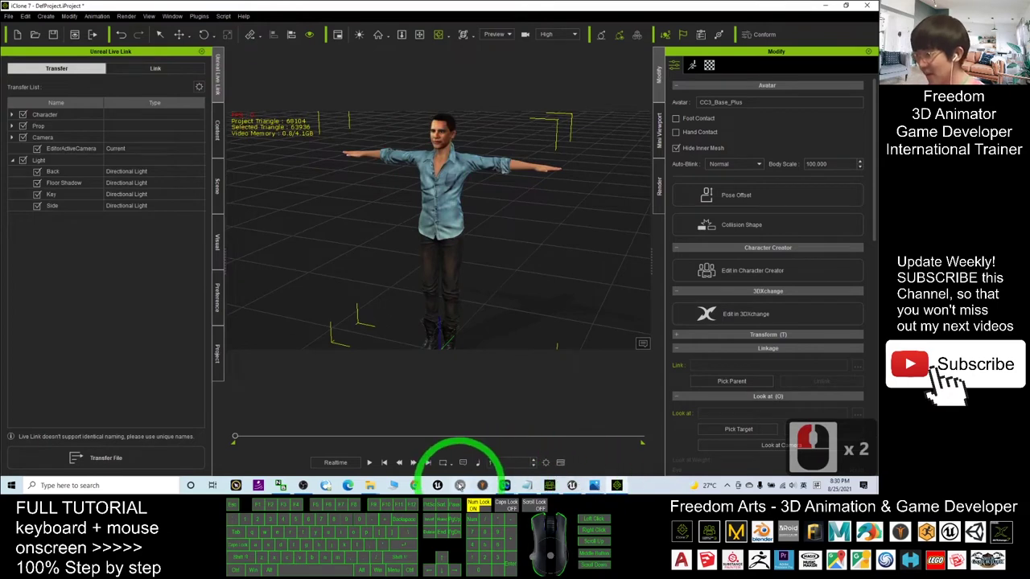
# Switch to the Unreal Engine project and review the iClone Unreal Live Link download and setup links in notes.txt
pyautogui.click(573, 486)
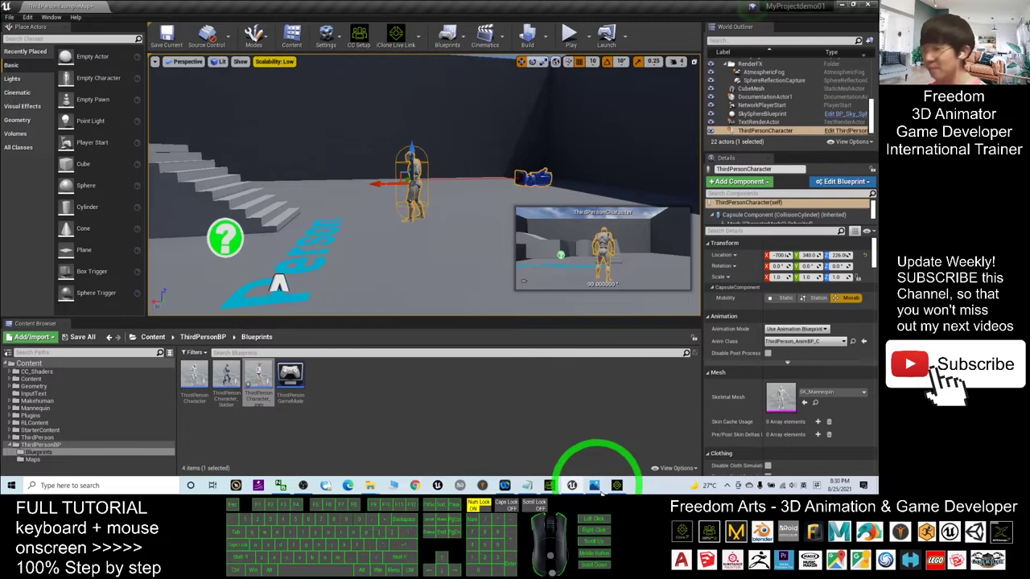
pyautogui.click(547, 484)
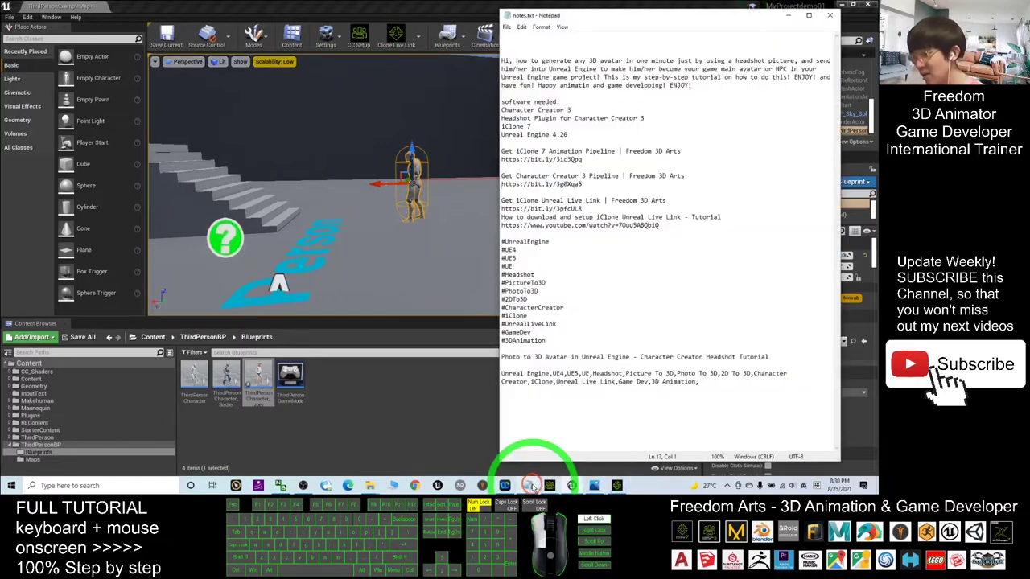
pyautogui.moveTo(499, 197); pyautogui.dragTo(663, 201)
pyautogui.click(560, 217)
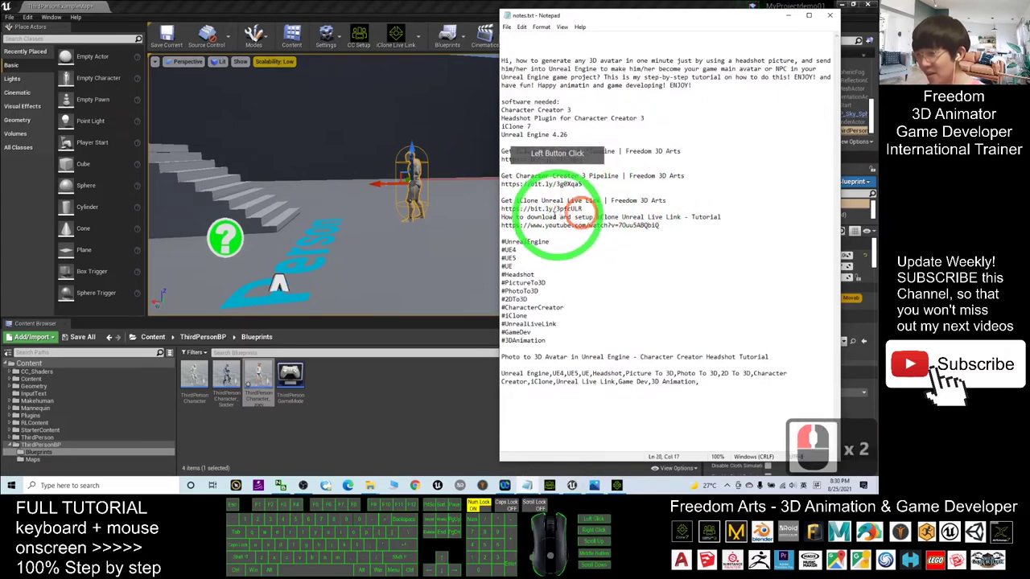
pyautogui.click(533, 219)
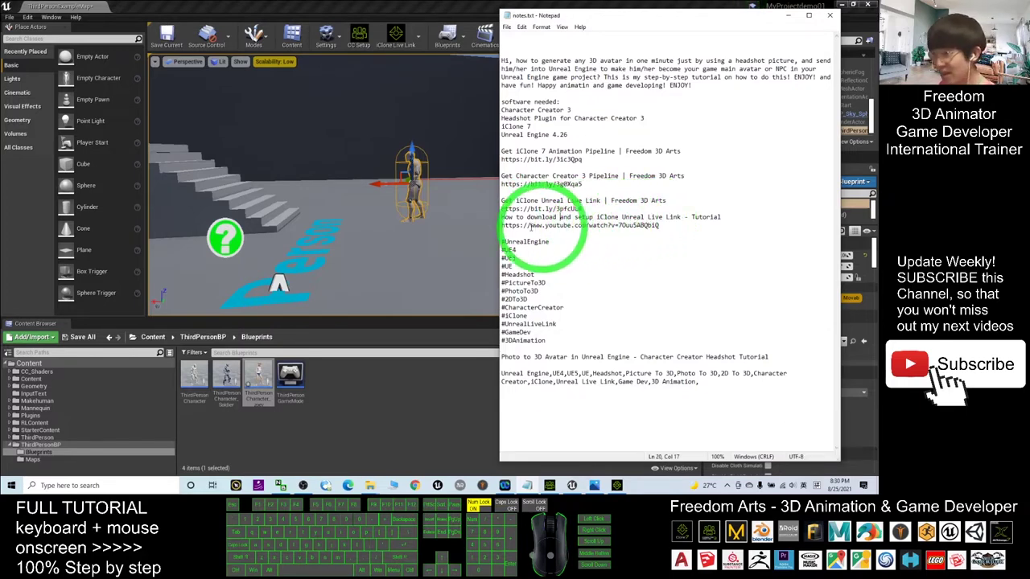
pyautogui.moveTo(503, 225); pyautogui.dragTo(674, 233)
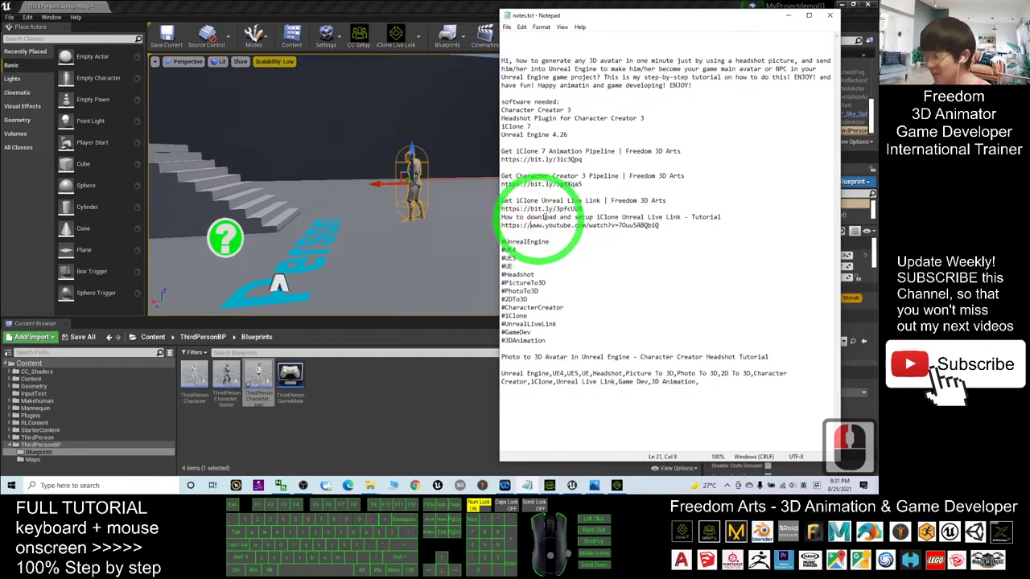
pyautogui.moveTo(504, 227); pyautogui.dragTo(670, 231)
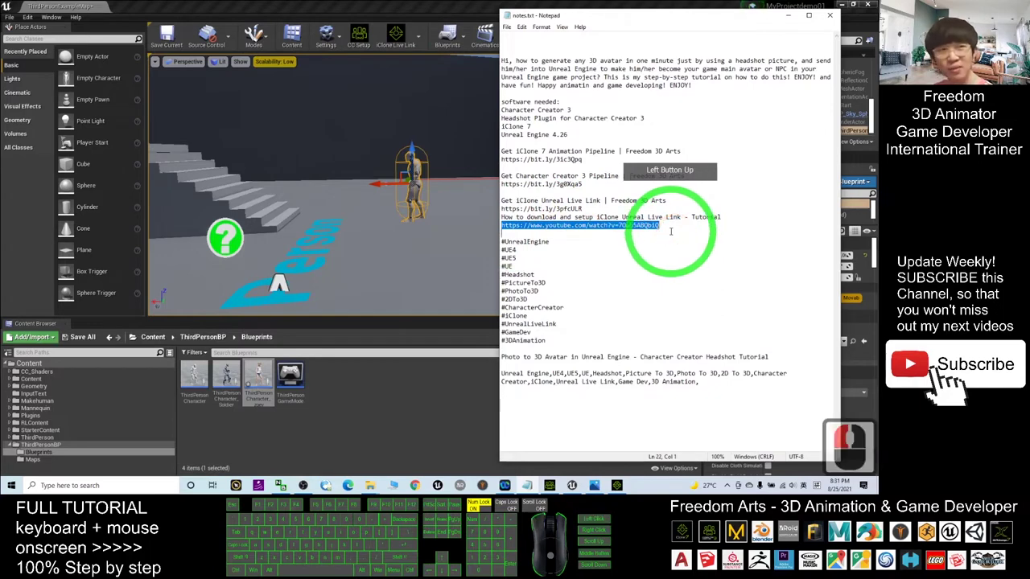
pyautogui.click(334, 5)
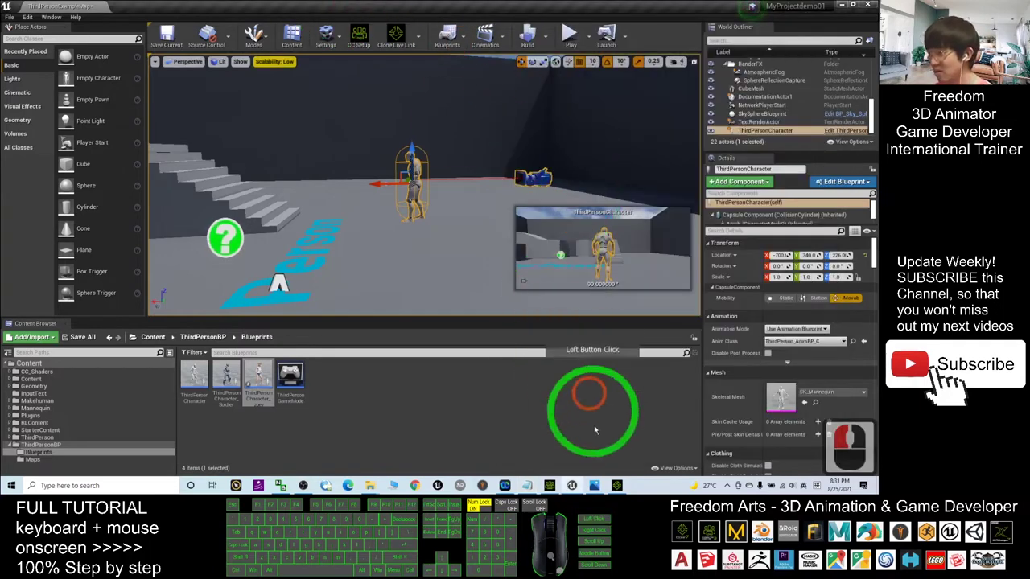
# Return to iClone and examine the full character from several angles
pyautogui.click(616, 485)
pyautogui.scroll(-4, 472, 244)
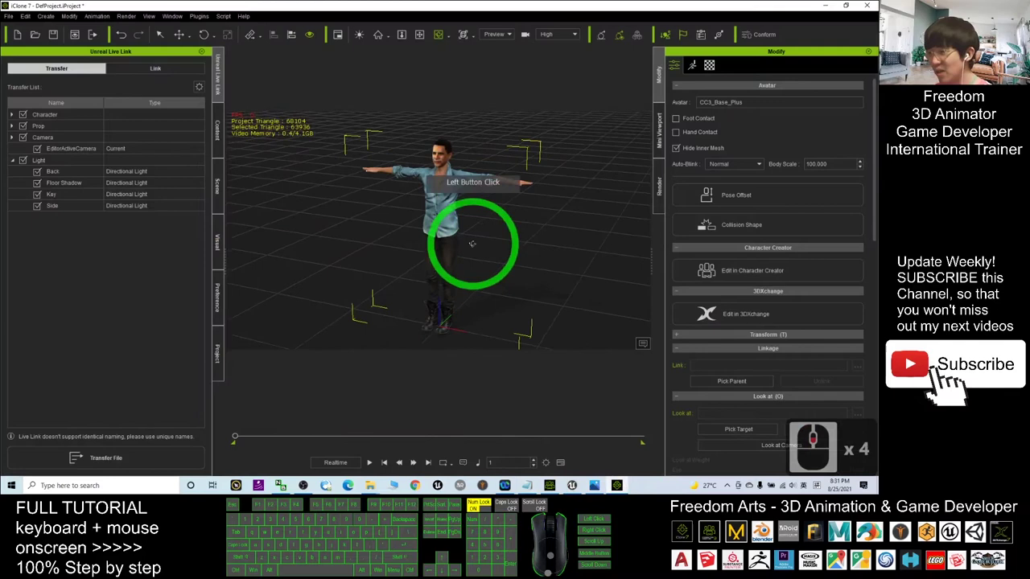
pyautogui.press('x')
pyautogui.moveTo(462, 242); pyautogui.dragTo(460, 104)
pyautogui.press('c')
pyautogui.press('x')
pyautogui.press('c')
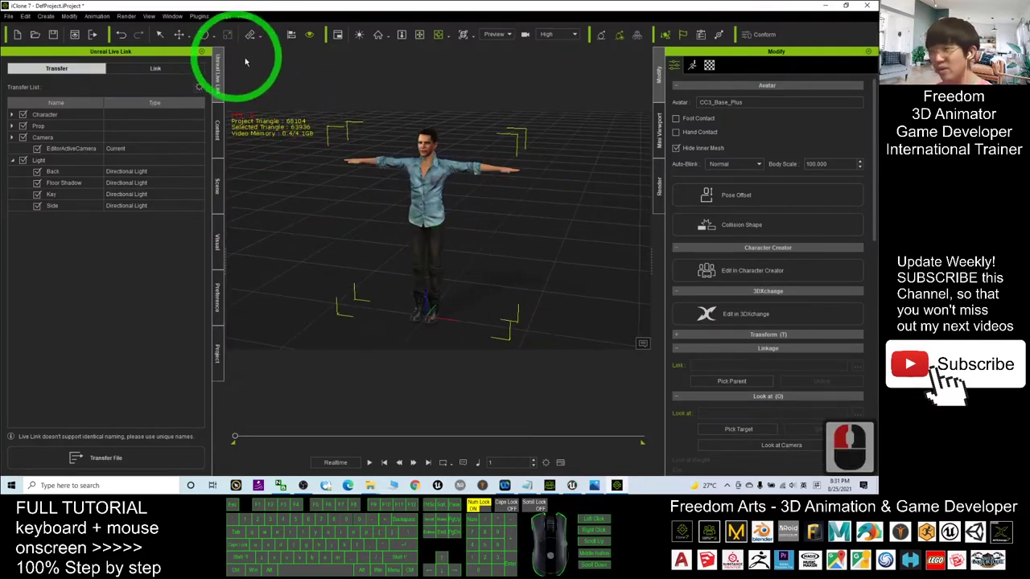
pyautogui.moveTo(245, 62); pyautogui.dragTo(432, 144)
pyautogui.doubleClick(430, 147)
pyautogui.press('x')
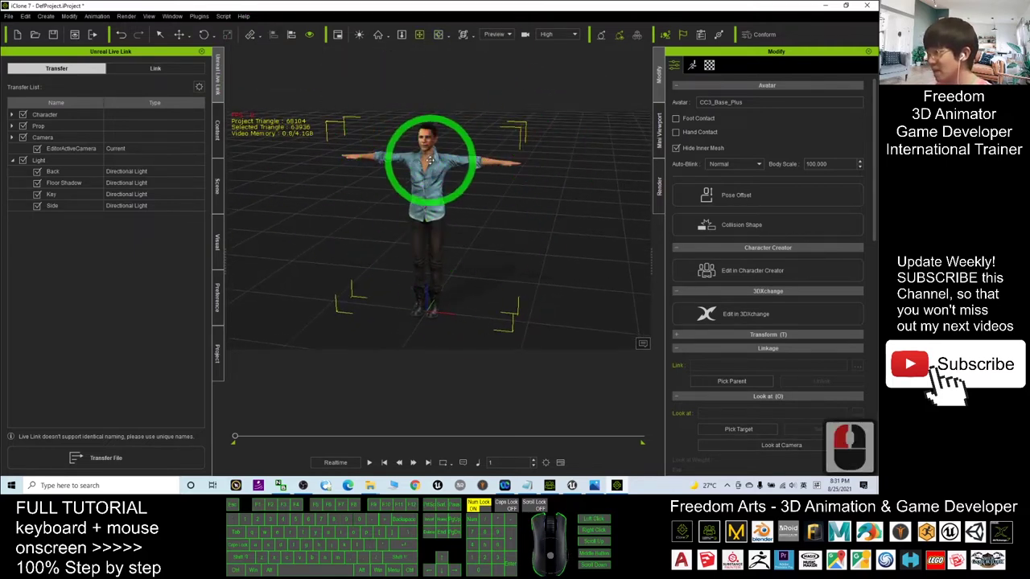
# Rename the CC3_Base_Plus avatar in the scene as Obama01
pyautogui.click(217, 186)
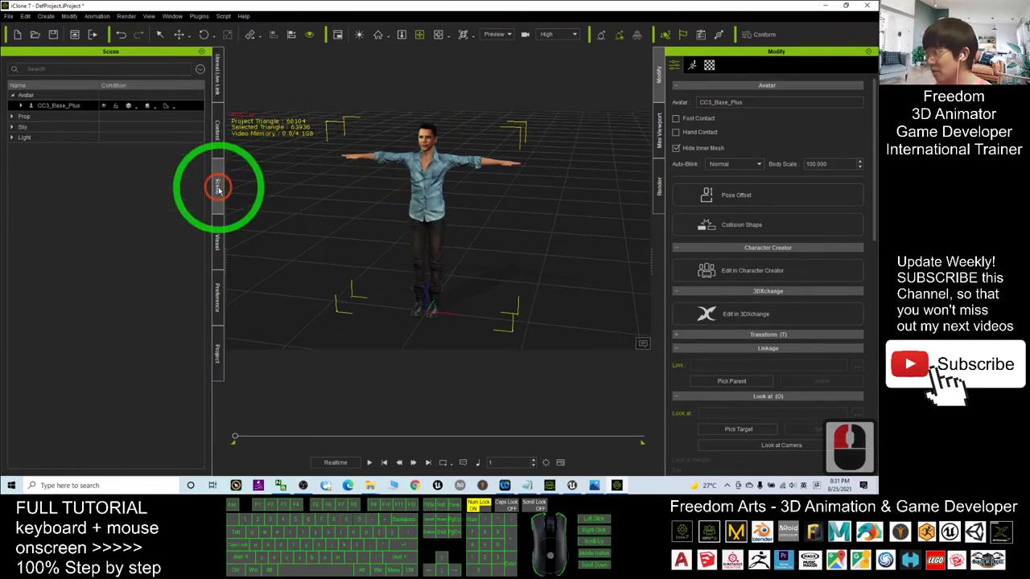
pyautogui.click(46, 107)
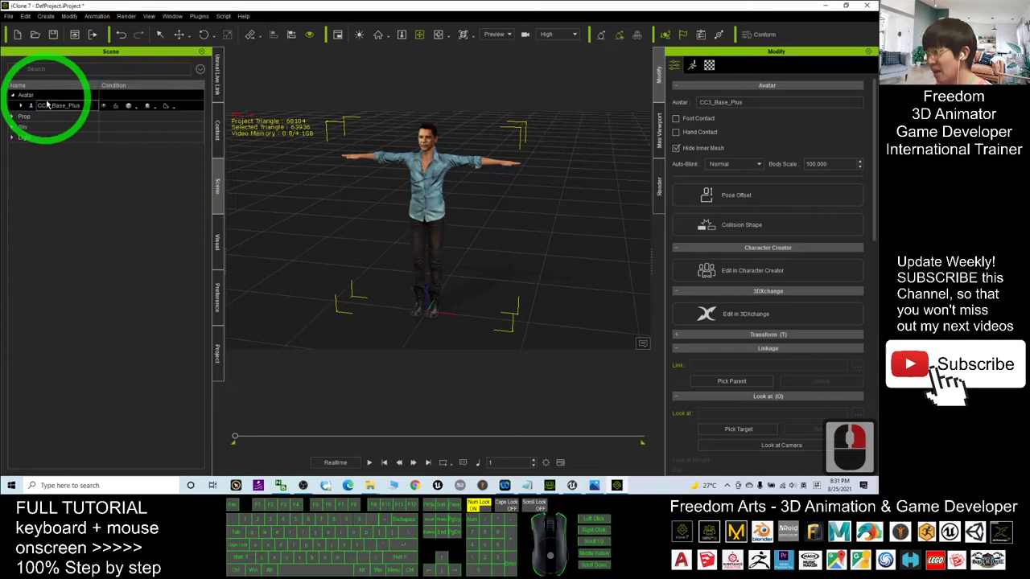
pyautogui.click(51, 105)
pyautogui.click(58, 111)
pyautogui.click(68, 171)
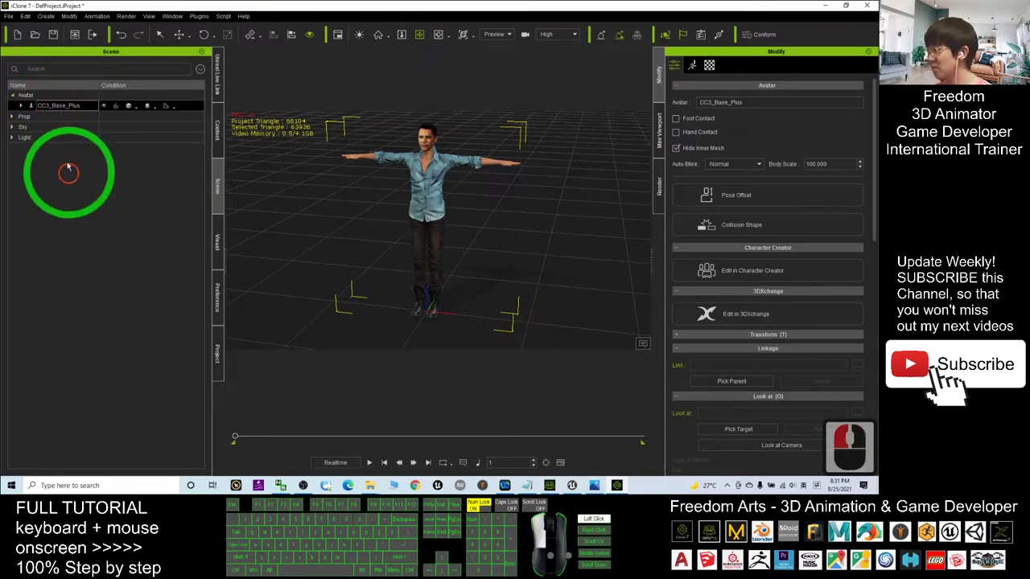
pyautogui.click(69, 108)
pyautogui.press('F2')
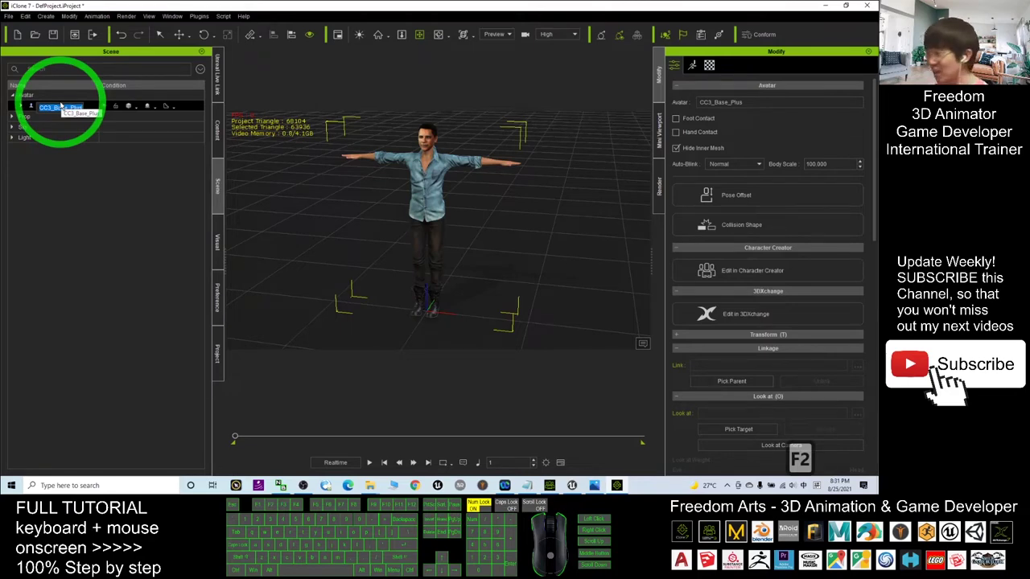
pyautogui.write('Oba')
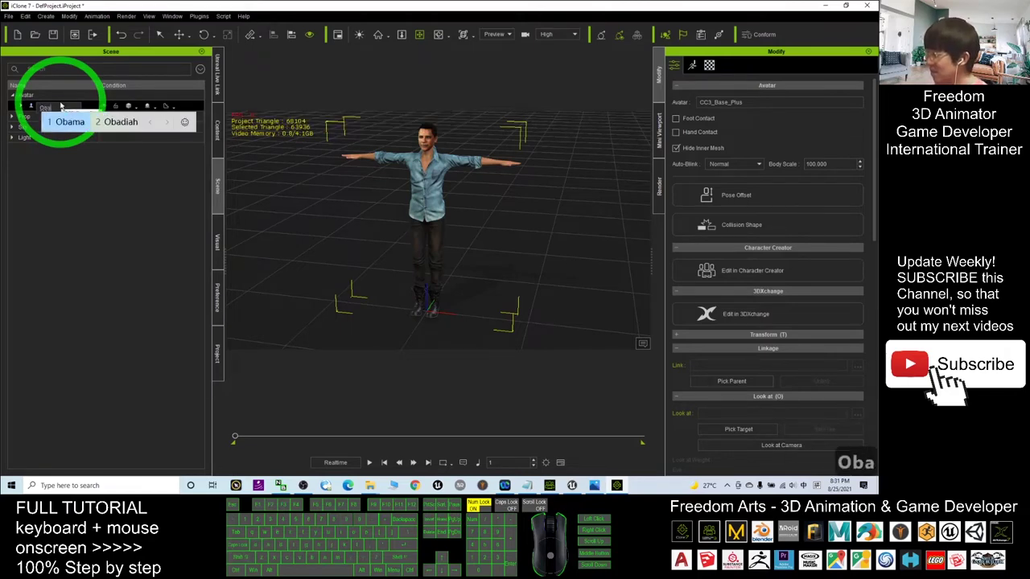
pyautogui.press('BackSpace')
pyautogui.press('BackSpace')
pyautogui.press('BackSpace')
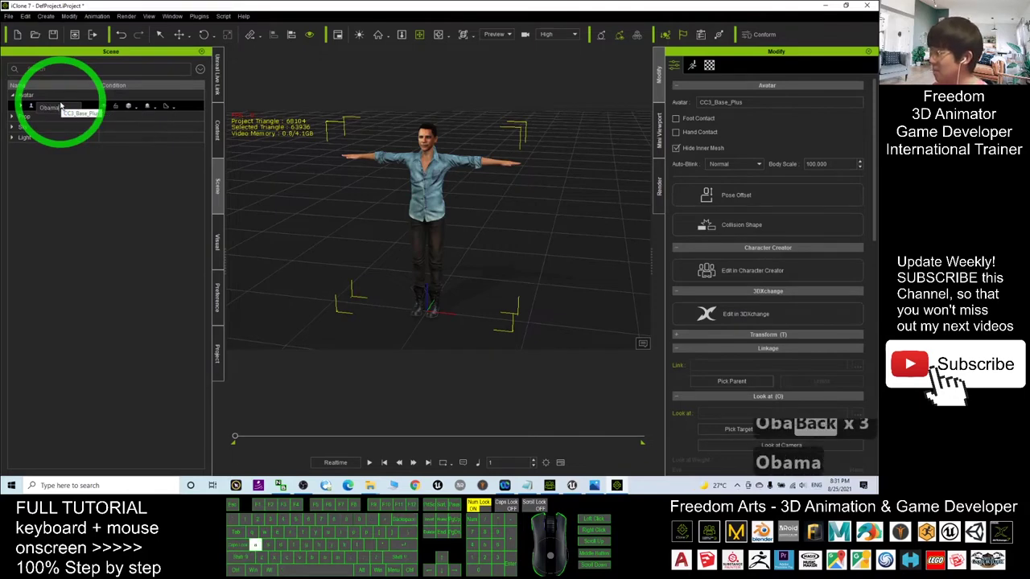
pyautogui.press('Return')
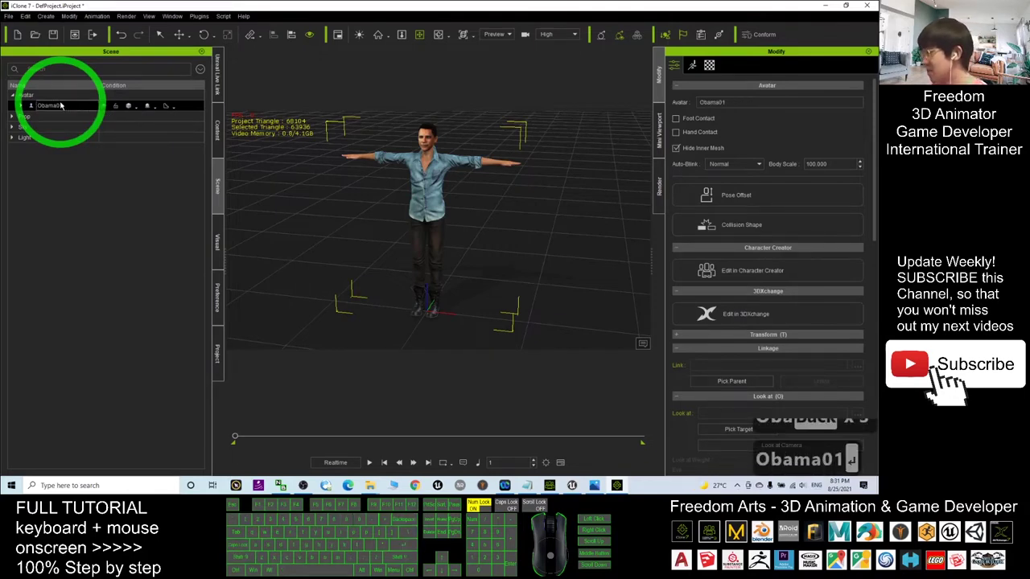
pyautogui.click(68, 106)
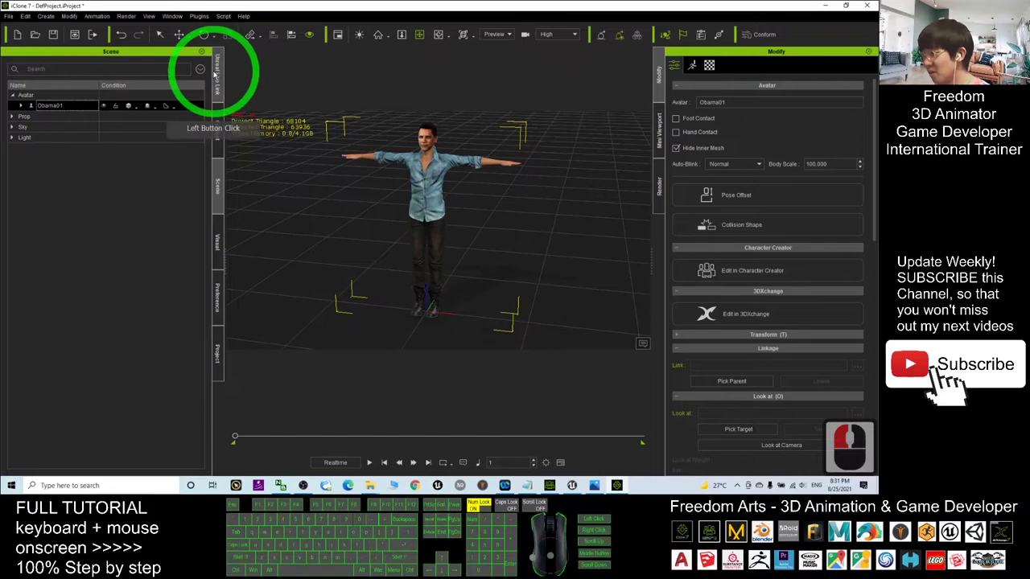
# Bring up the Unreal Live Link transfer list in iClone and look over the plugin's available commands
pyautogui.click(217, 74)
pyautogui.click(220, 74)
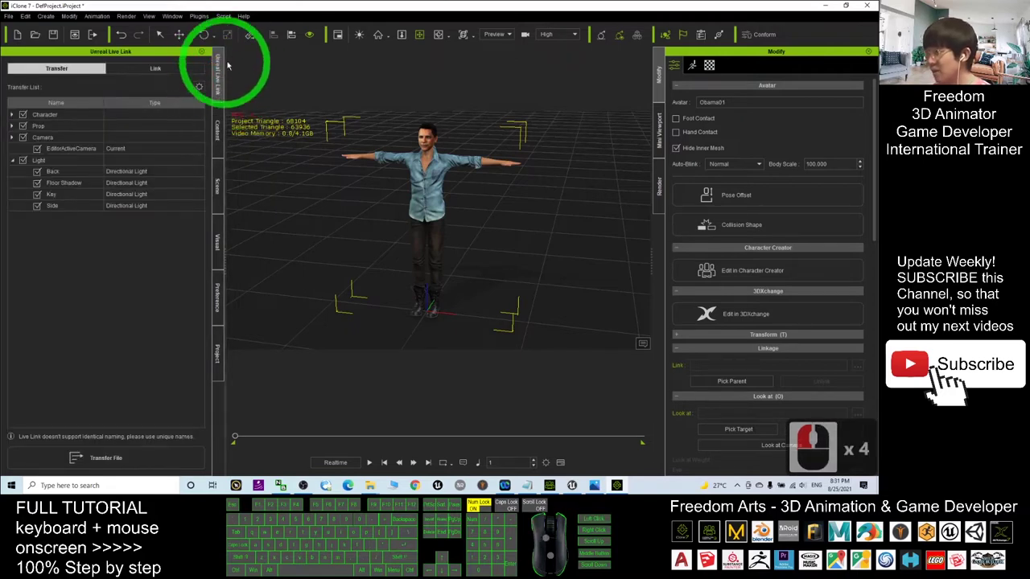
pyautogui.click(199, 16)
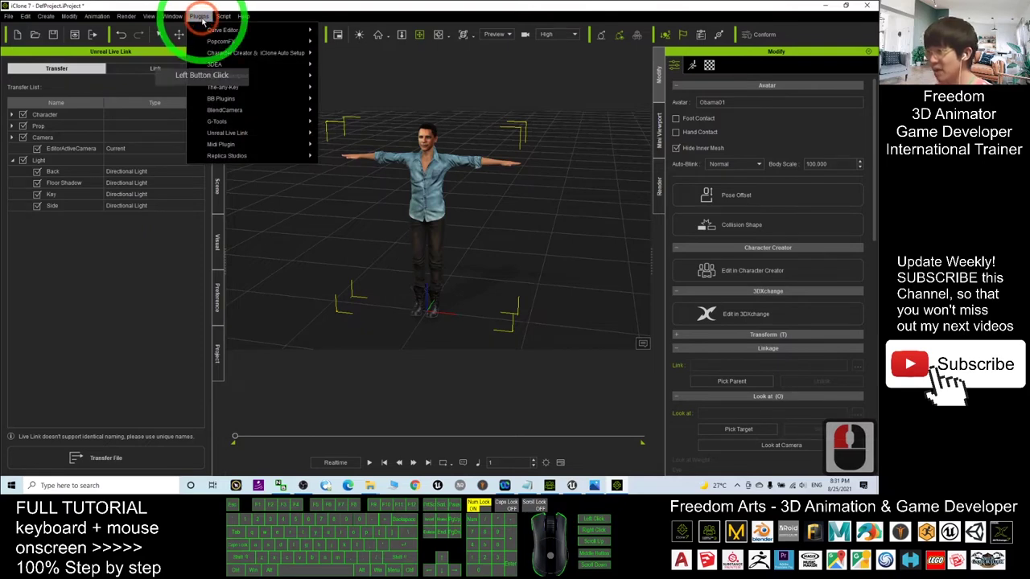
pyautogui.moveTo(227, 133)
pyautogui.click(364, 137)
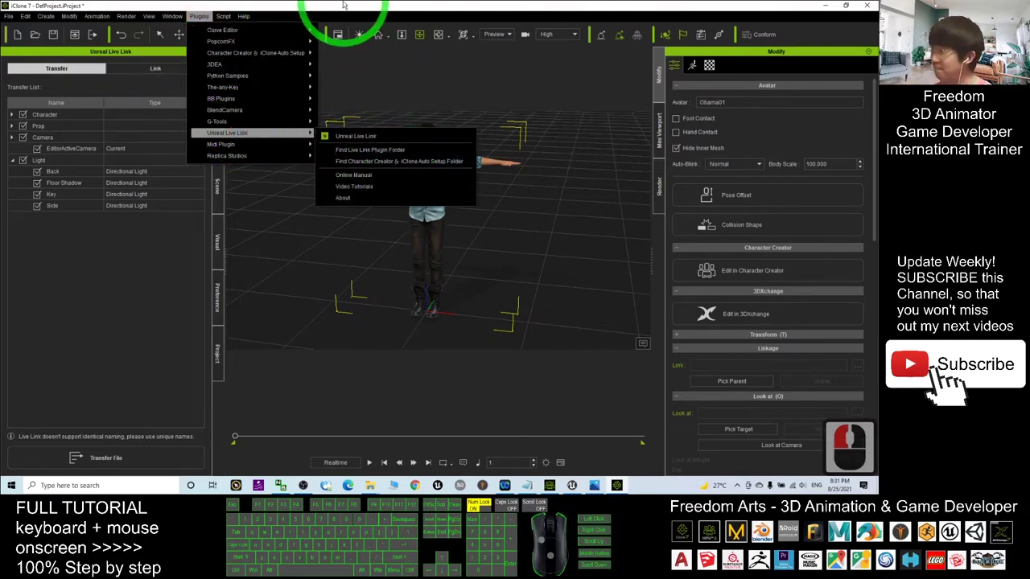
pyautogui.click(217, 71)
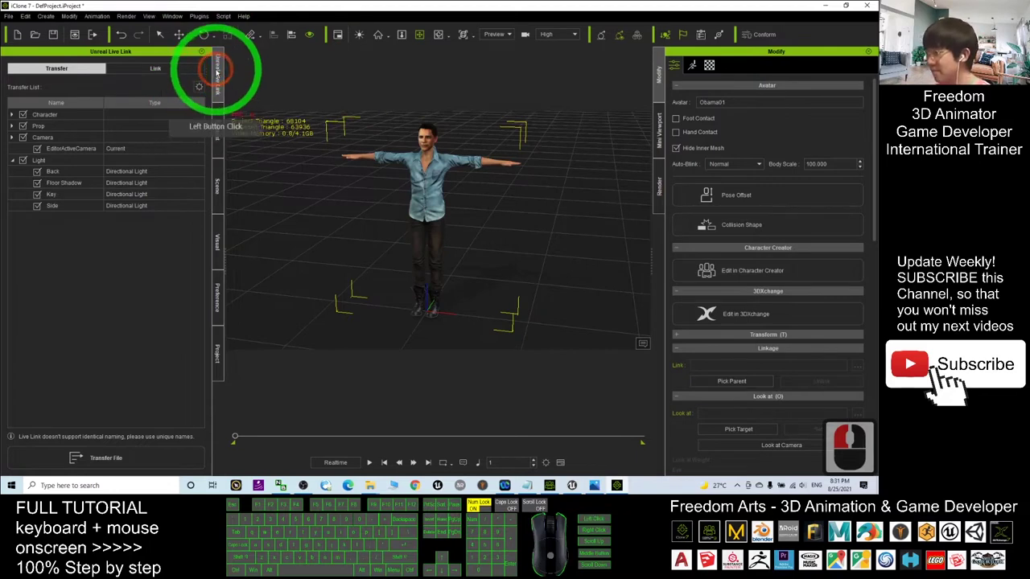
# Exclude the Prop, Camera and Light groups from the Live Link transfer, keep only the Obama01 character, and transfer it to Unreal
pyautogui.click(22, 115)
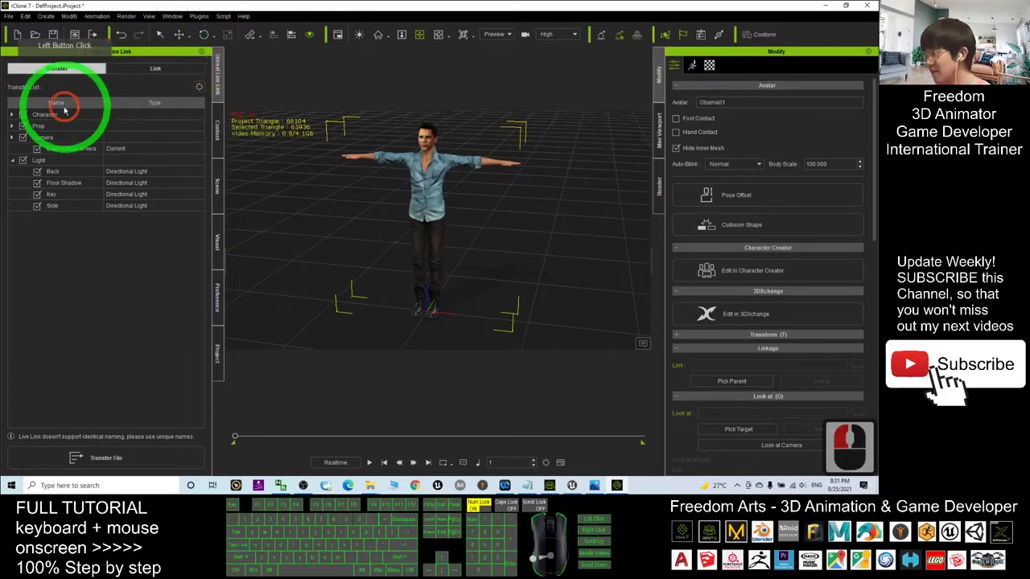
pyautogui.click(23, 127)
pyautogui.click(22, 137)
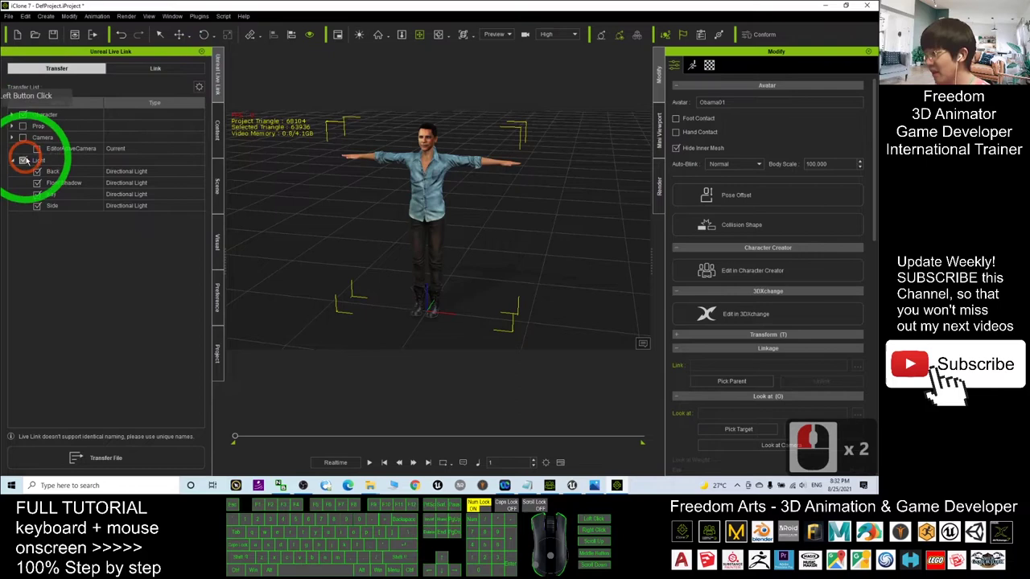
pyautogui.click(23, 160)
pyautogui.click(13, 115)
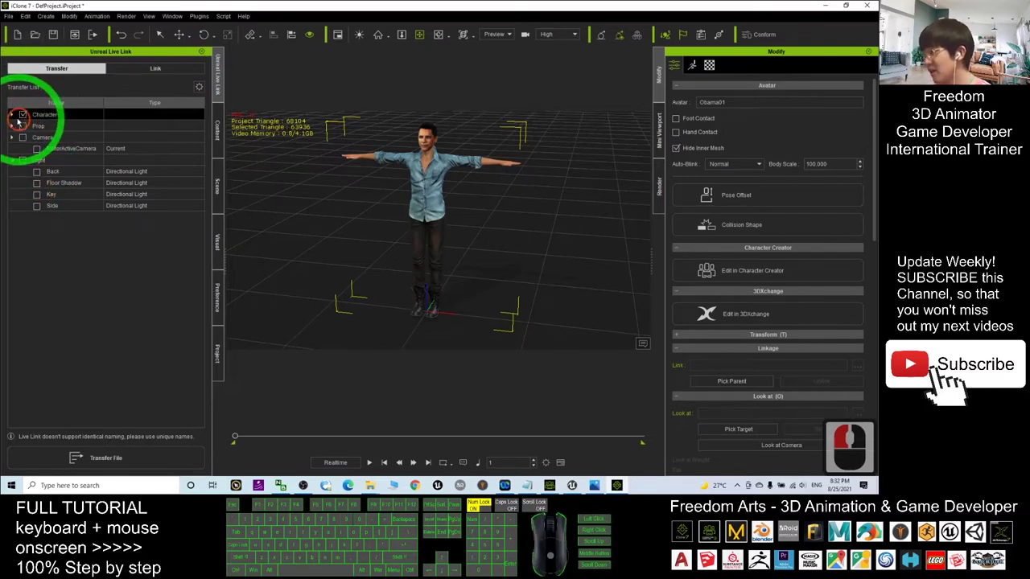
pyautogui.click(86, 129)
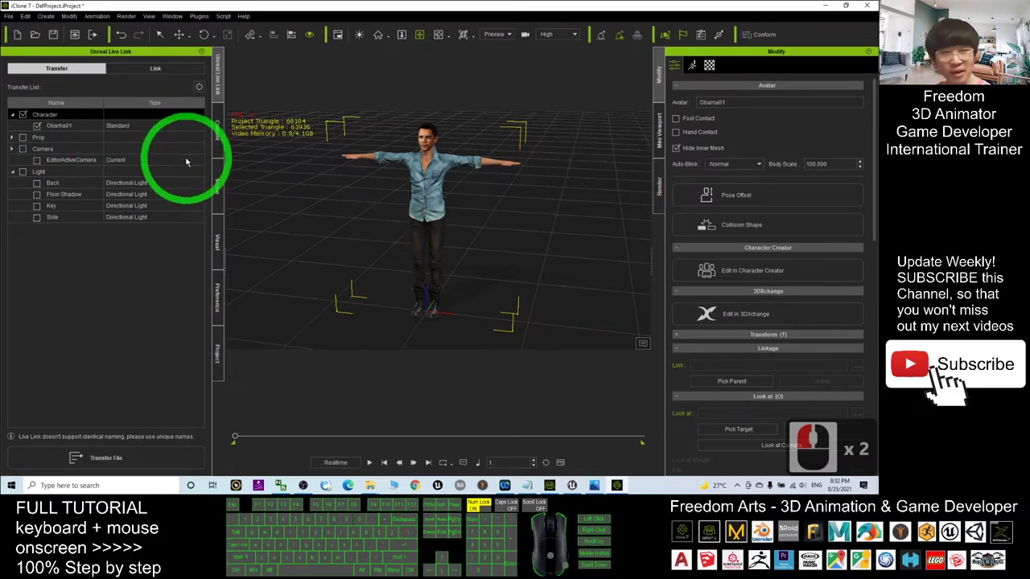
pyautogui.click(104, 459)
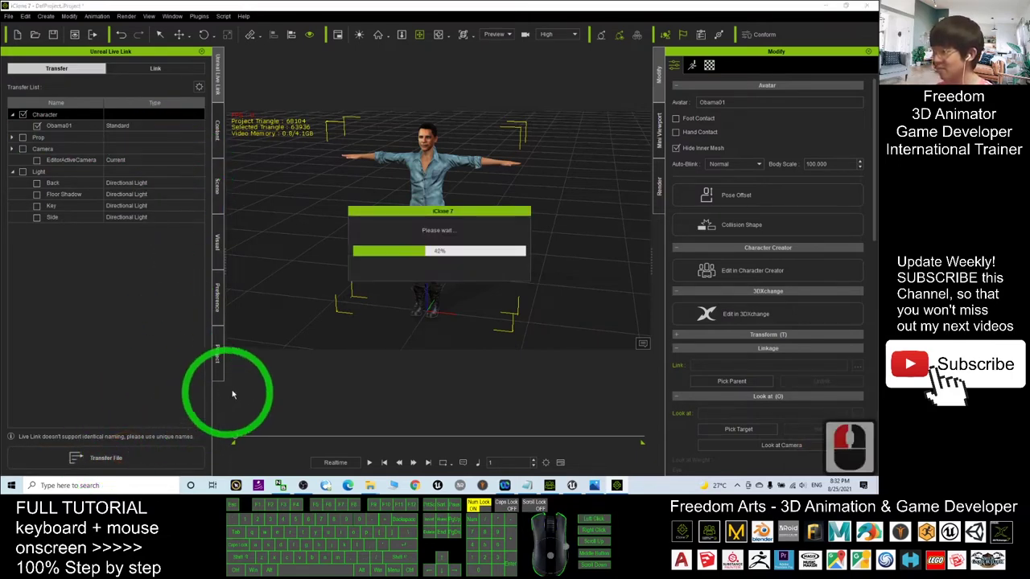
# Switch to the Unreal Engine project and look through the transferred assets in Content > RLContent > Obama01
pyautogui.click(571, 486)
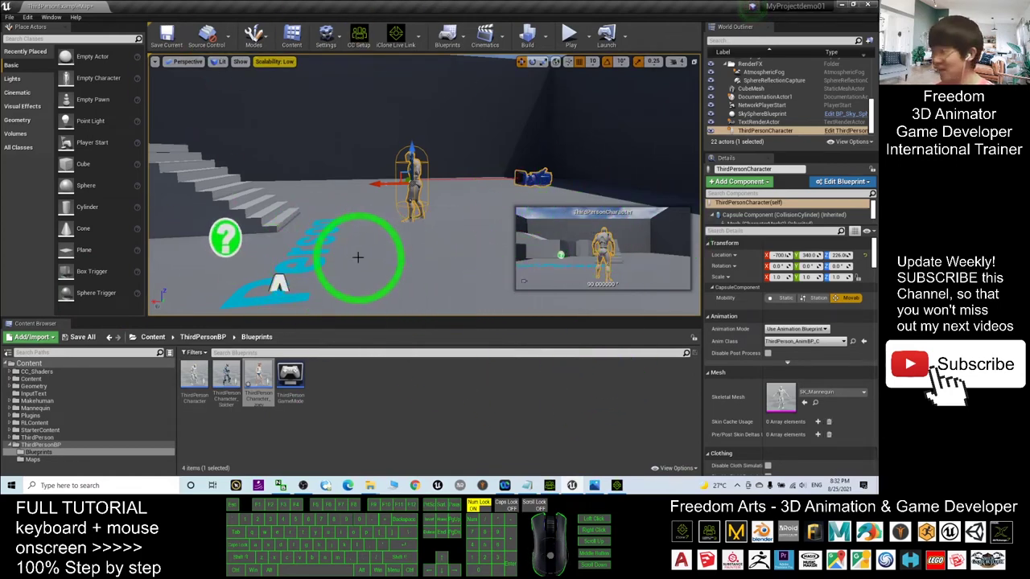
pyautogui.click(153, 337)
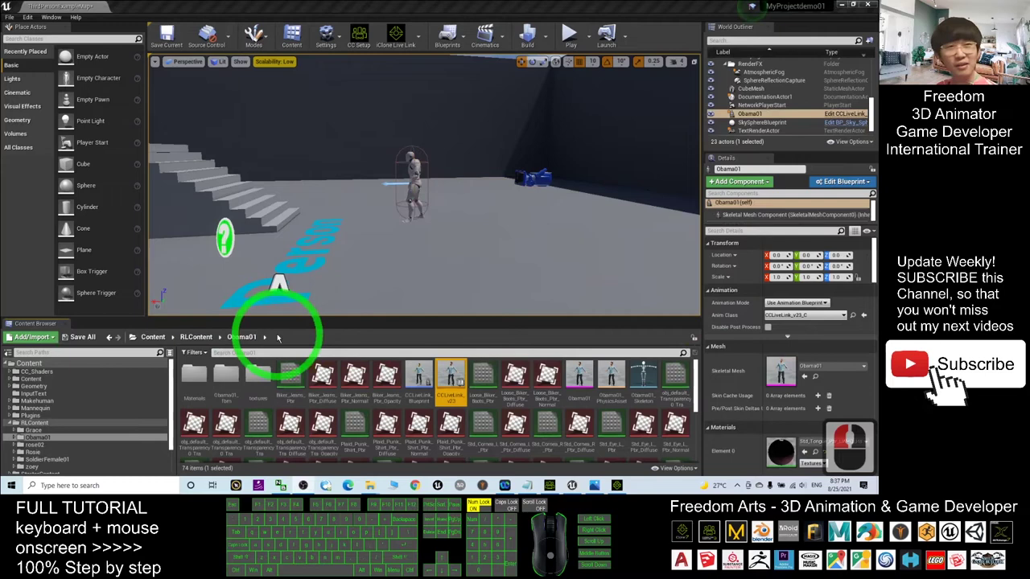
pyautogui.click(153, 337)
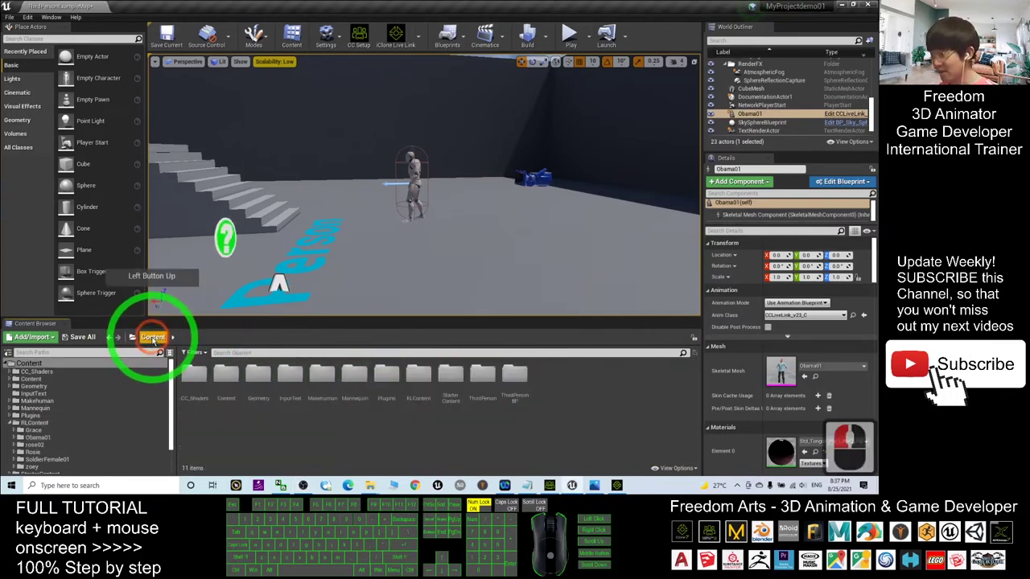
pyautogui.doubleClick(419, 381)
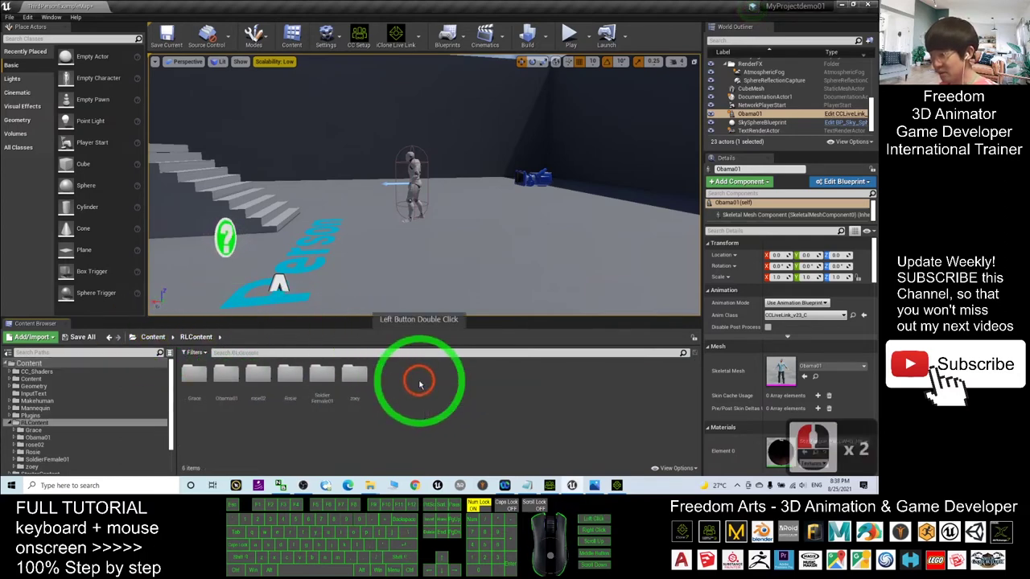
pyautogui.doubleClick(227, 376)
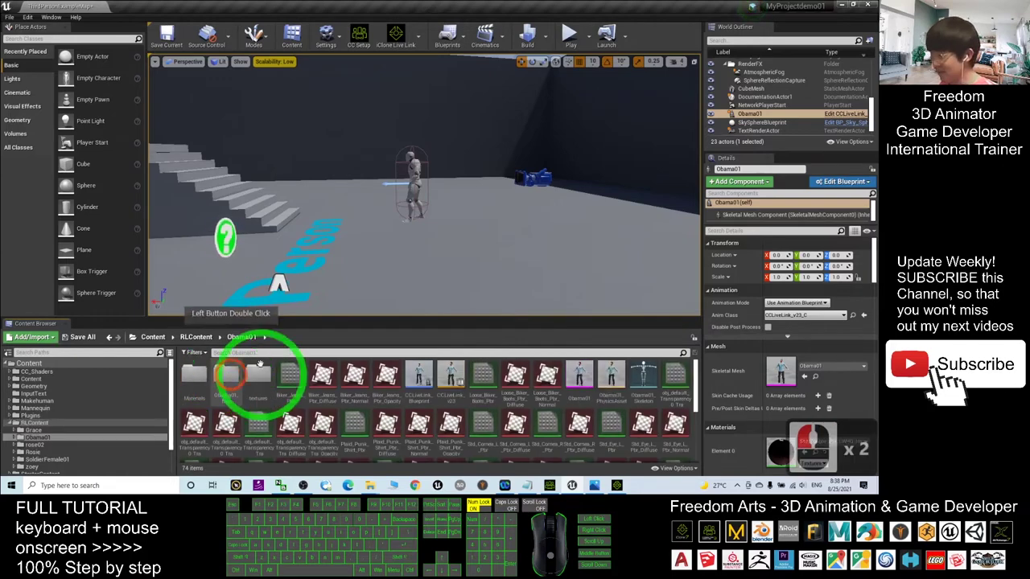
pyautogui.scroll(-7, 492, 377)
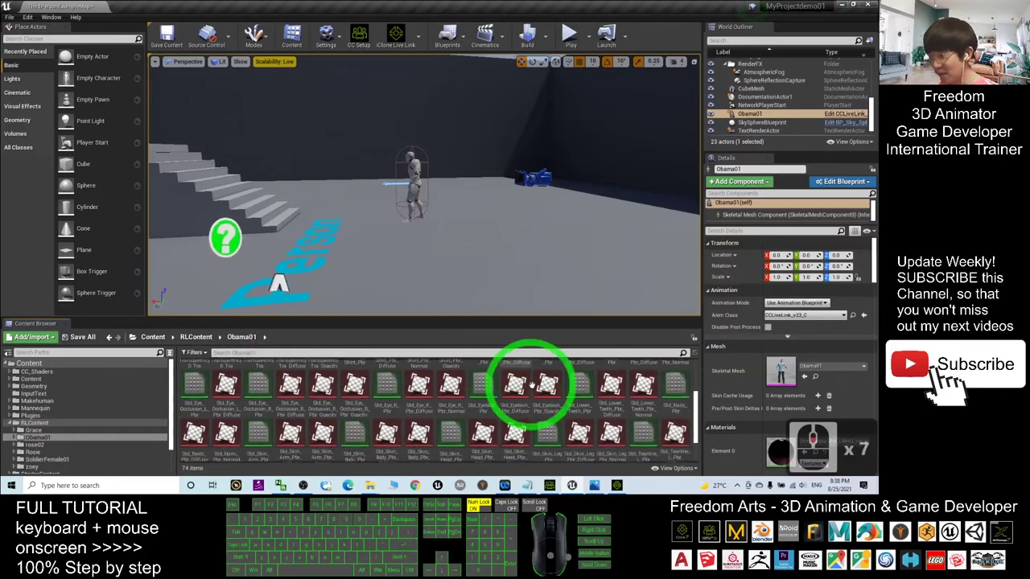
pyautogui.scroll(10, 539, 391)
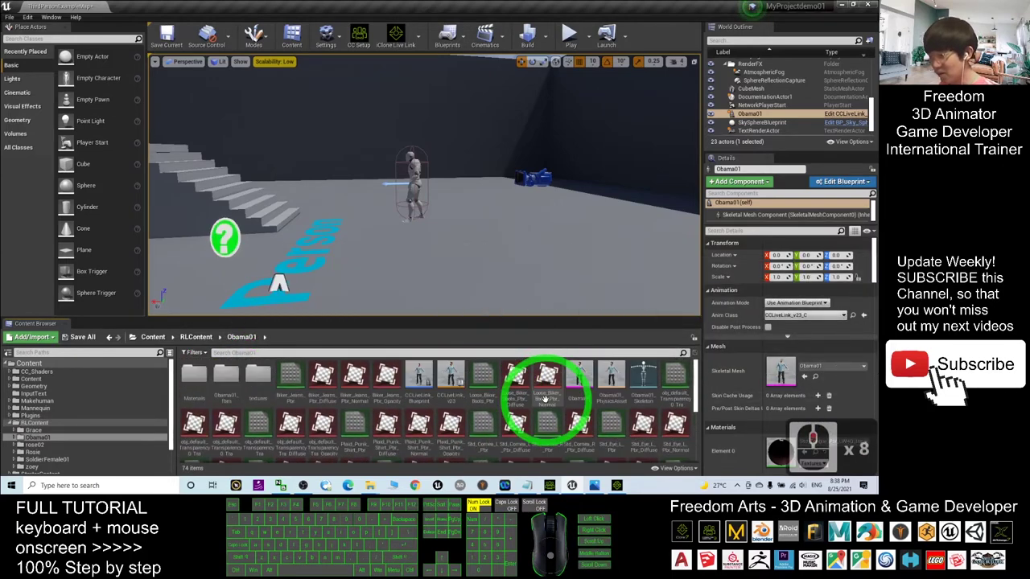
# Open the Obama01 skeletal mesh and examine its full body and its face up close from several angles
pyautogui.doubleClick(576, 383)
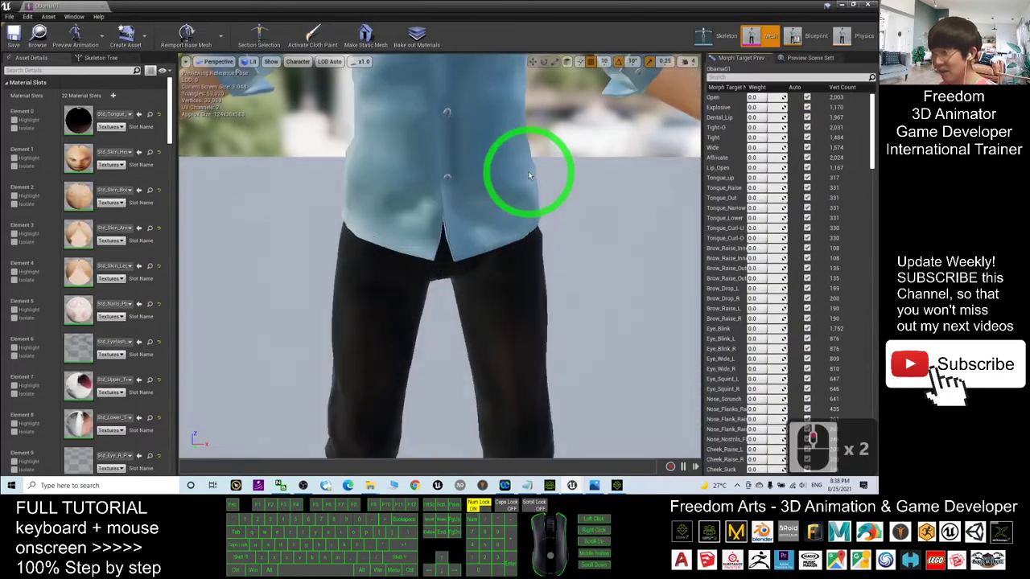
pyautogui.moveTo(540, 188)
pyautogui.mouseDown(button='right')
pyautogui.moveTo(540, 200)
pyautogui.moveTo(544, 191)
pyautogui.moveTo(534, 194)
pyautogui.mouseUp(button='right')
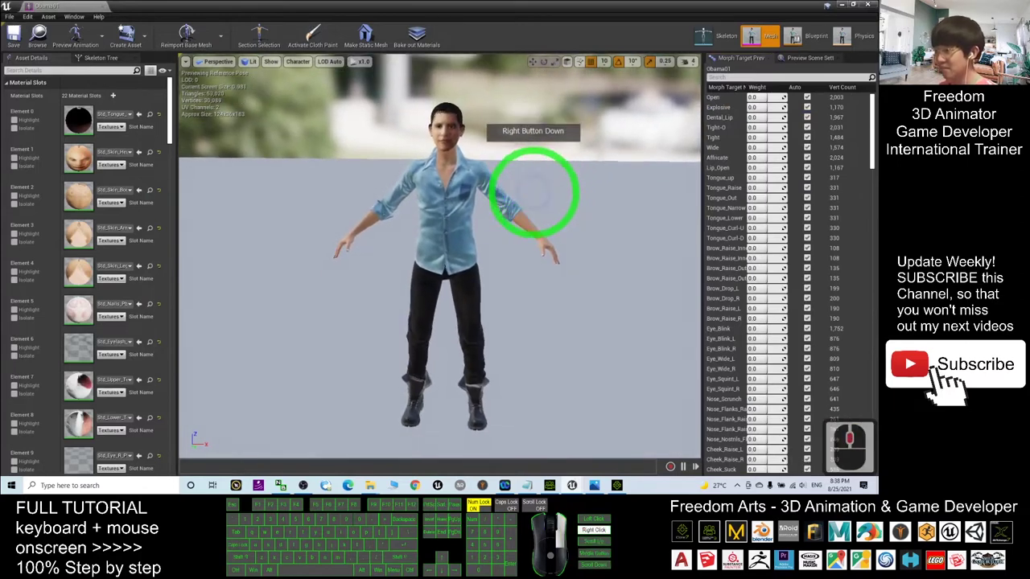
pyautogui.keyDown('alt'); pyautogui.moveTo(568, 207); pyautogui.dragTo(399, 222); pyautogui.keyUp('alt')
pyautogui.keyDown('alt'); pyautogui.moveTo(398, 217); pyautogui.dragTo(398, 246); pyautogui.keyUp('alt')
pyautogui.keyDown('alt'); pyautogui.moveTo(592, 167); pyautogui.dragTo(536, 157); pyautogui.keyUp('alt')
pyautogui.scroll(4, 566, 154)
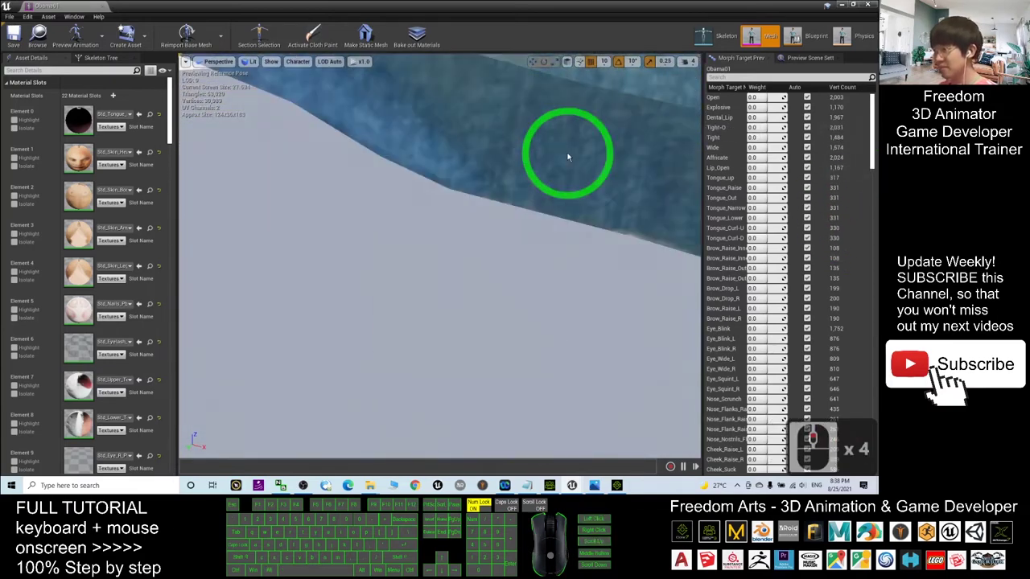
pyautogui.scroll(-2, 566, 152)
pyautogui.keyDown('alt'); pyautogui.moveTo(566, 153); pyautogui.dragTo(538, 260, button='middle'); pyautogui.keyUp('alt')
pyautogui.scroll(2, 471, 150)
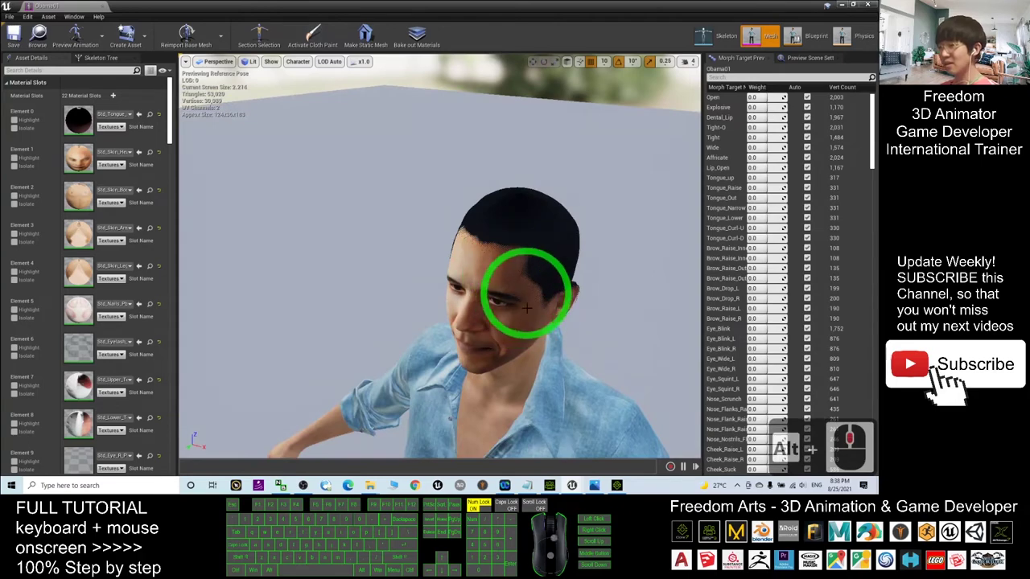
pyautogui.keyDown('alt'); pyautogui.moveTo(526, 307); pyautogui.dragTo(580, 305); pyautogui.keyUp('alt')
# Compare the character with the source photo in cover.jpg, view its whole body once more, and close the Obama01 mesh
pyautogui.click(595, 486)
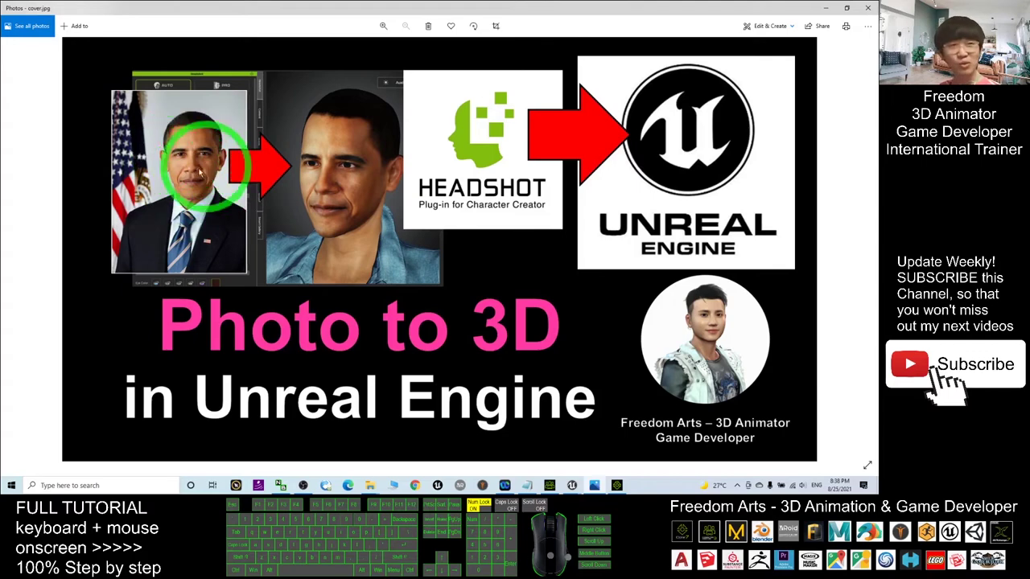
pyautogui.click(822, 7)
pyautogui.scroll(-3, 432, 298)
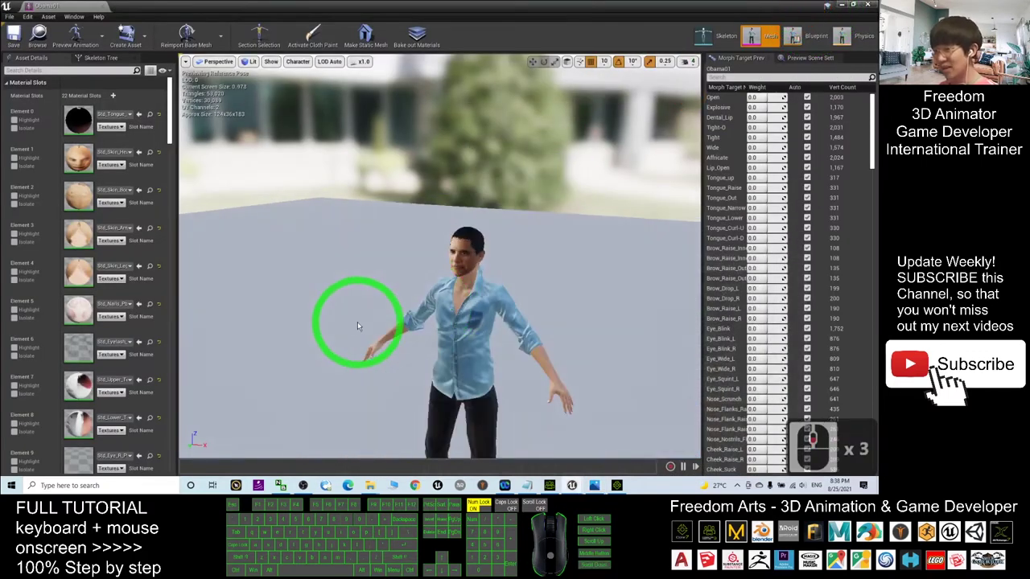
pyautogui.moveTo(357, 322); pyautogui.dragTo(486, 328)
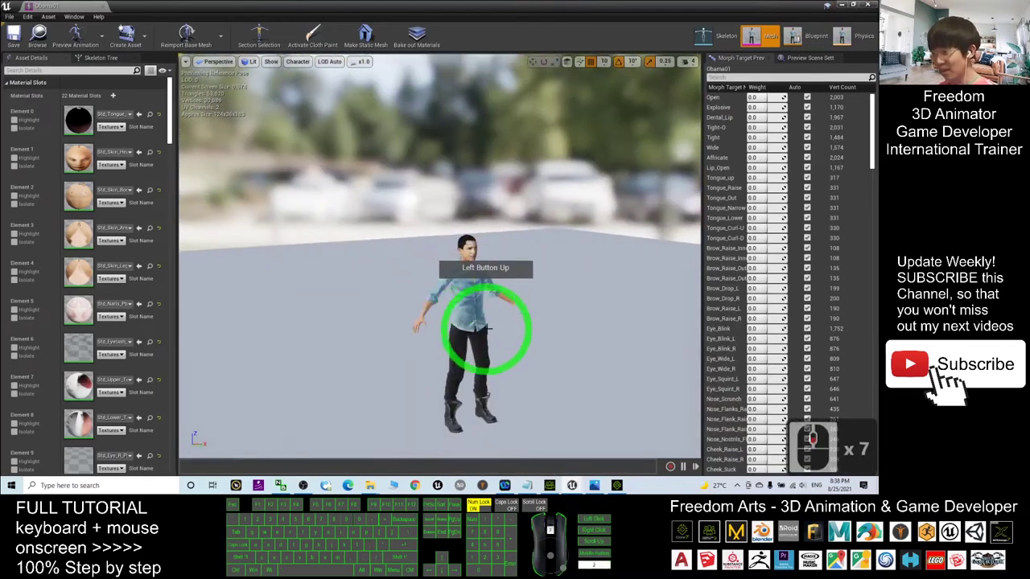
pyautogui.scroll(-3, 523, 338)
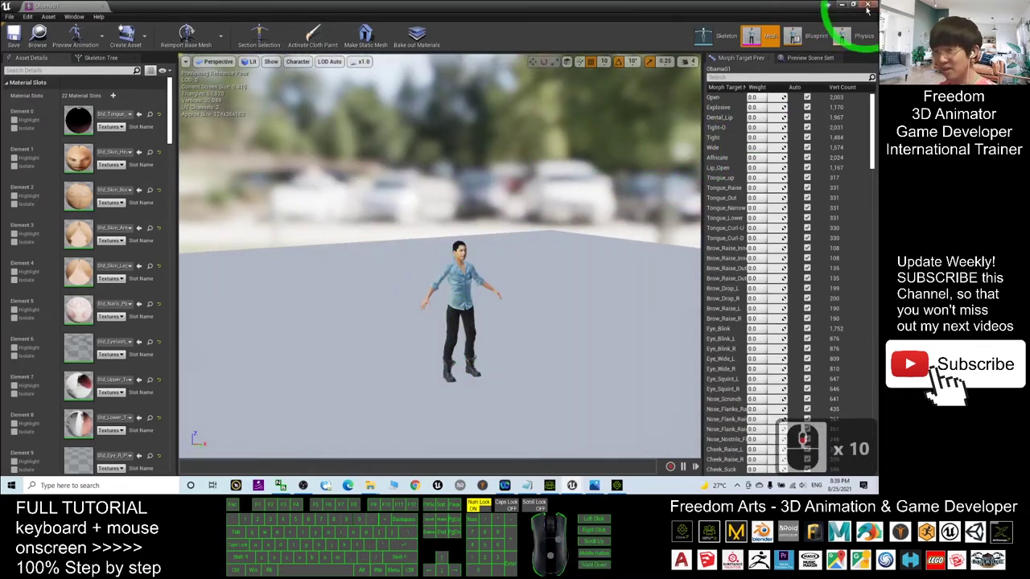
pyautogui.click(870, 4)
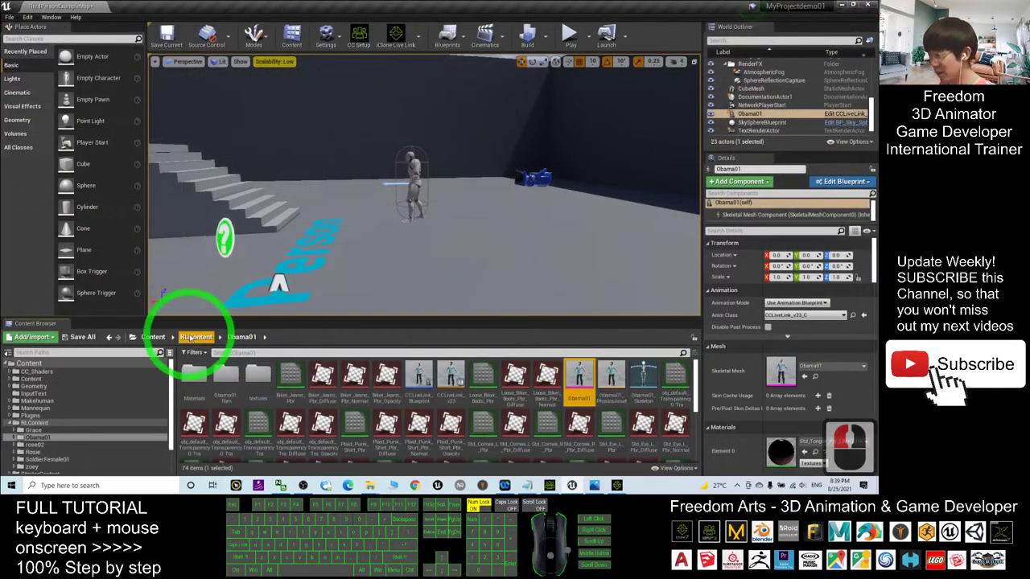
# Open UE4_Mannequin_Skeleton from the Content > Mannequin > Character > Mesh folder
pyautogui.doubleClick(152, 338)
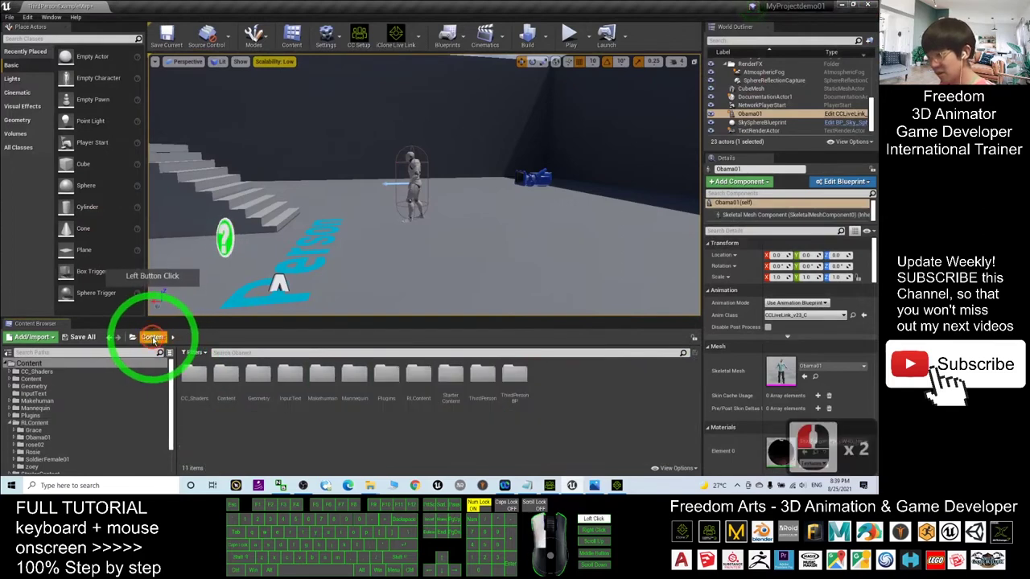
pyautogui.click(607, 415)
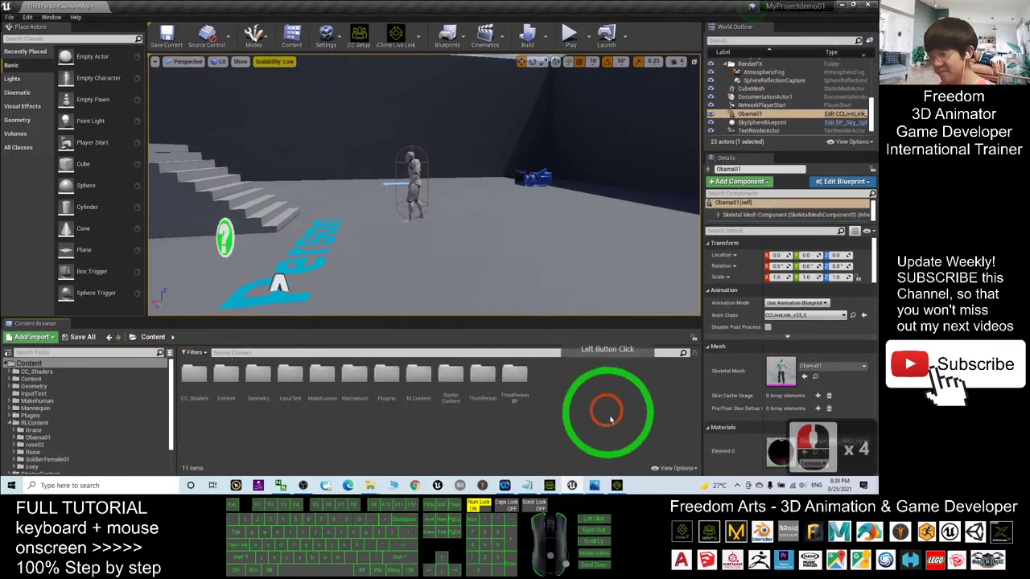
pyautogui.doubleClick(356, 376)
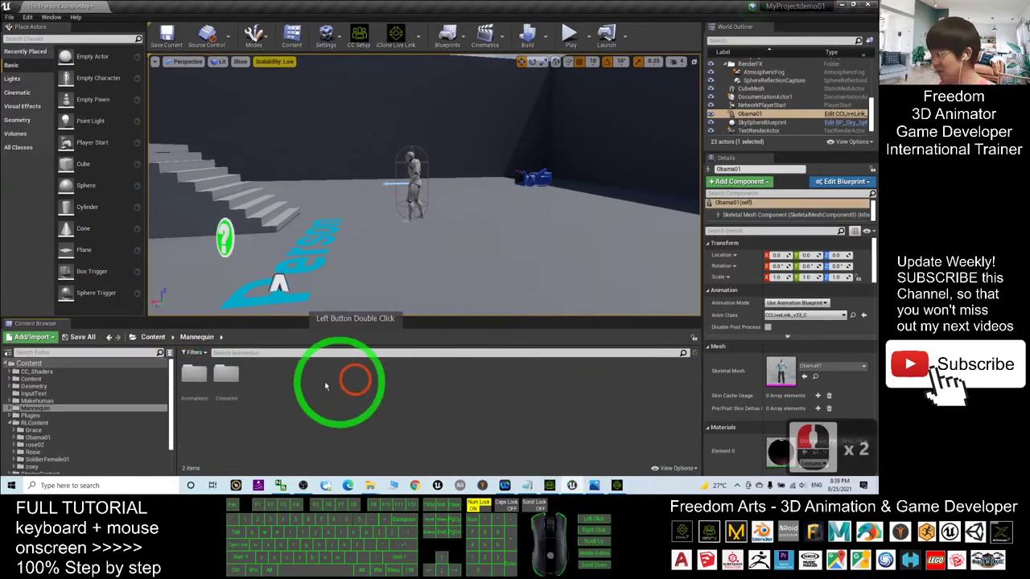
pyautogui.doubleClick(223, 372)
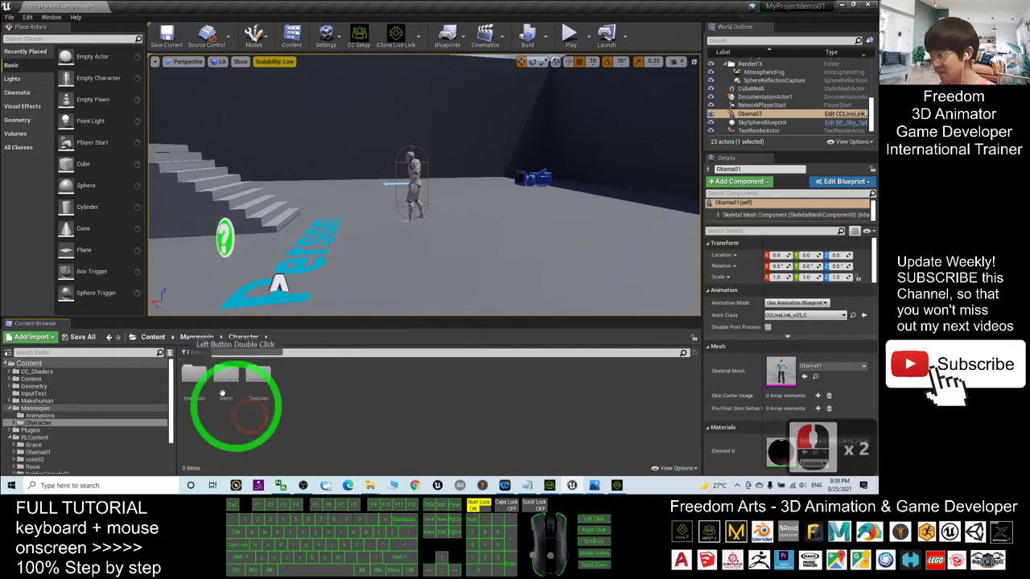
pyautogui.doubleClick(228, 379)
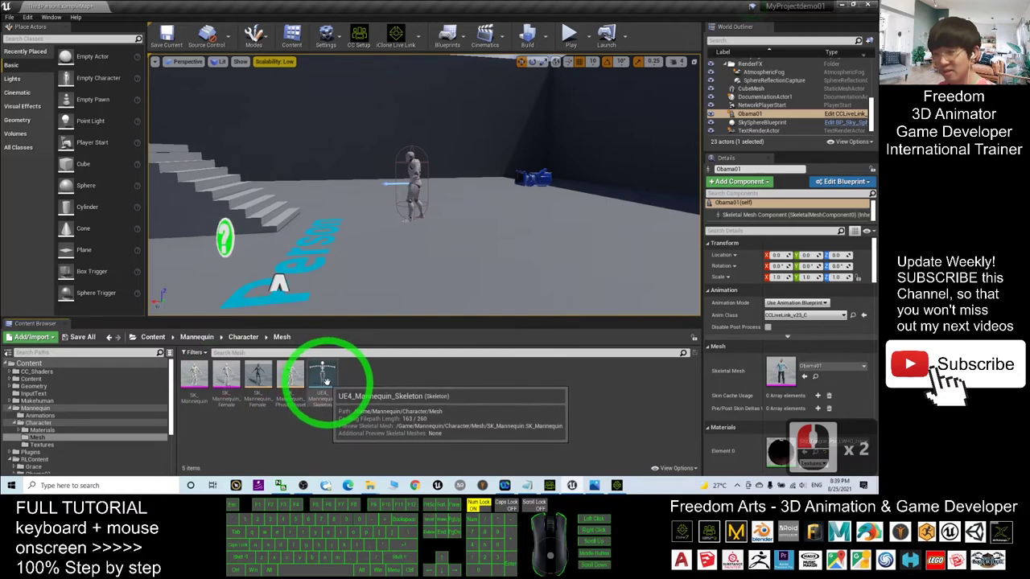
pyautogui.doubleClick(325, 378)
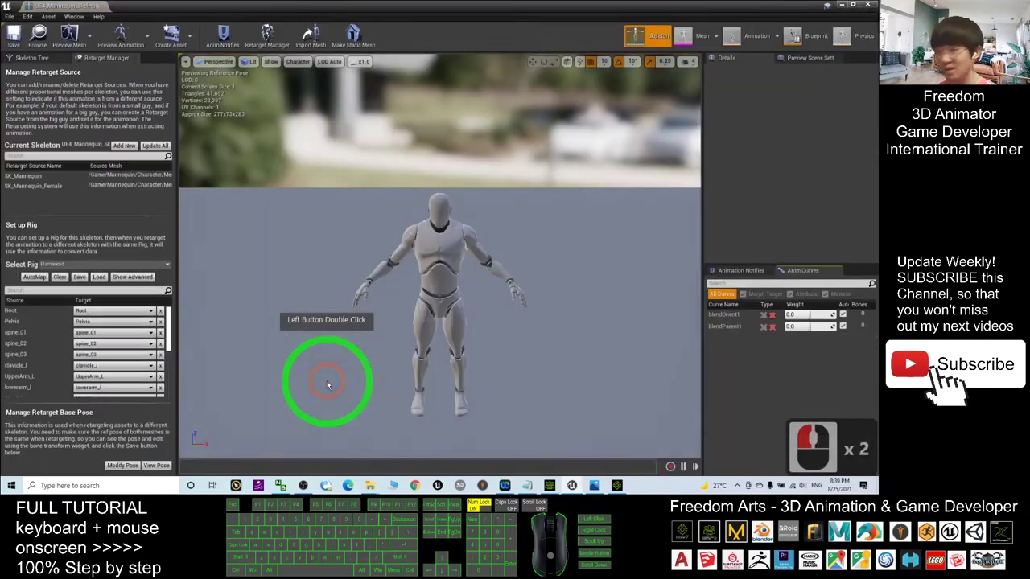
# Display the Retarget Manager for the UE4 mannequin skeleton to check its rig setup
pyautogui.click(134, 60)
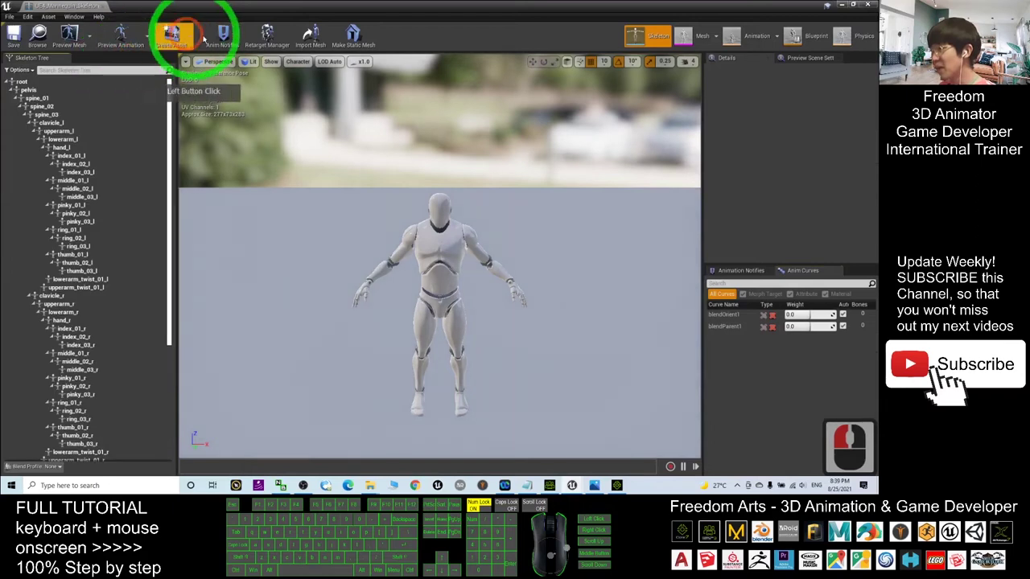
pyautogui.doubleClick(268, 36)
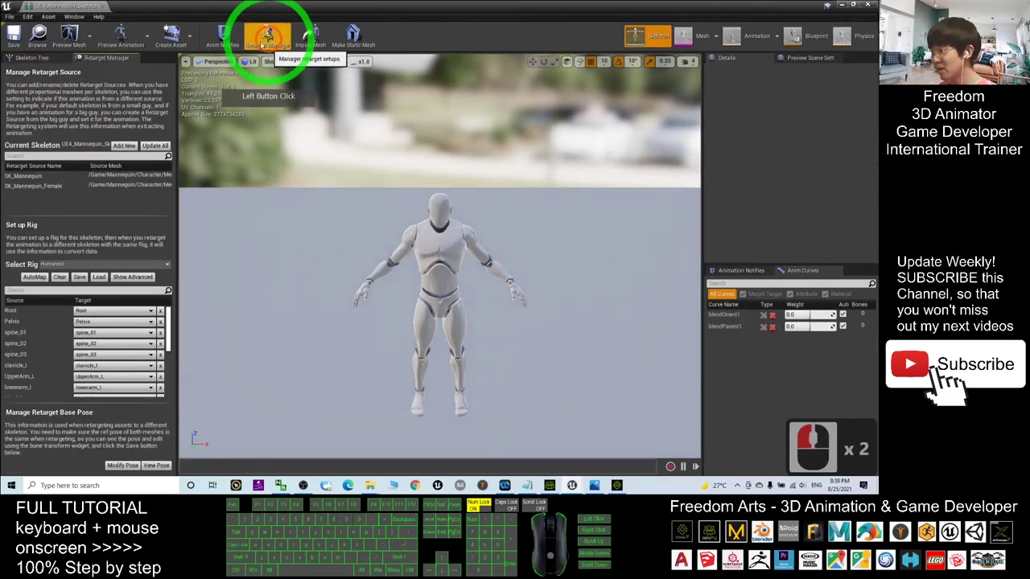
pyautogui.click(112, 57)
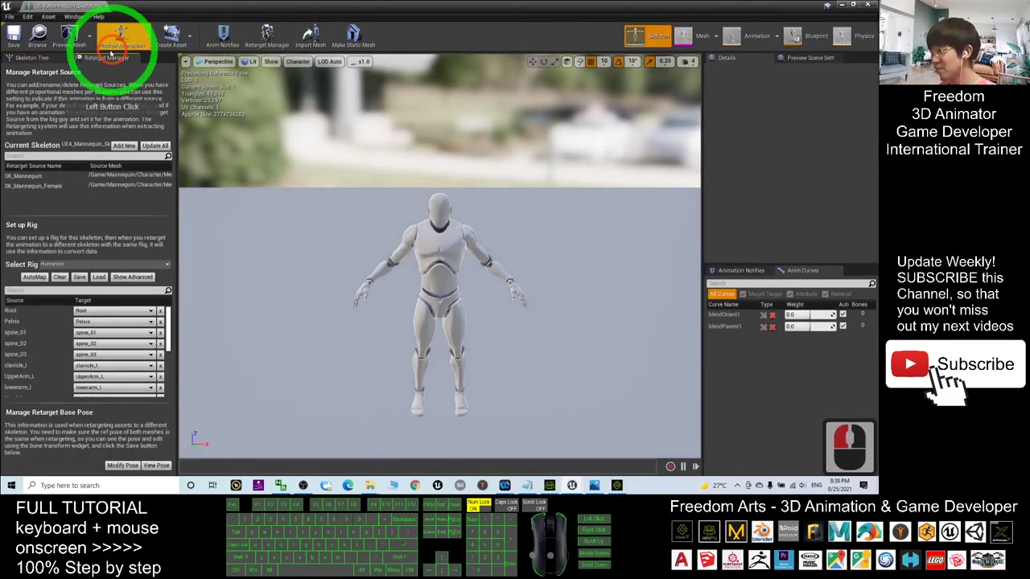
pyautogui.click(102, 59)
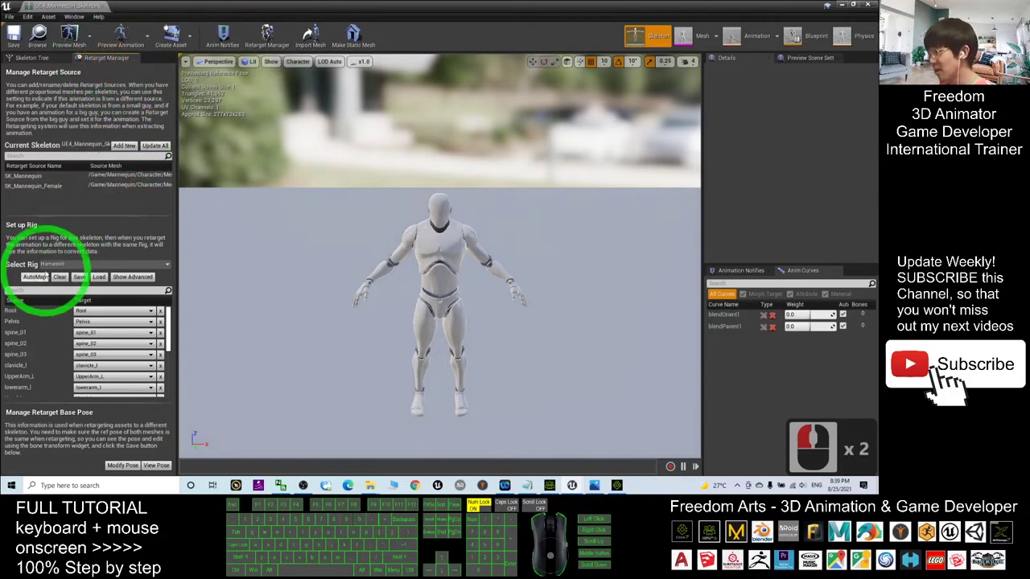
# Assign the Humanoid rig to the UE4 mannequin skeleton, save it, and return to the level editor
pyautogui.click(55, 264)
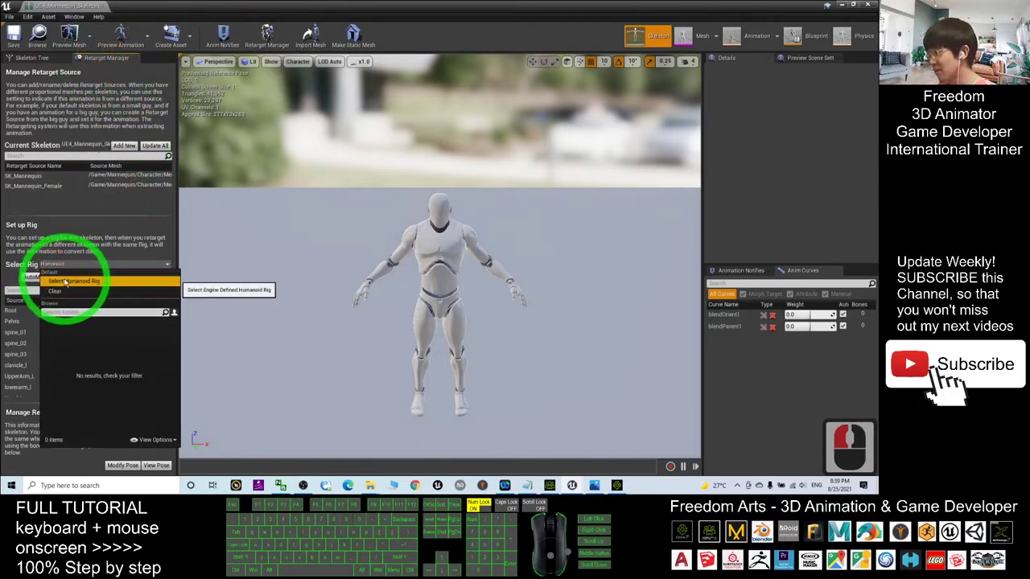
pyautogui.click(65, 282)
pyautogui.click(64, 265)
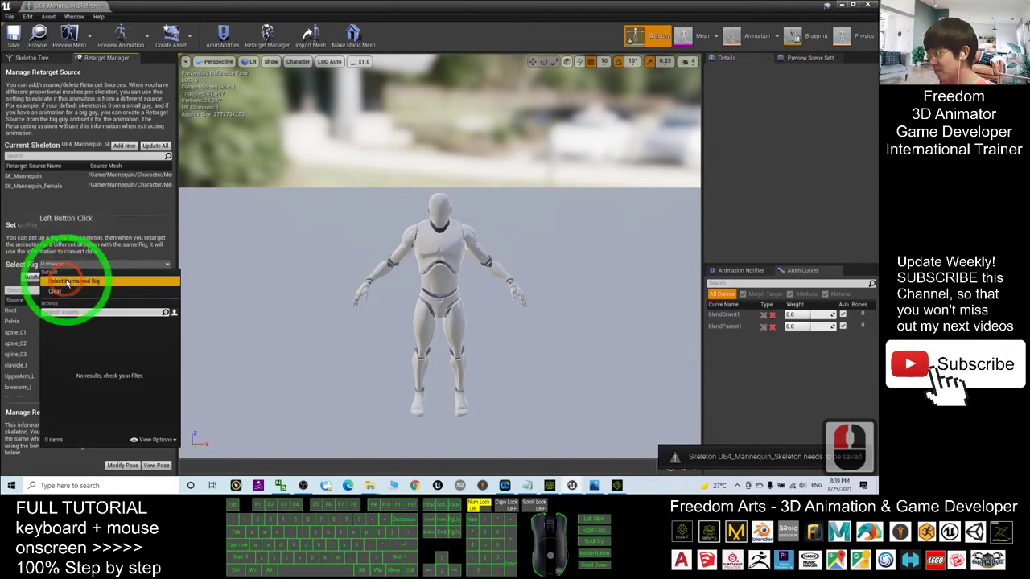
pyautogui.click(69, 283)
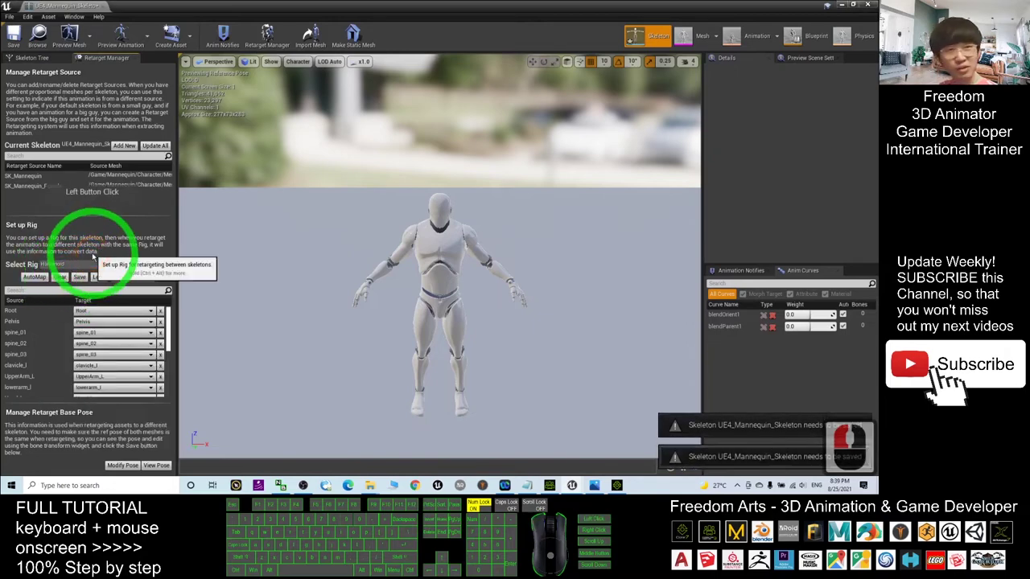
pyautogui.click(13, 34)
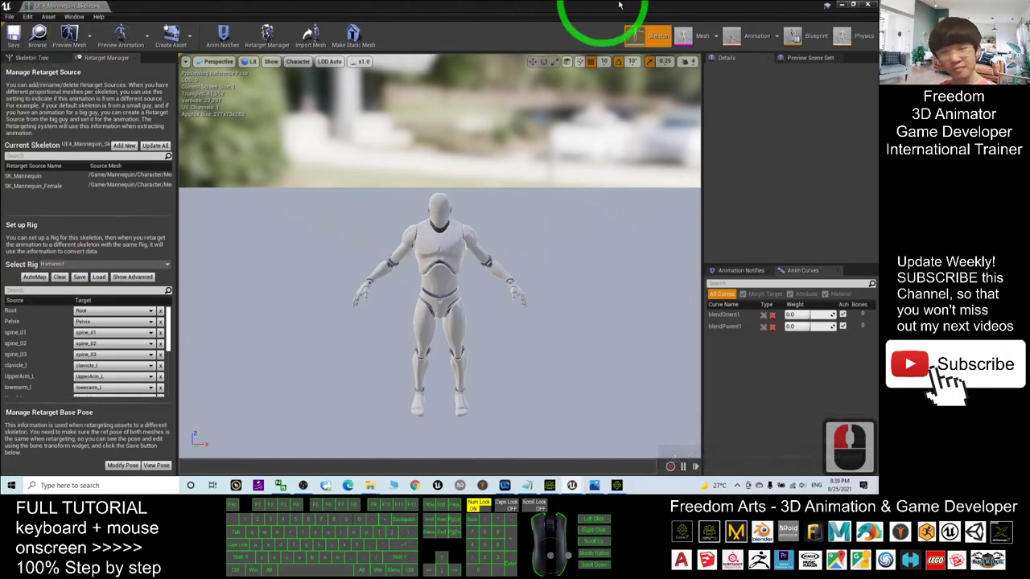
pyautogui.click(839, 6)
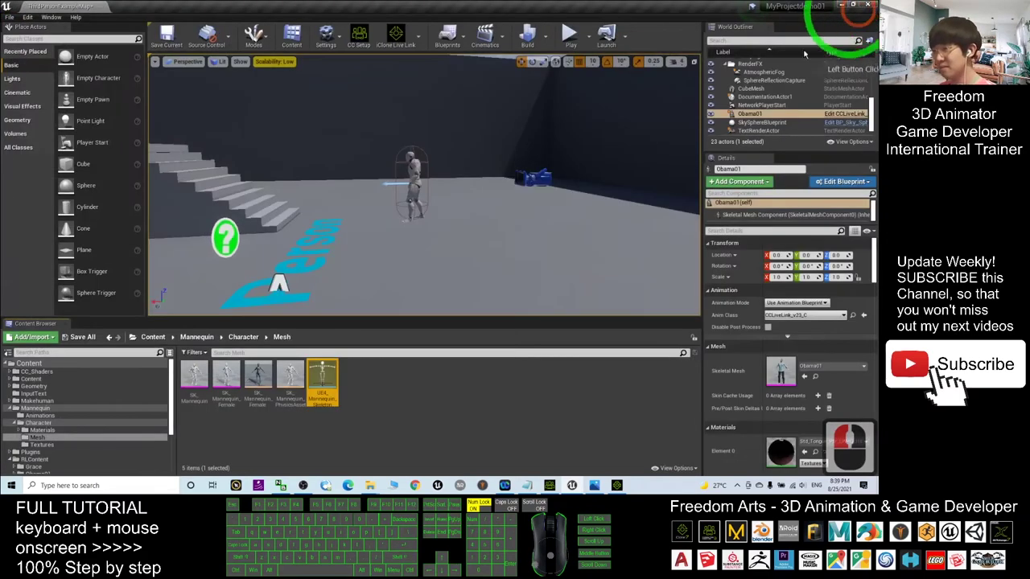
pyautogui.click(526, 328)
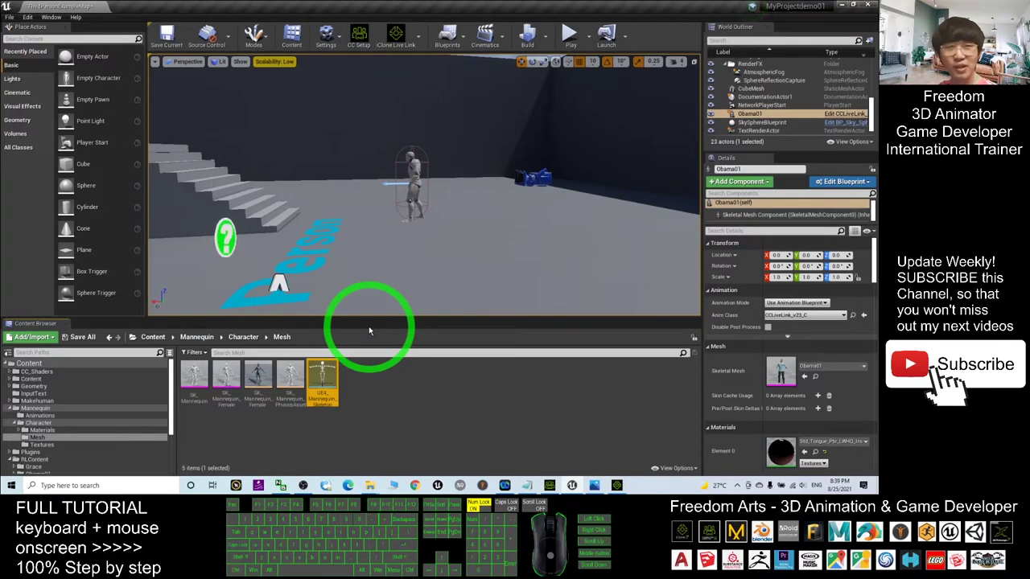
pyautogui.moveTo(448, 214); pyautogui.dragTo(424, 255)
pyautogui.scroll(-4, 469, 239)
pyautogui.scroll(2, 480, 234)
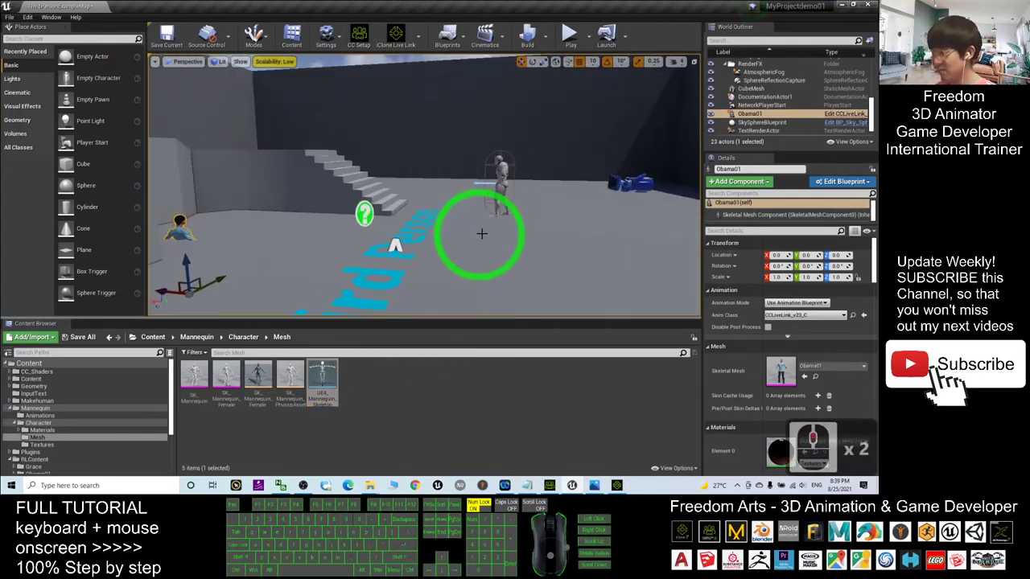
pyautogui.moveTo(509, 241)
pyautogui.keyDown('alt'); pyautogui.mouseDown()
pyautogui.moveTo(472, 250)
pyautogui.moveTo(510, 249)
pyautogui.mouseUp(); pyautogui.keyUp('alt')
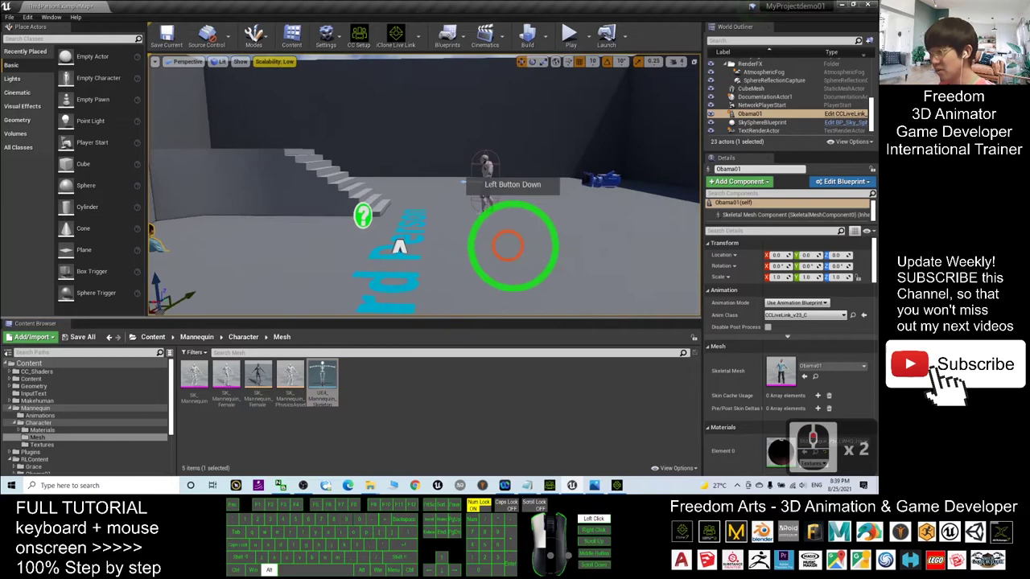
# Open the Content > Mannequin > Animations folder
pyautogui.click(160, 337)
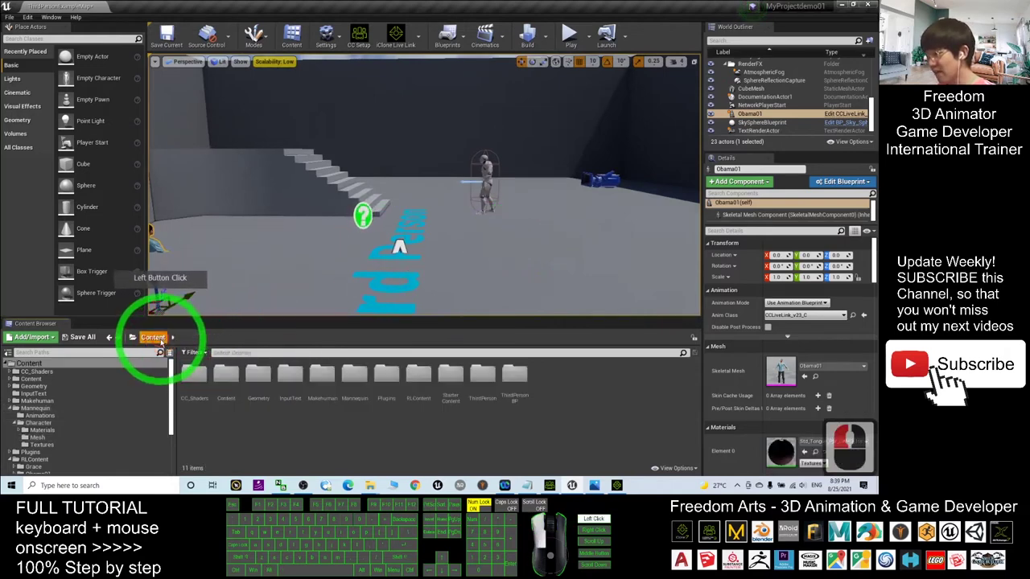
pyautogui.doubleClick(353, 375)
pyautogui.doubleClick(196, 374)
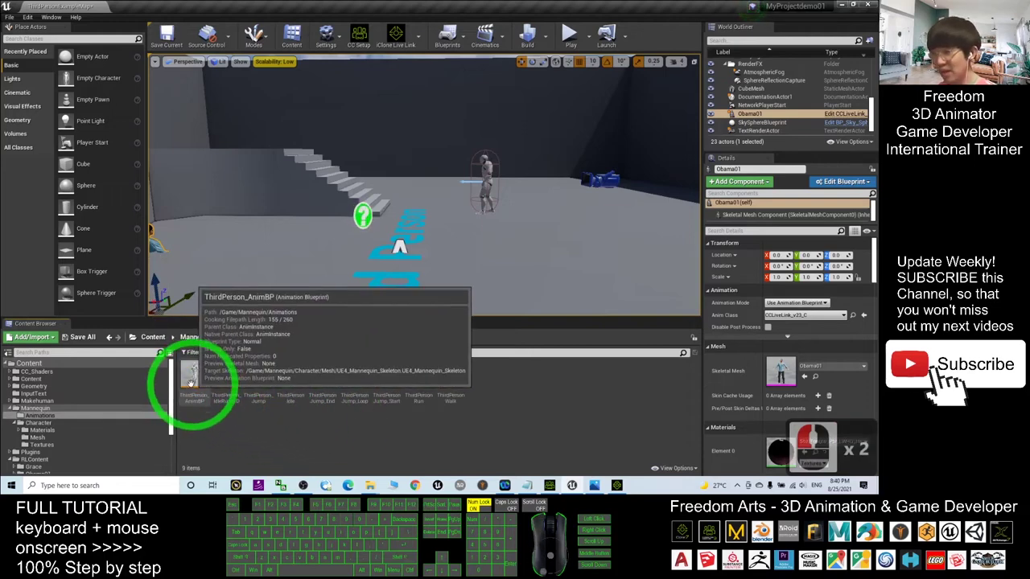
pyautogui.click(322, 457)
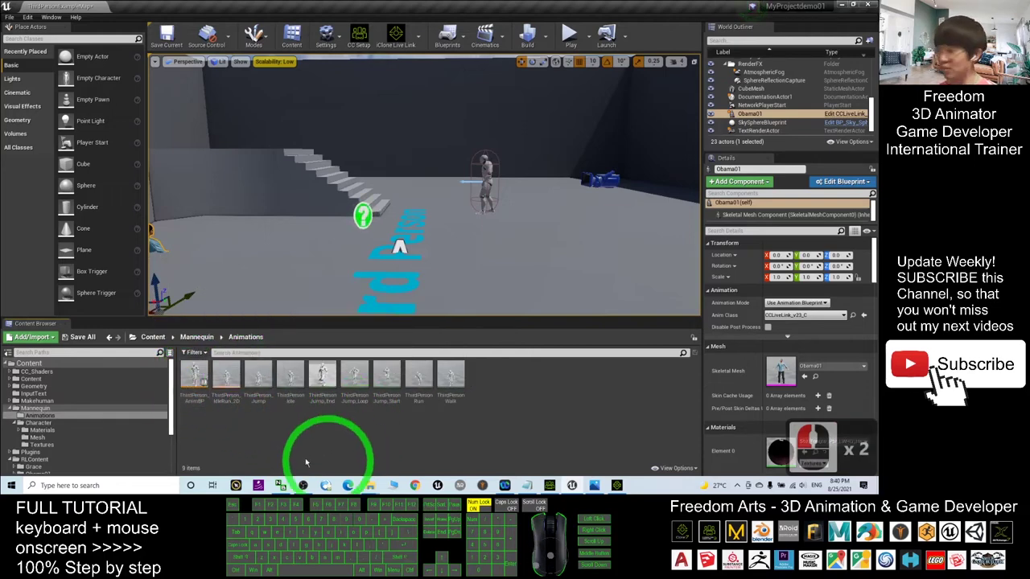
# Duplicate the ThirdPerson_AnimBP animation blueprint and retarget the copy with its referenced assets to Obama01_Skeleton
pyautogui.rightClick(194, 379)
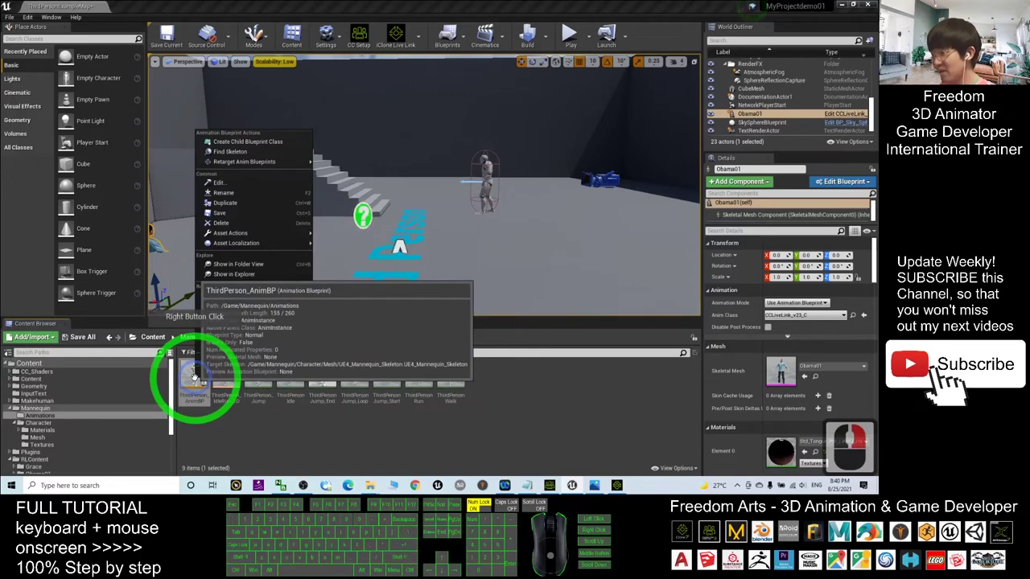
pyautogui.moveTo(249, 249)
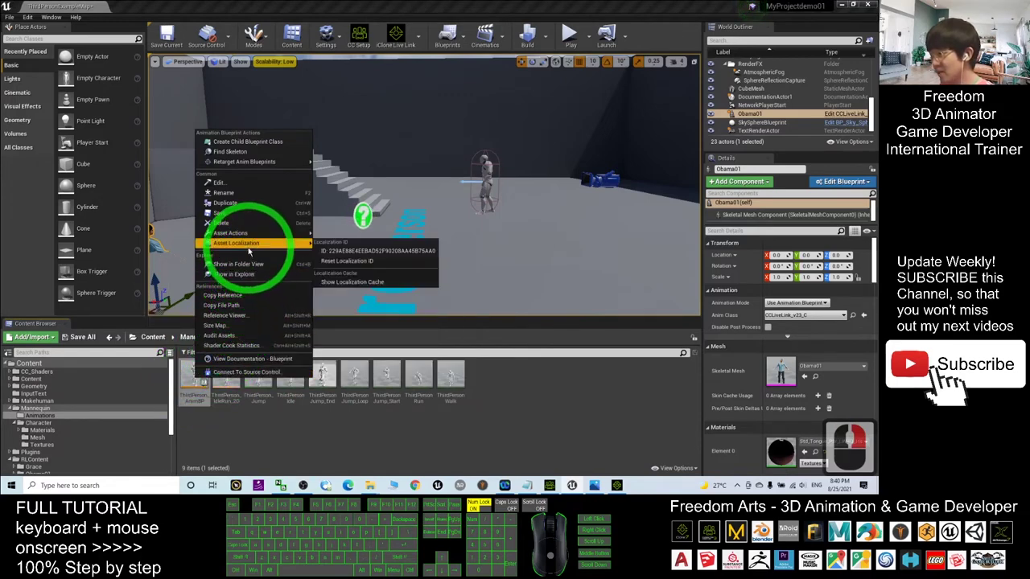
pyautogui.moveTo(254, 163)
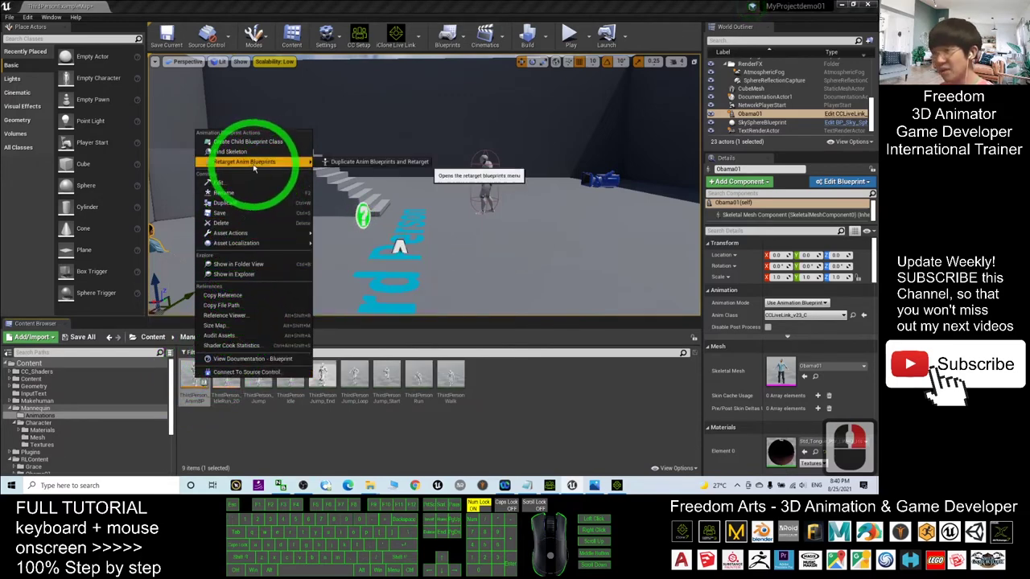
pyautogui.click(370, 164)
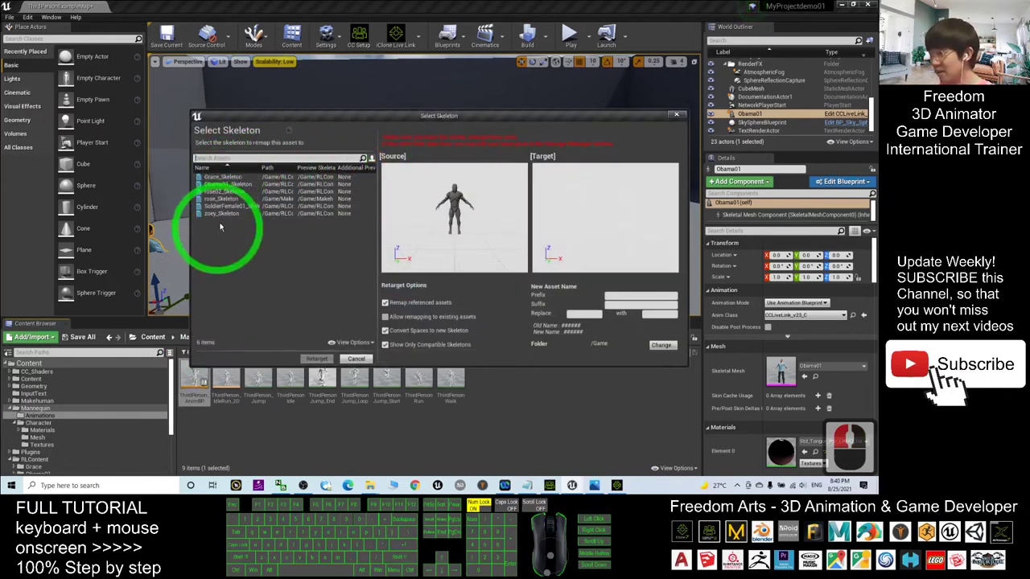
pyautogui.click(222, 185)
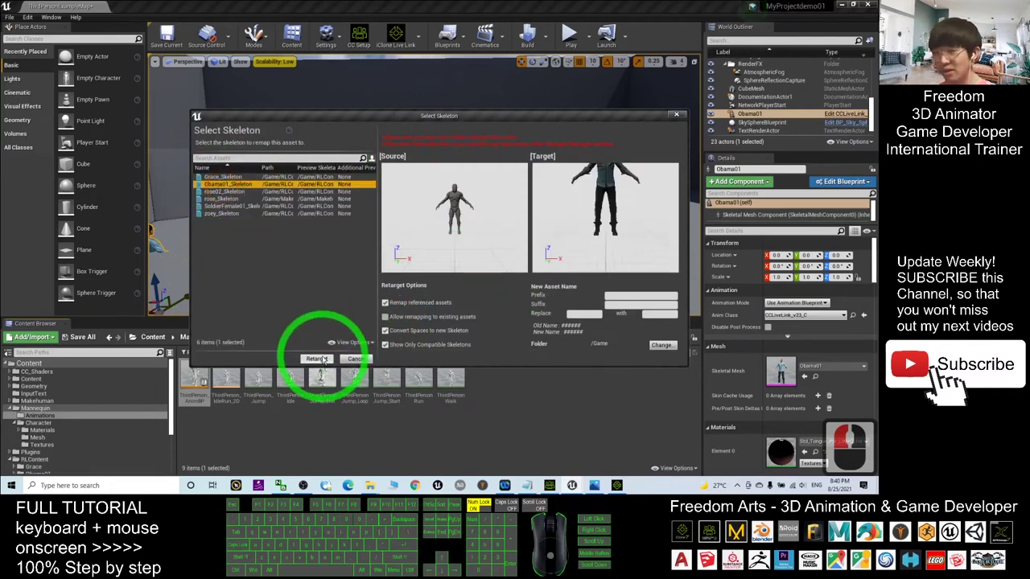
pyautogui.click(322, 359)
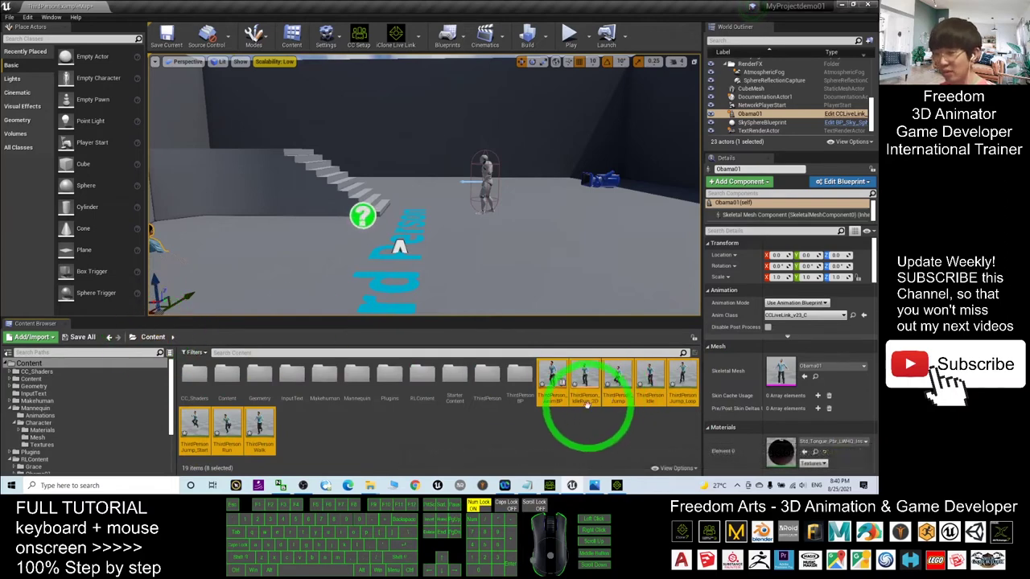
# Rename the retargeted animation blueprint in the Content folder as ThirdPerson_AnimBP_obama01
pyautogui.click(554, 384)
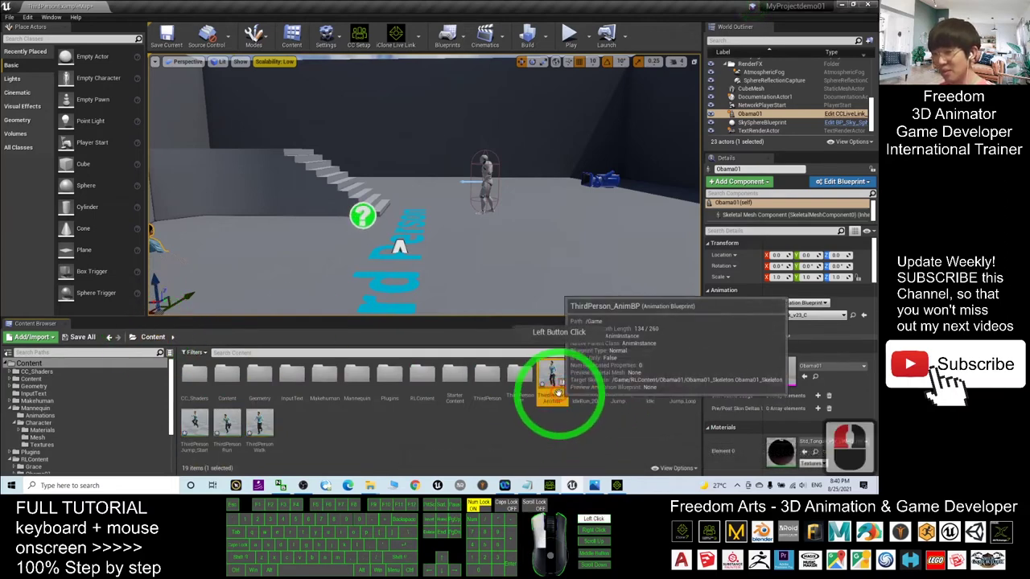
pyautogui.click(560, 394)
pyautogui.rightClick(558, 397)
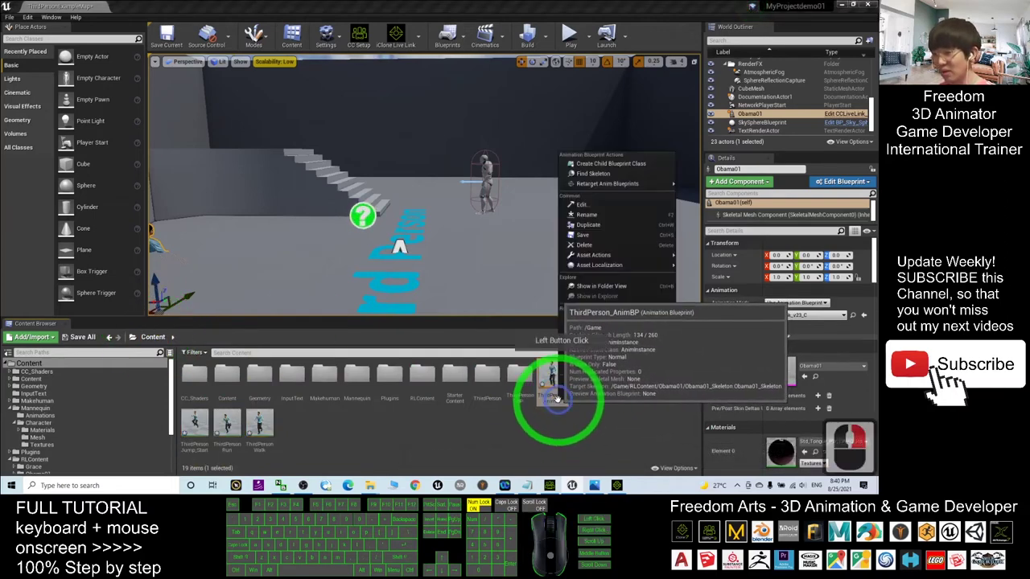
pyautogui.click(543, 391)
pyautogui.press('F2')
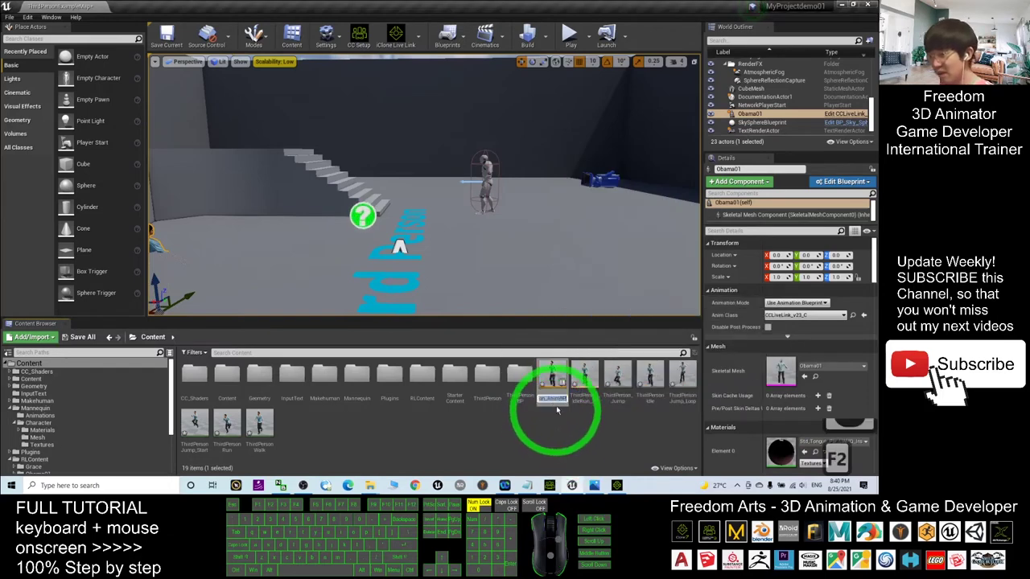
pyautogui.click(565, 399)
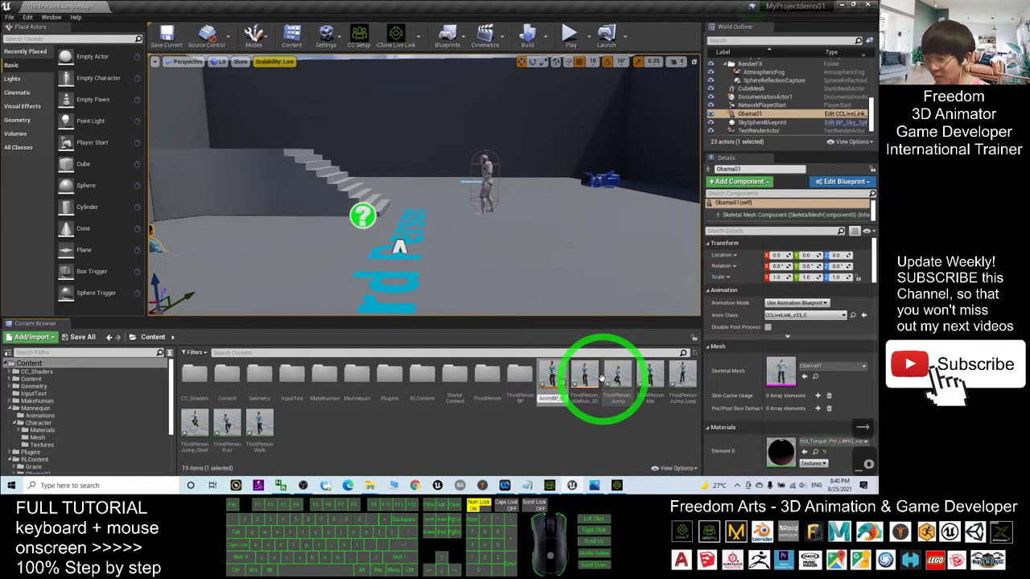
pyautogui.press('Return')
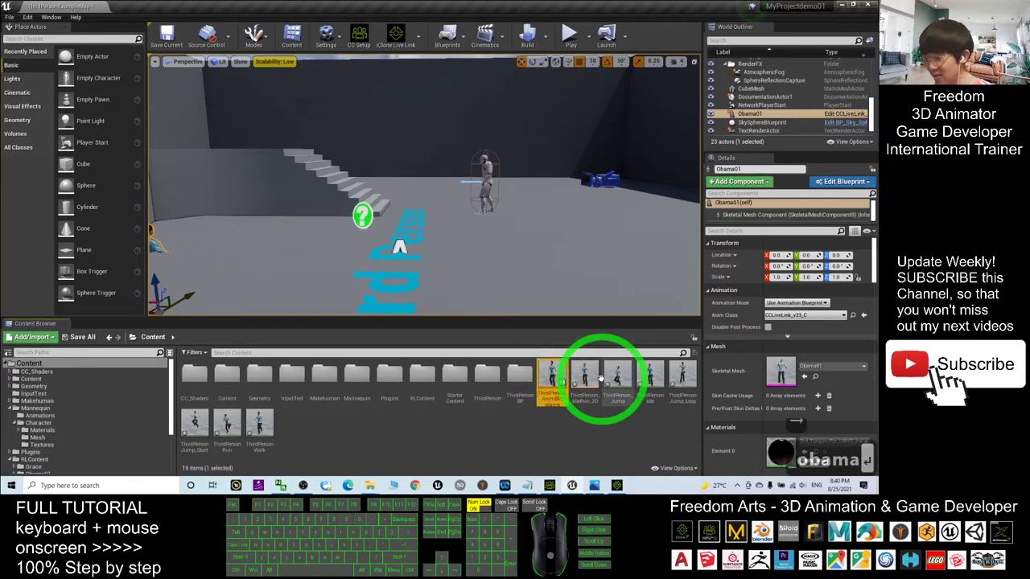
pyautogui.click(561, 404)
pyautogui.press('F2')
pyautogui.click(618, 400)
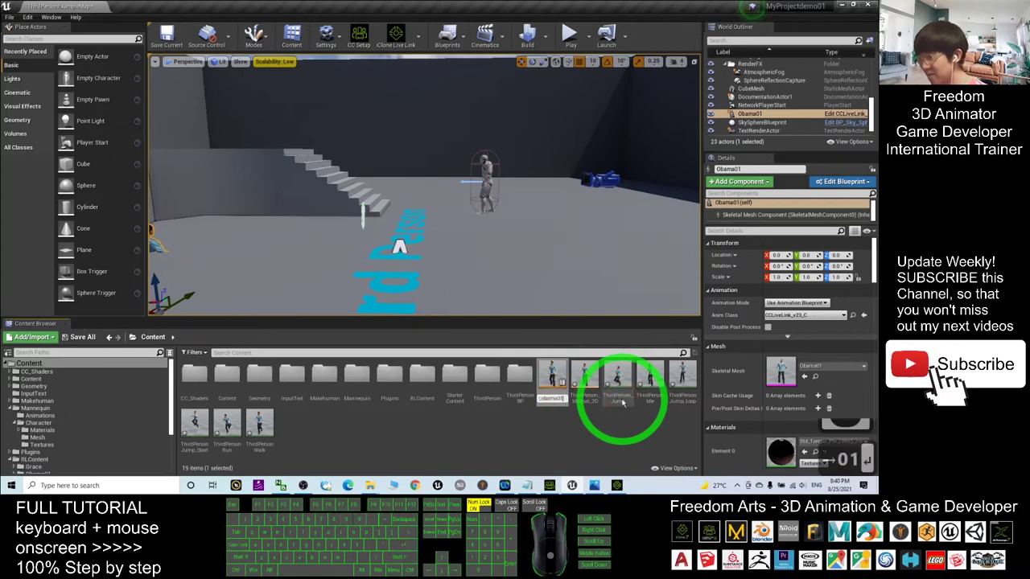
pyautogui.click(553, 378)
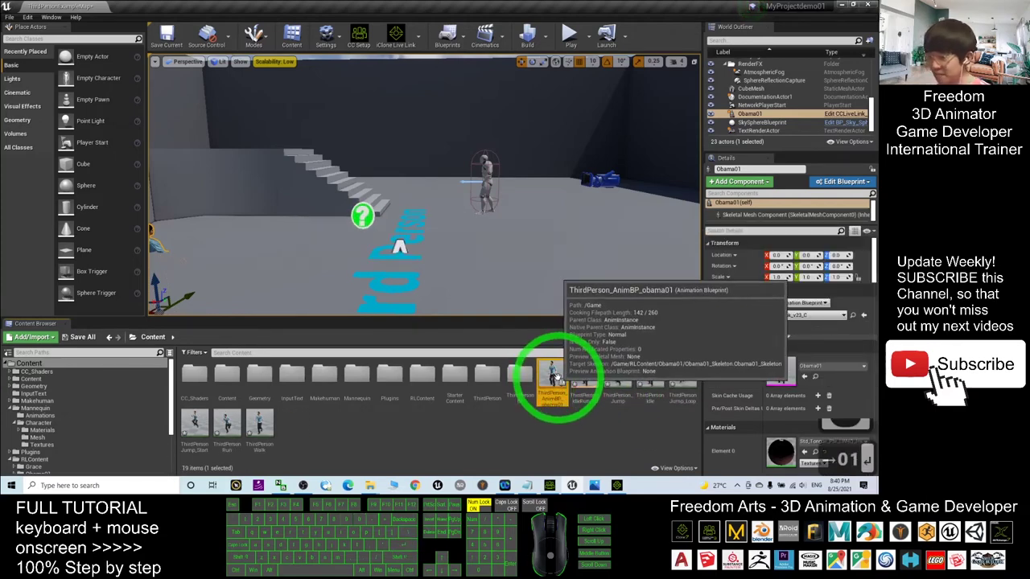
# Delete the Obama01 character and the ThirdPersonCharacter mannequin from the level
pyautogui.scroll(3, 574, 215)
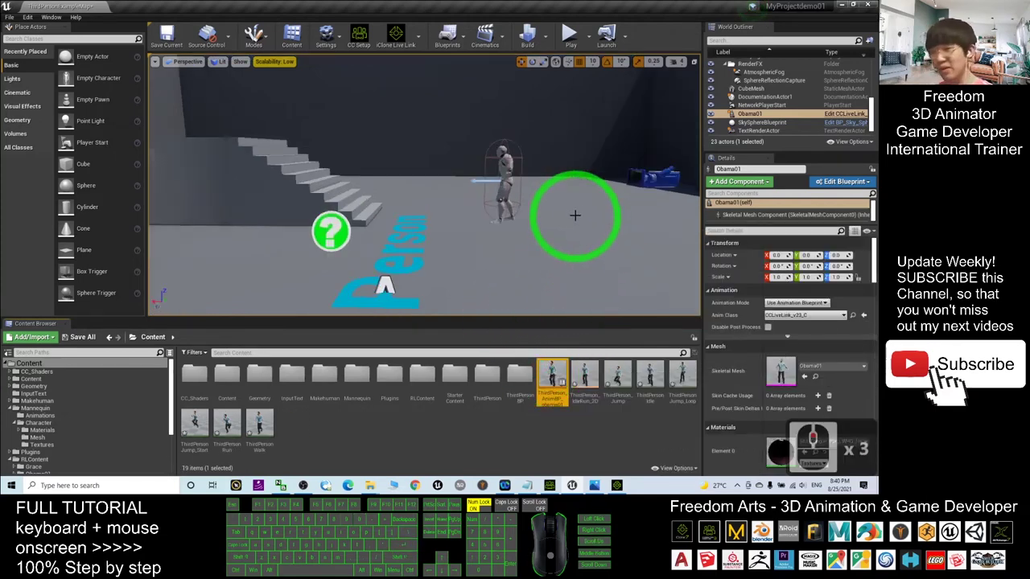
pyautogui.scroll(-1, 585, 201)
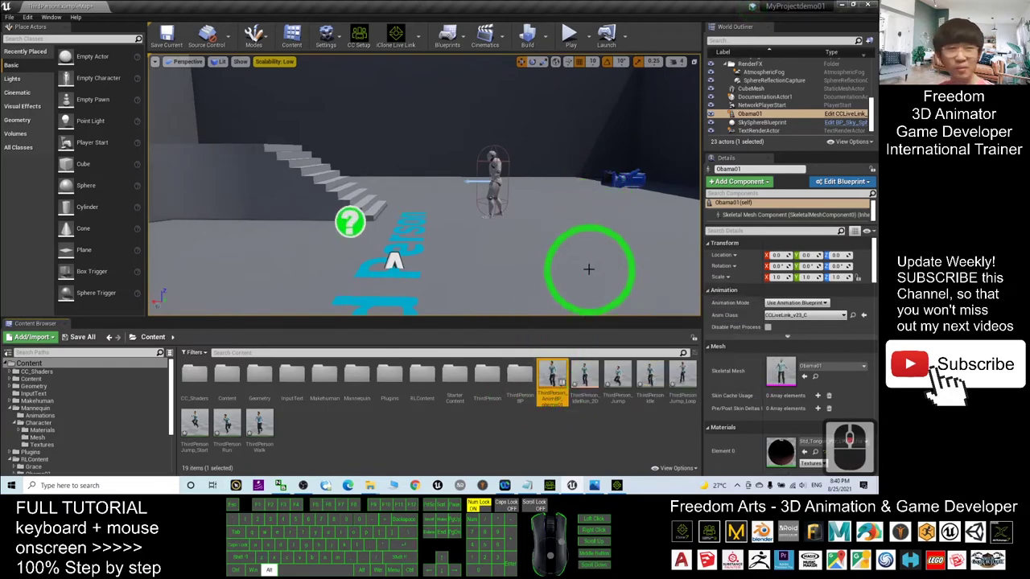
pyautogui.moveTo(587, 269); pyautogui.dragTo(276, 170)
pyautogui.click(209, 188)
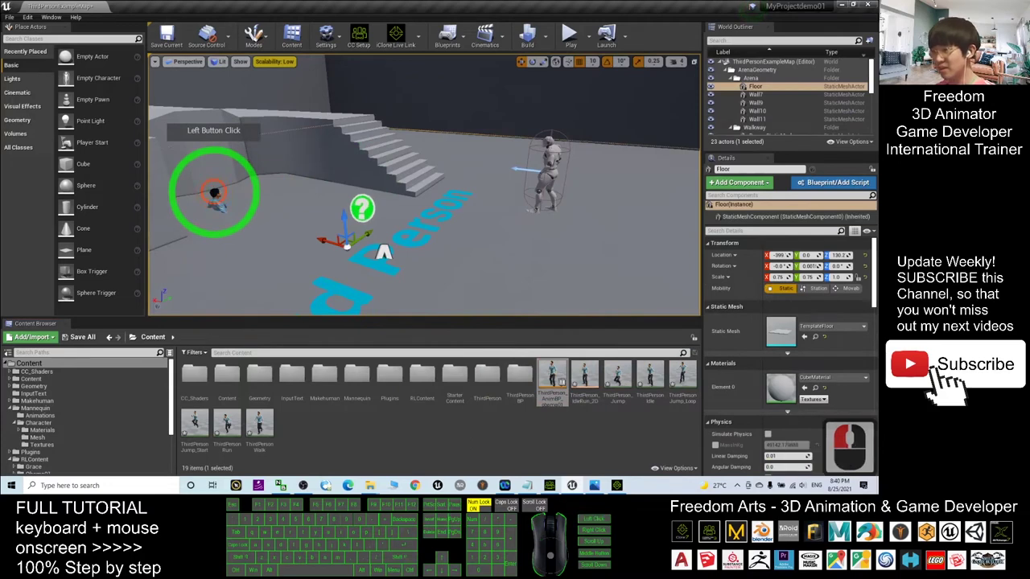
pyautogui.press('Delete')
pyautogui.click(560, 150)
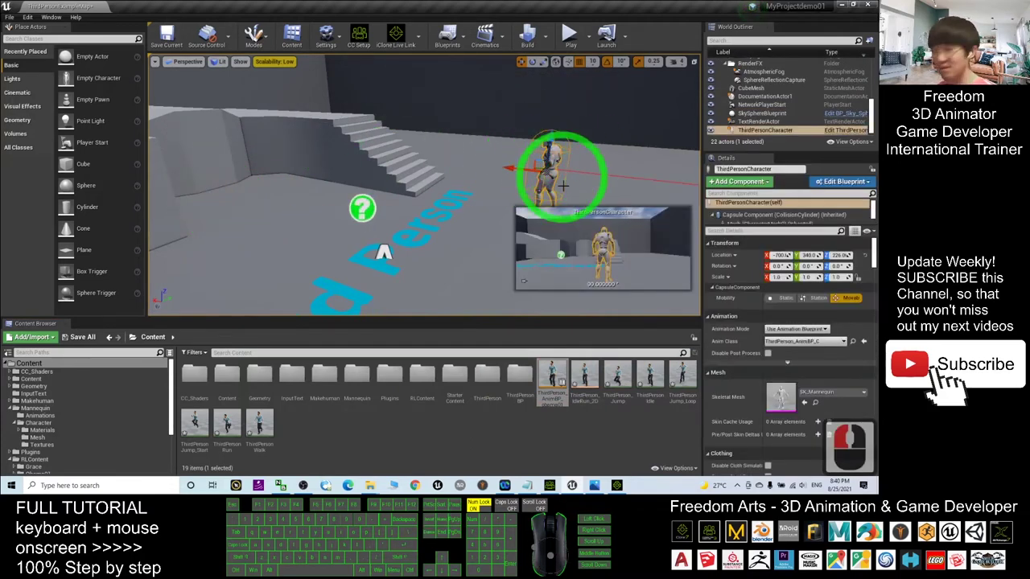
pyautogui.press('Delete')
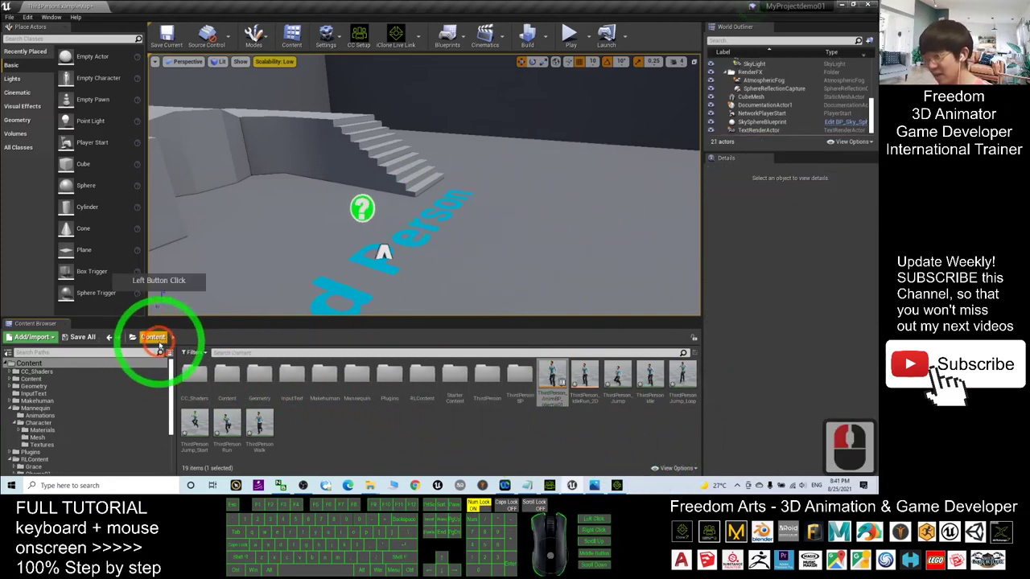
# Duplicate the ThirdPersonCharacter blueprint in ThirdPersonBP > Blueprints and name the copy ThirdPersonCharacter_obama01
pyautogui.doubleClick(520, 380)
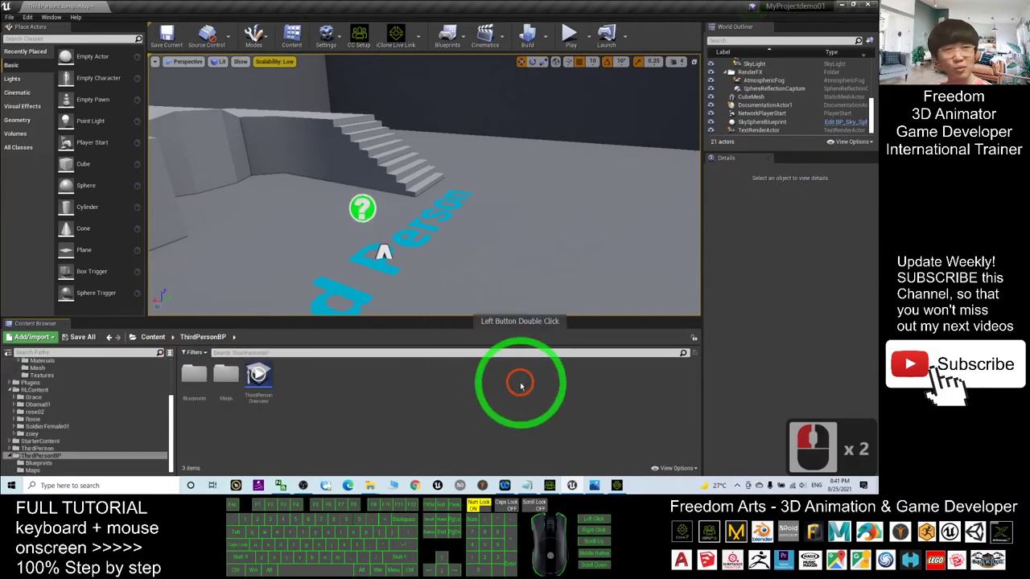
pyautogui.doubleClick(196, 371)
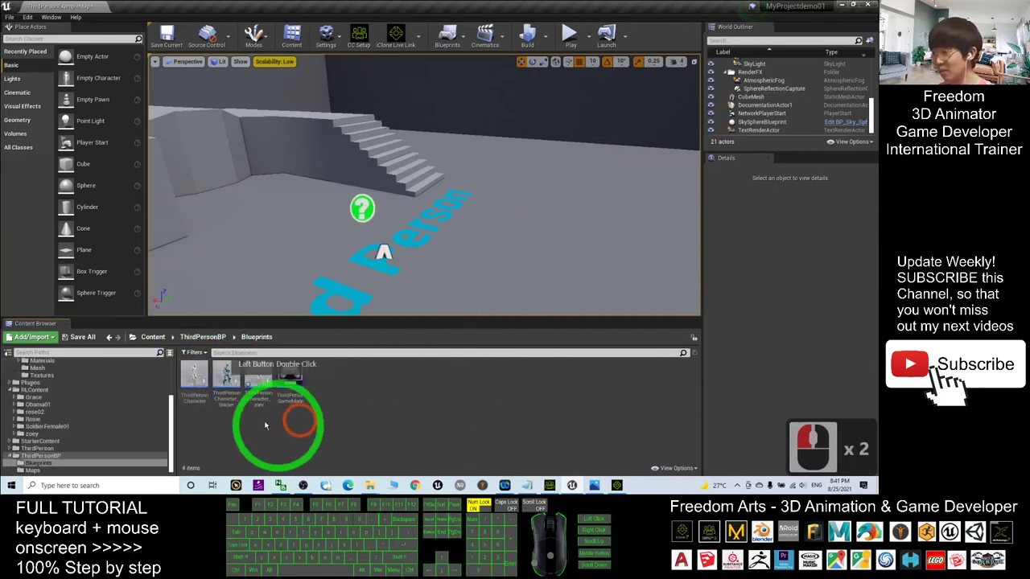
pyautogui.click(195, 392)
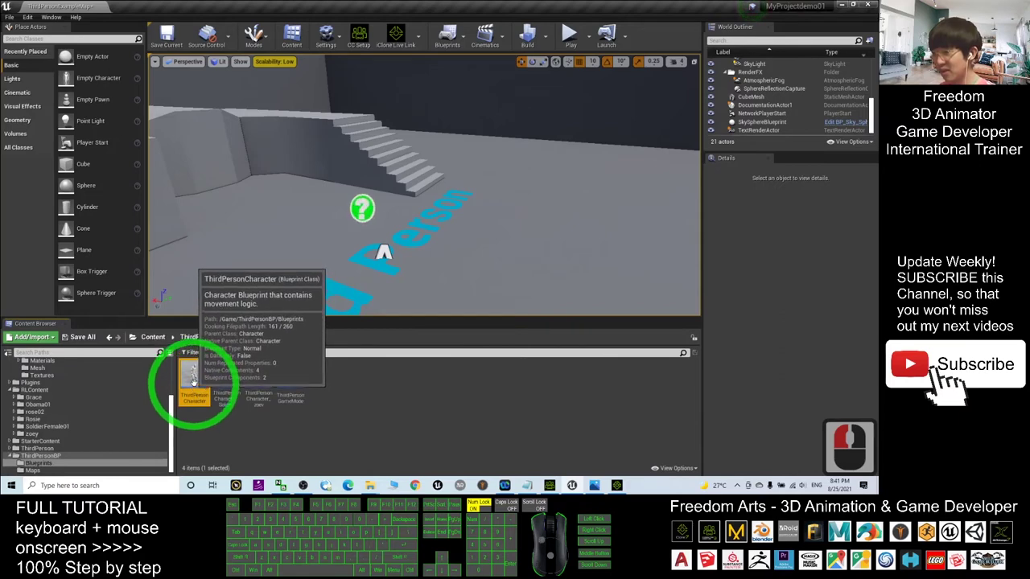
pyautogui.rightClick(190, 377)
pyautogui.click(220, 194)
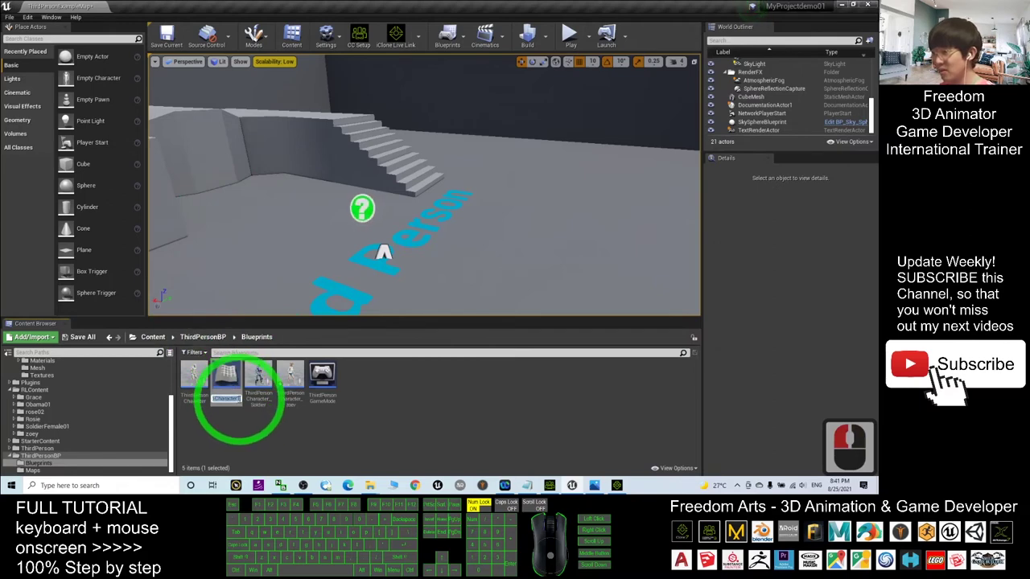
pyautogui.moveTo(240, 399); pyautogui.dragTo(353, 417)
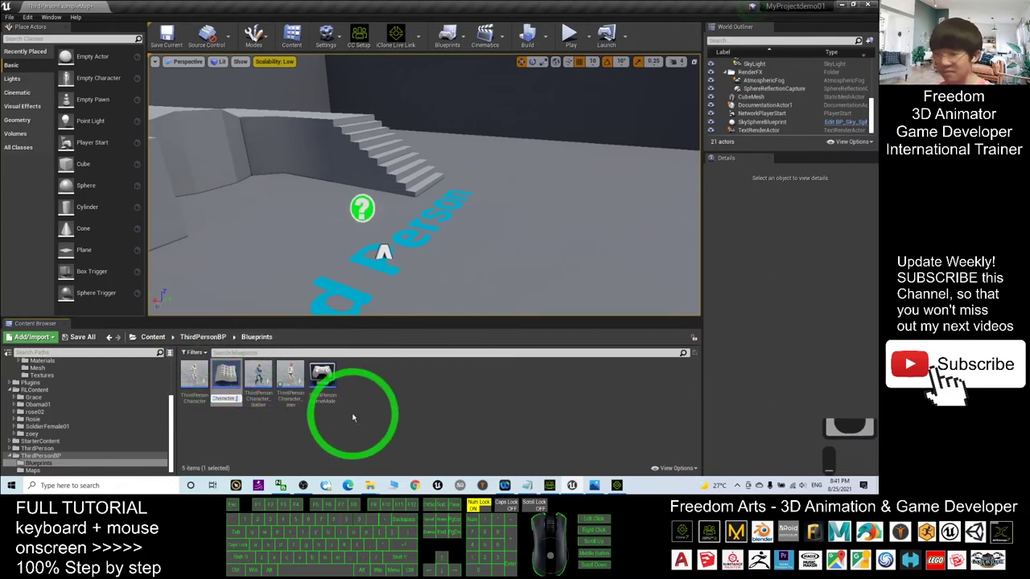
pyautogui.press('Return')
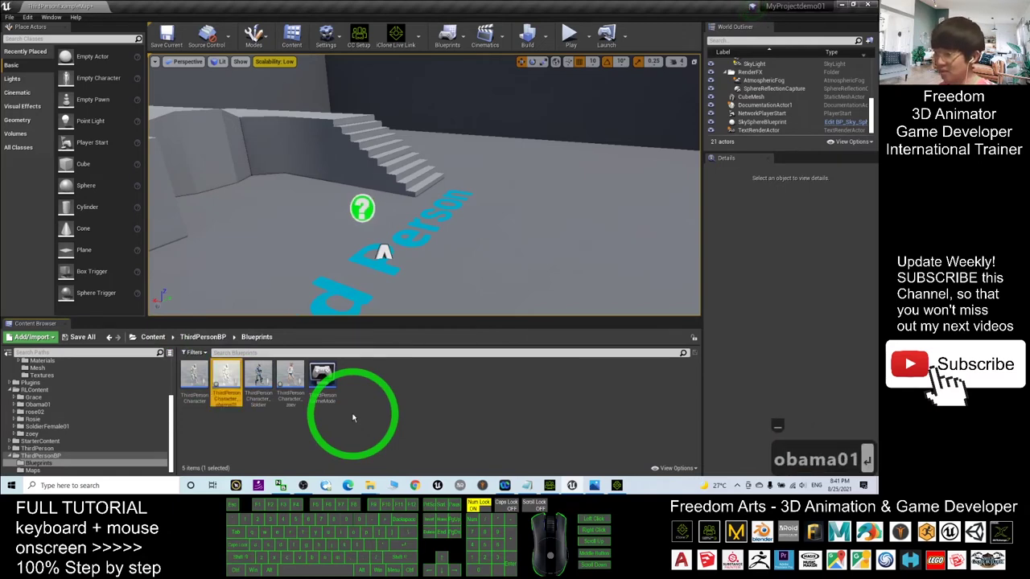
# Open the ThirdPersonCharacter_obama01 blueprint and set its Mesh component's skeletal mesh to Obama01
pyautogui.doubleClick(229, 382)
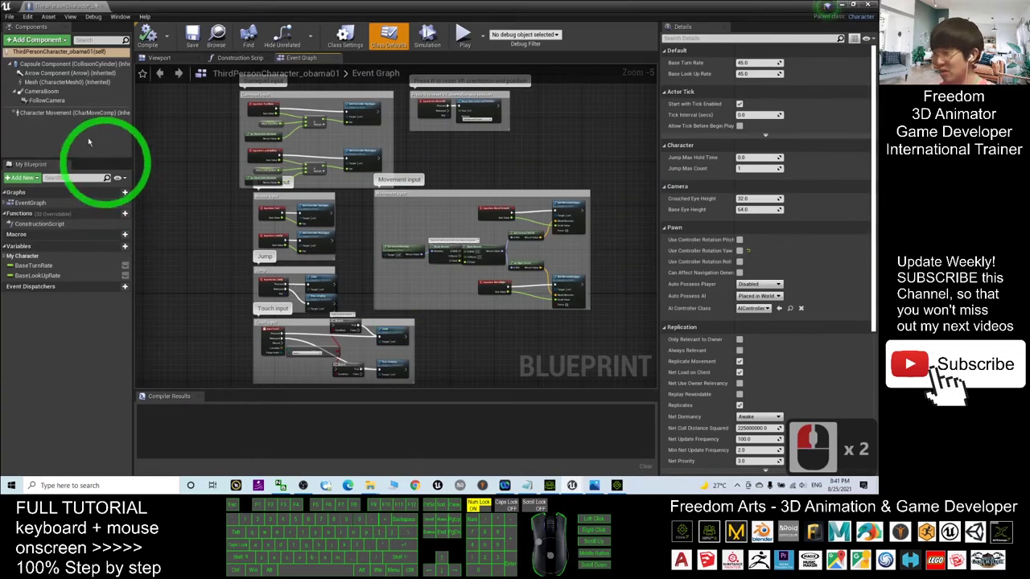
pyautogui.click(48, 81)
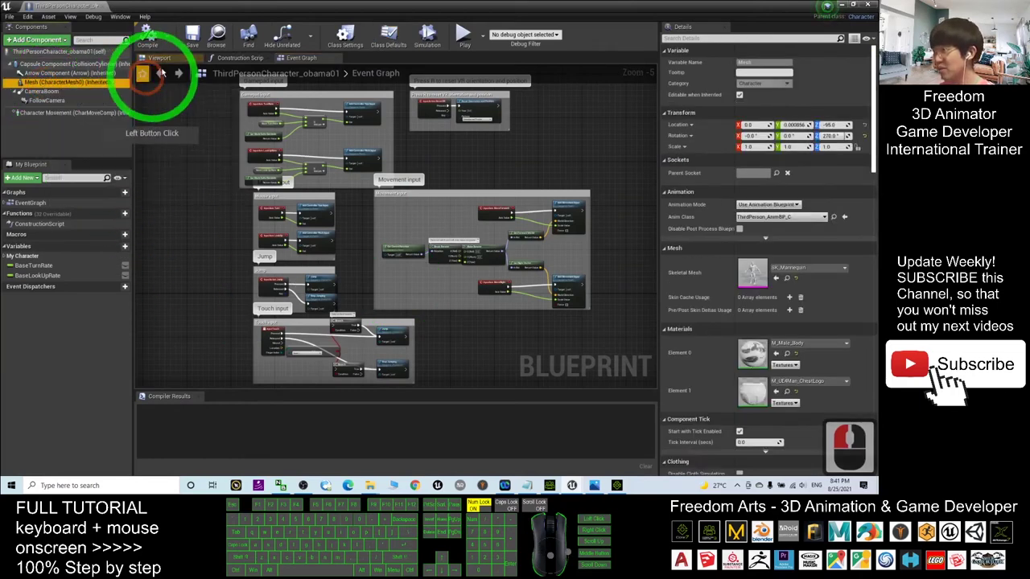
pyautogui.click(160, 58)
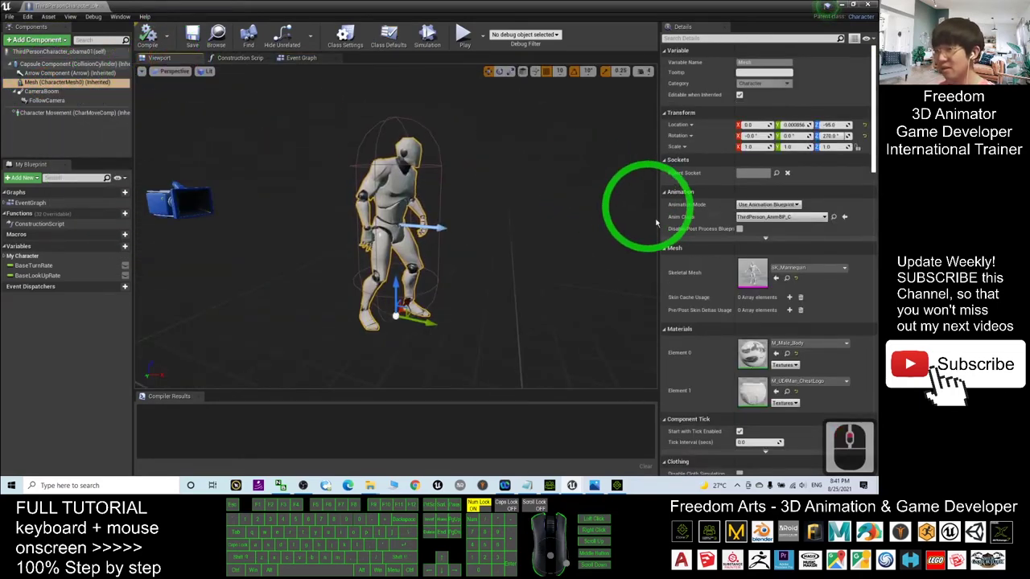
pyautogui.click(804, 268)
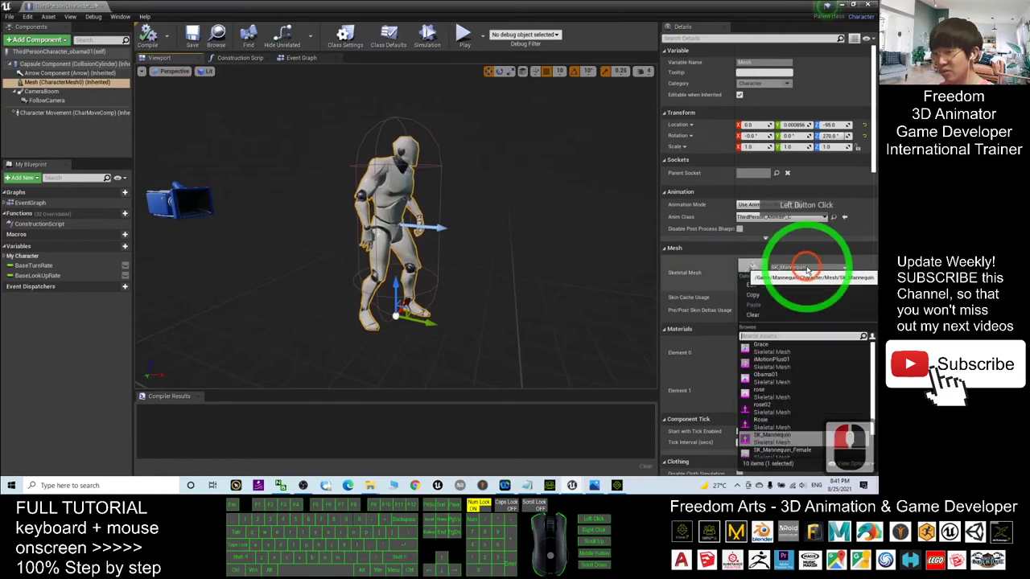
pyautogui.click(804, 377)
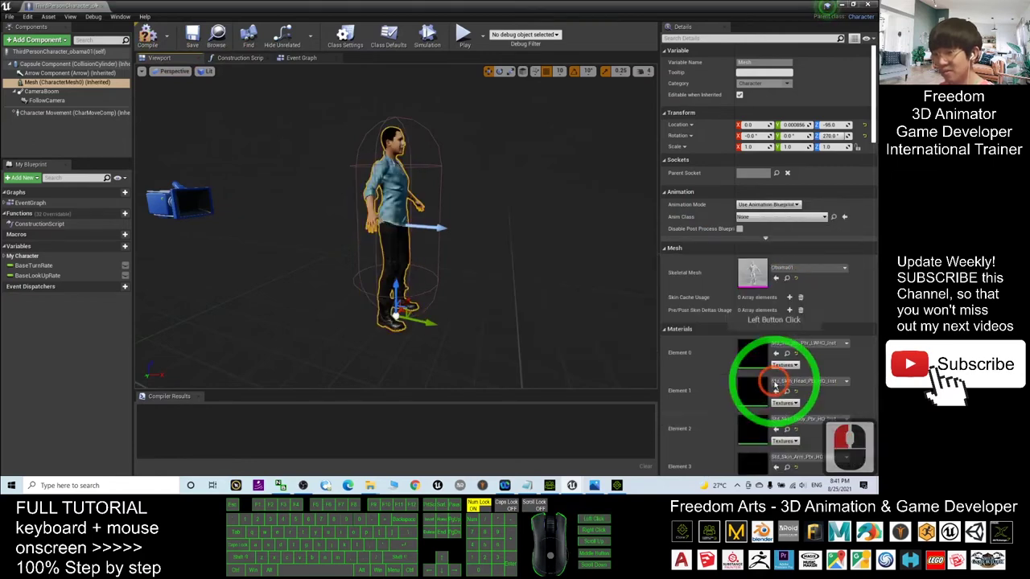
pyautogui.click(452, 217)
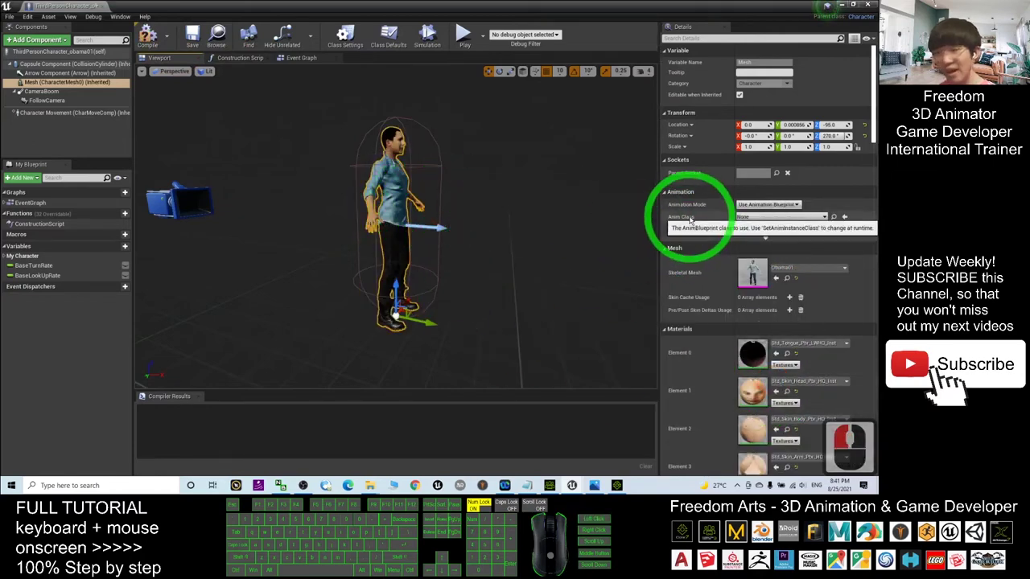
# Set the mesh's Anim Class to ThirdPerson_AnimBP_obama01, then compile and close the character blueprint
pyautogui.click(754, 219)
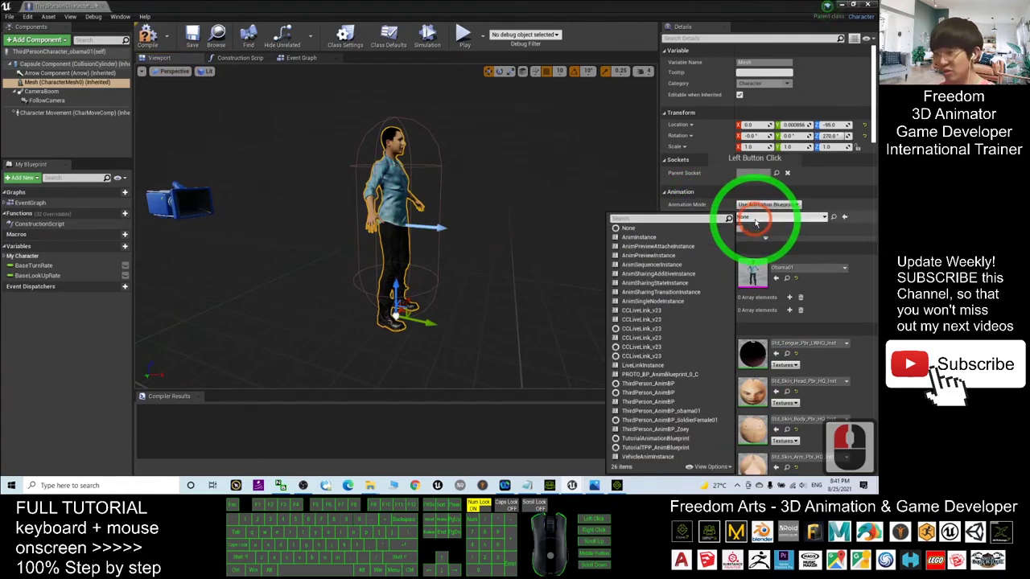
pyautogui.click(677, 414)
pyautogui.click(488, 185)
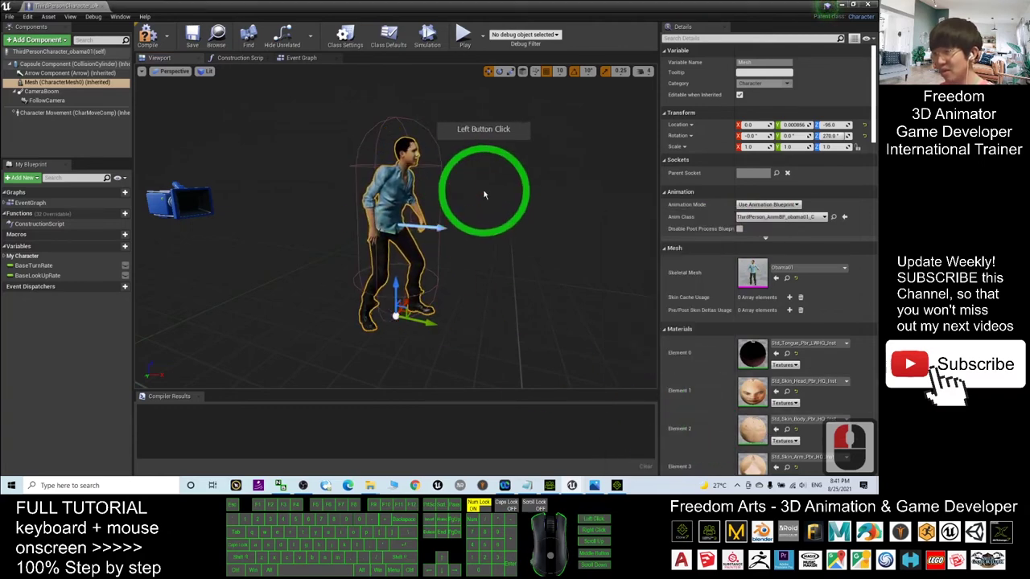
pyautogui.scroll(3, 515, 217)
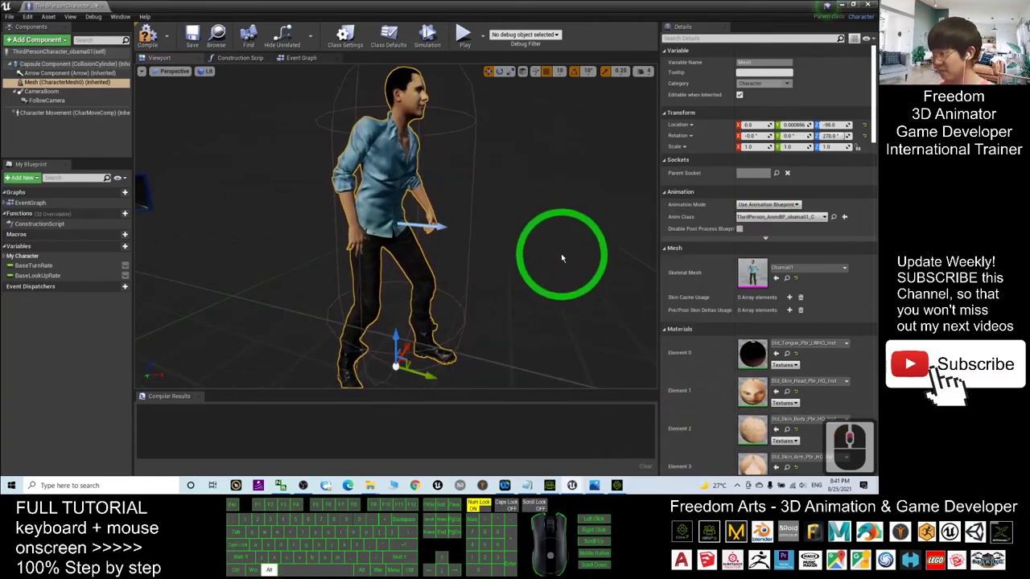
pyautogui.moveTo(561, 251); pyautogui.dragTo(623, 280)
pyautogui.click(147, 36)
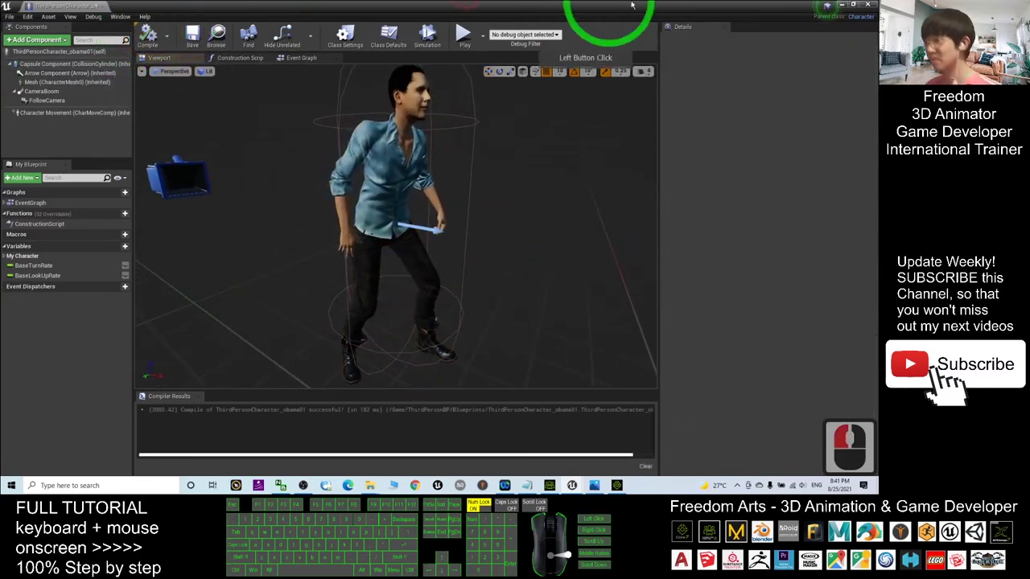
pyautogui.click(868, 5)
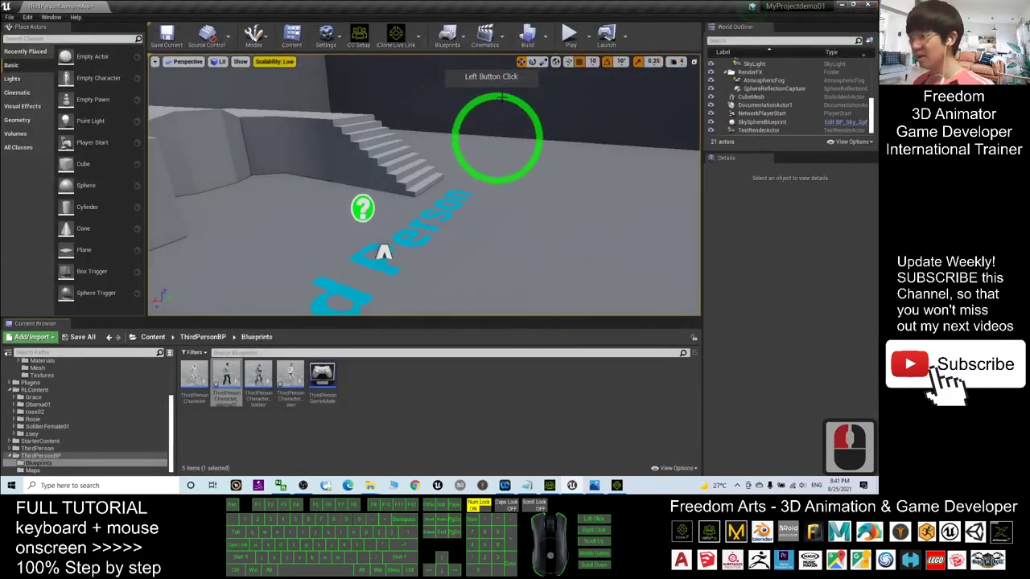
# In the project's Maps & Modes settings, set the Default Pawn Class of the selected game mode to ThirdPersonCharacter_obama01
pyautogui.scroll(3, 503, 88)
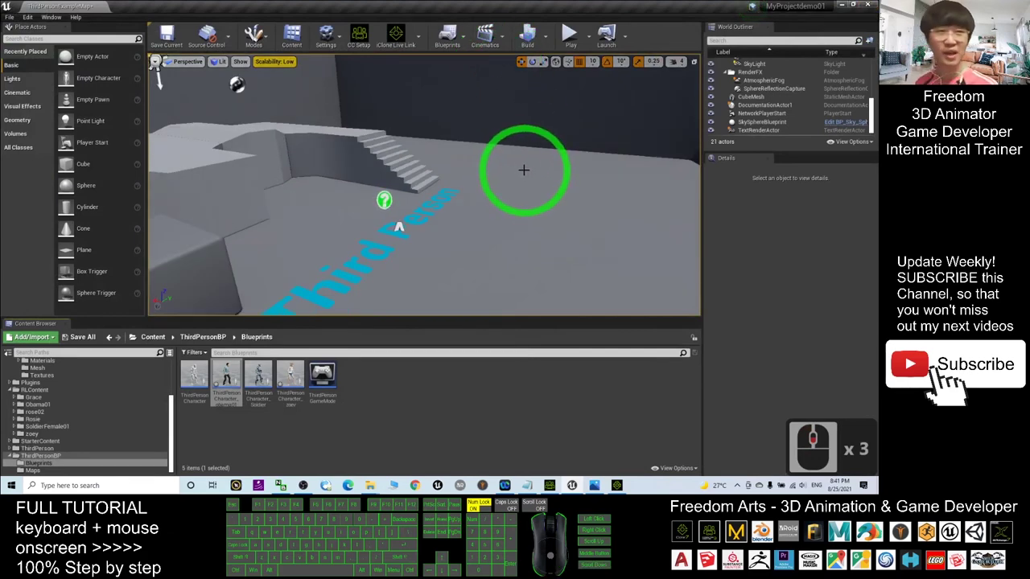
pyautogui.click(26, 17)
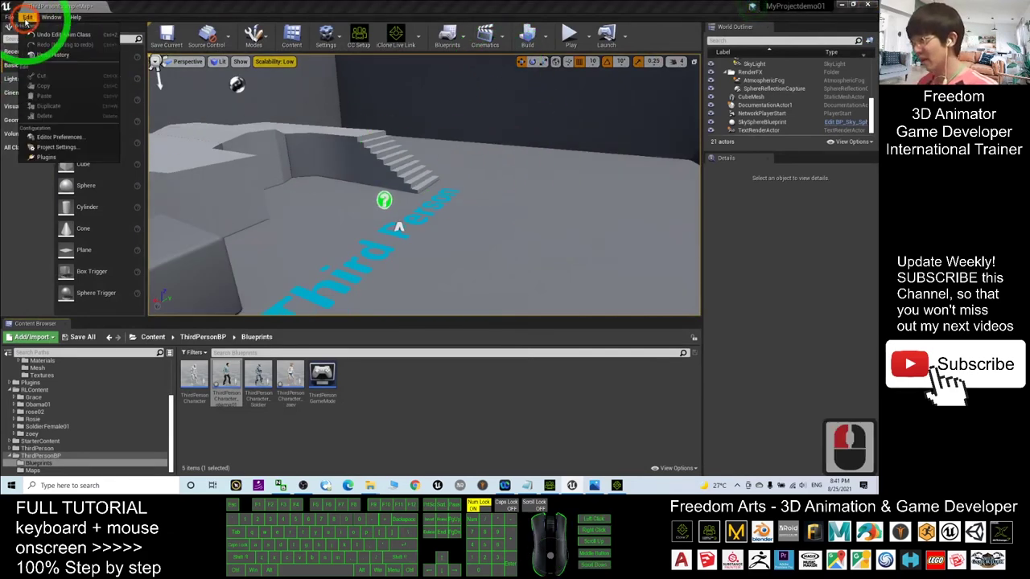
pyautogui.click(50, 147)
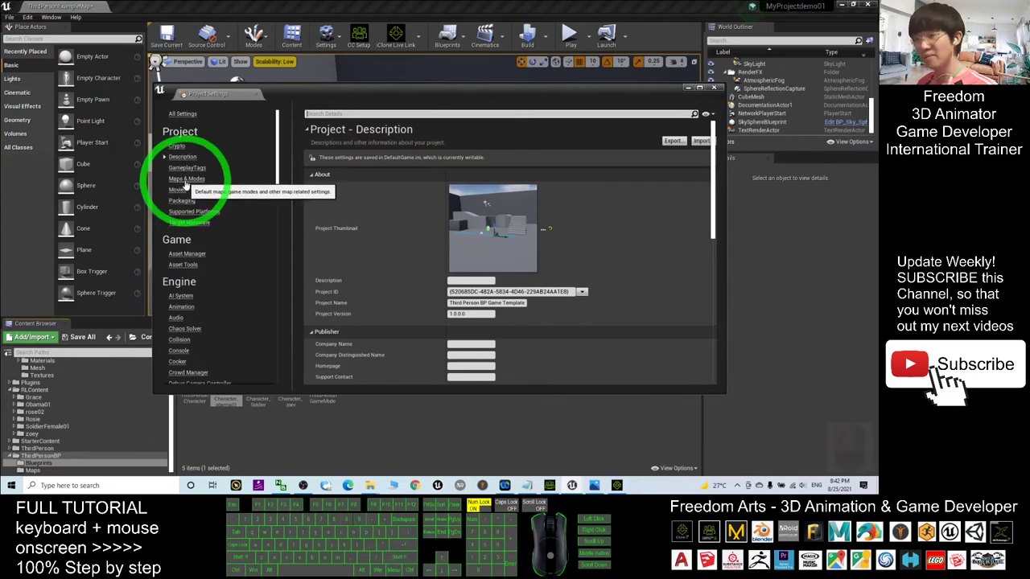
pyautogui.click(185, 179)
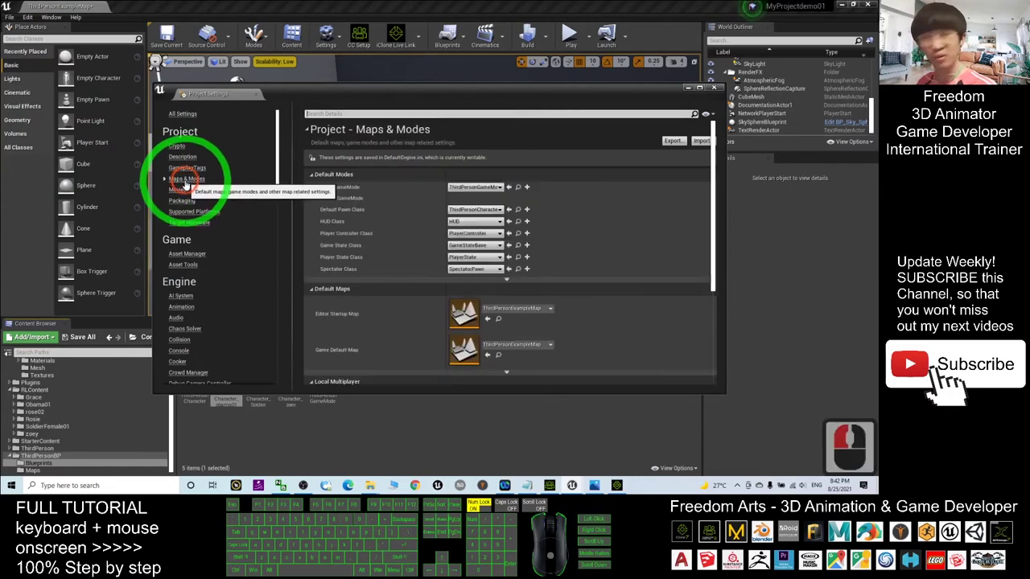
pyautogui.click(312, 200)
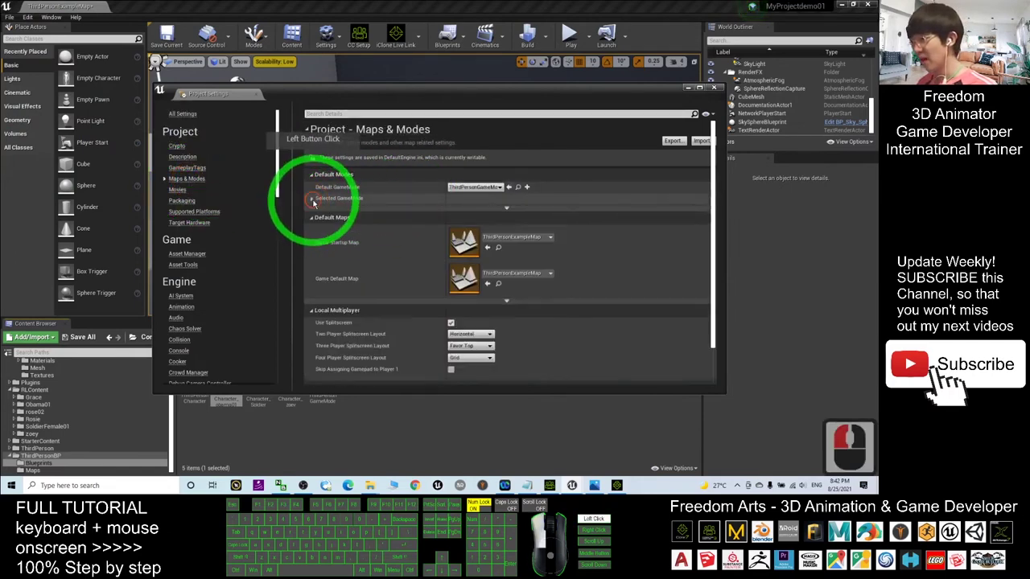
pyautogui.click(308, 198)
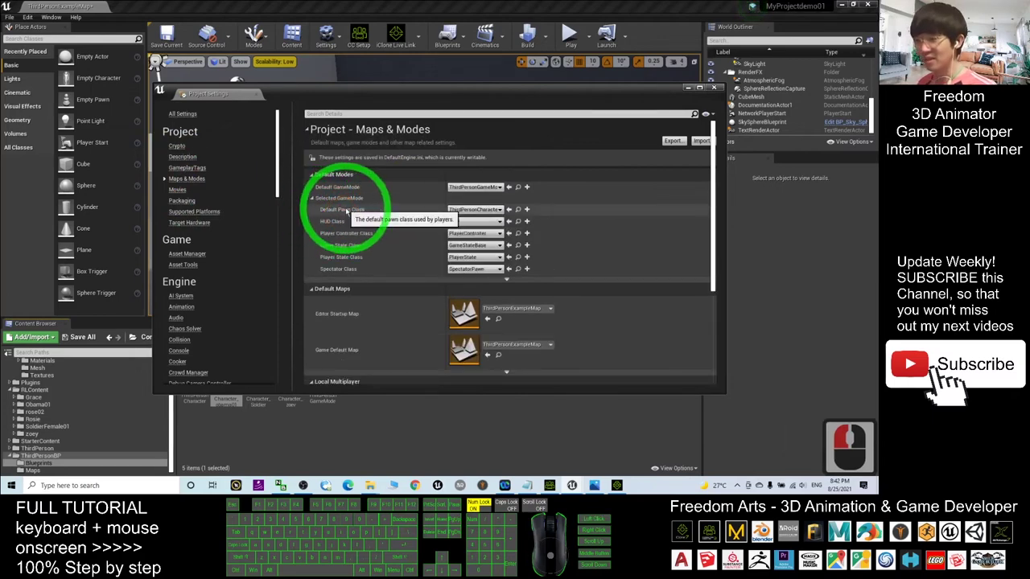
pyautogui.click(494, 210)
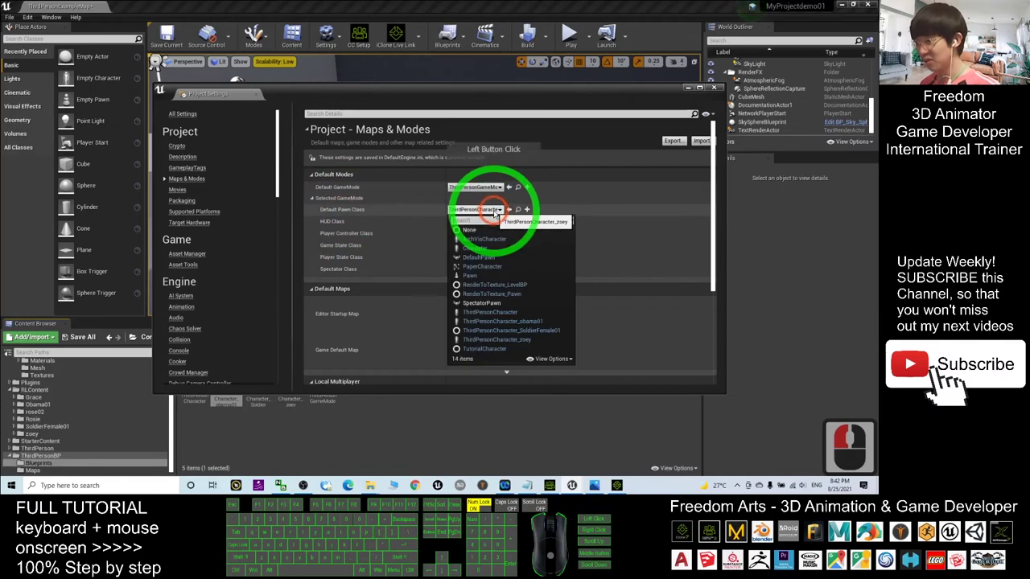
pyautogui.click(517, 322)
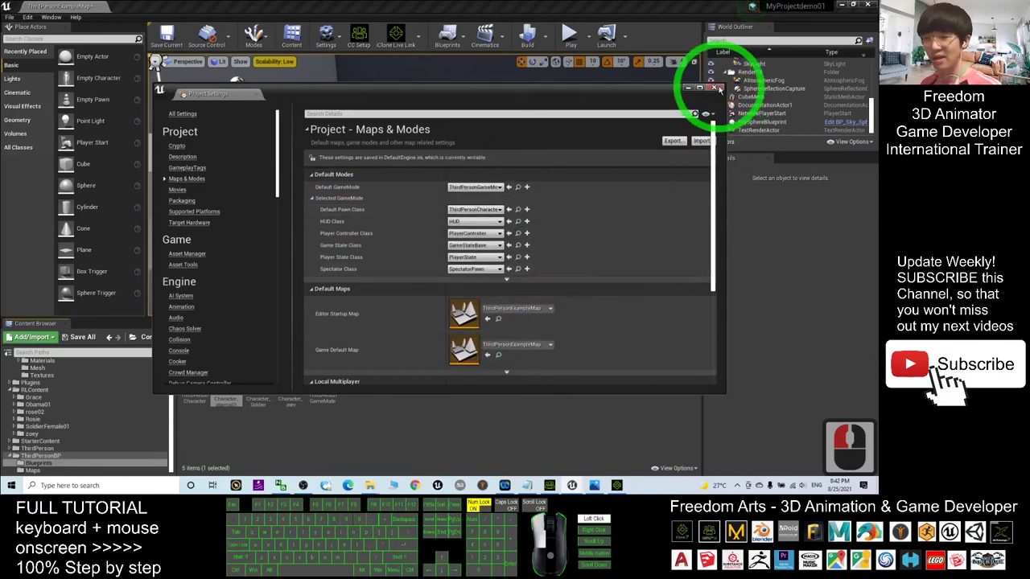
pyautogui.click(713, 87)
# Play the level and test the character by running and jumping around the stairs, ramps and platforms, then stop the session
pyautogui.click(496, 198)
pyautogui.scroll(-6, 497, 198)
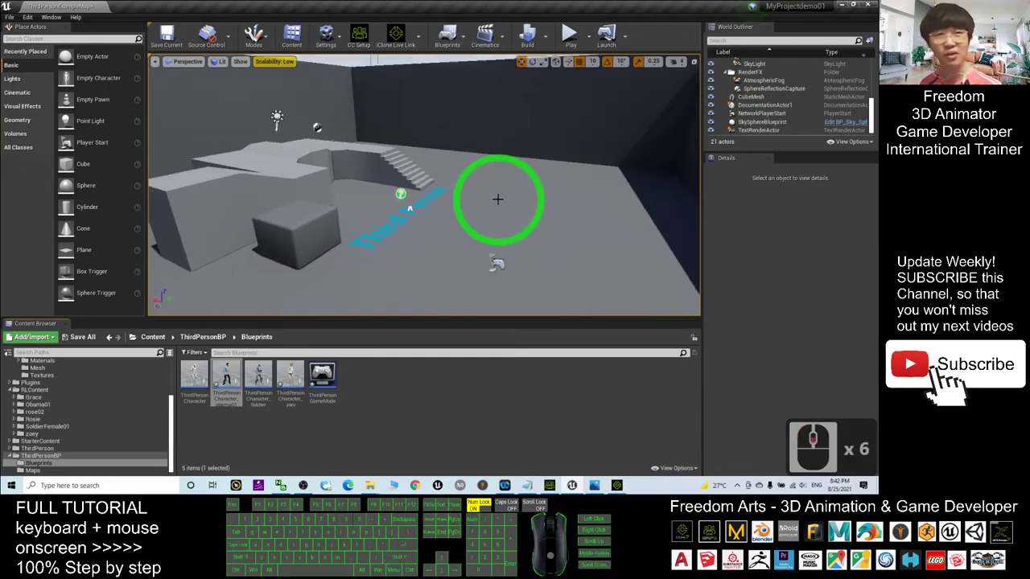
pyautogui.scroll(3, 497, 198)
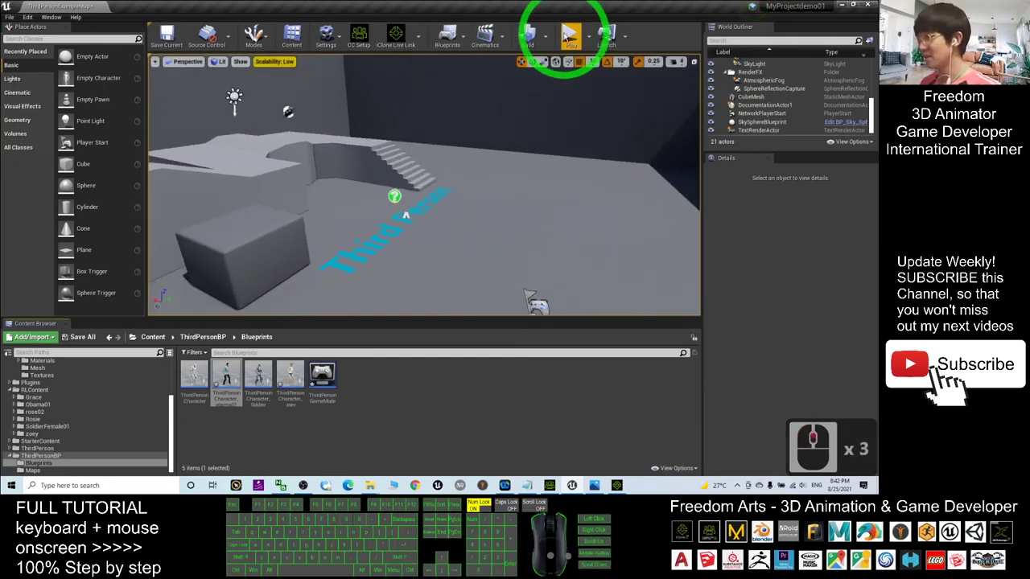
pyautogui.click(568, 38)
pyautogui.click(580, 223)
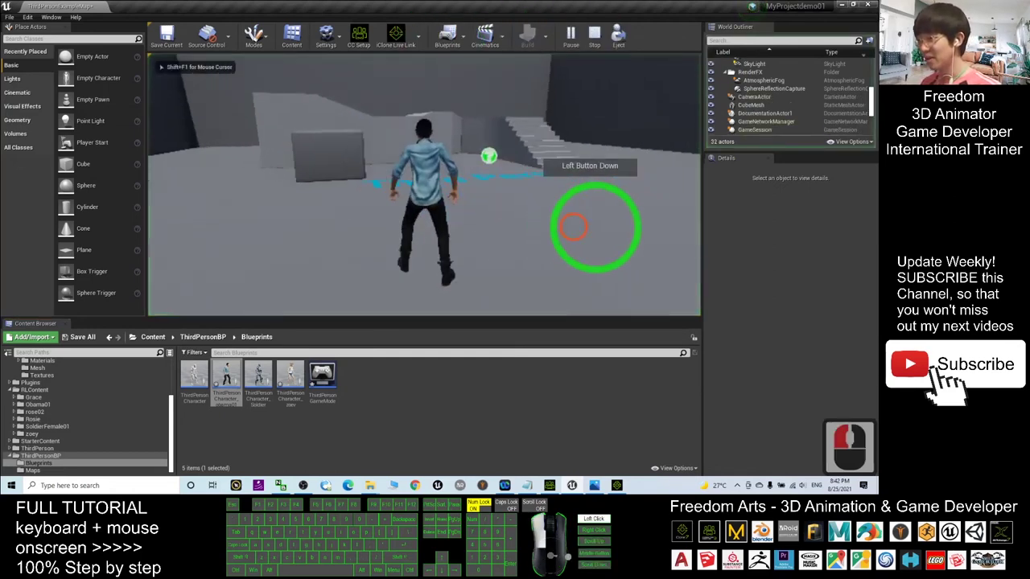
pyautogui.press('w')
pyautogui.press('d')
pyautogui.press('s')
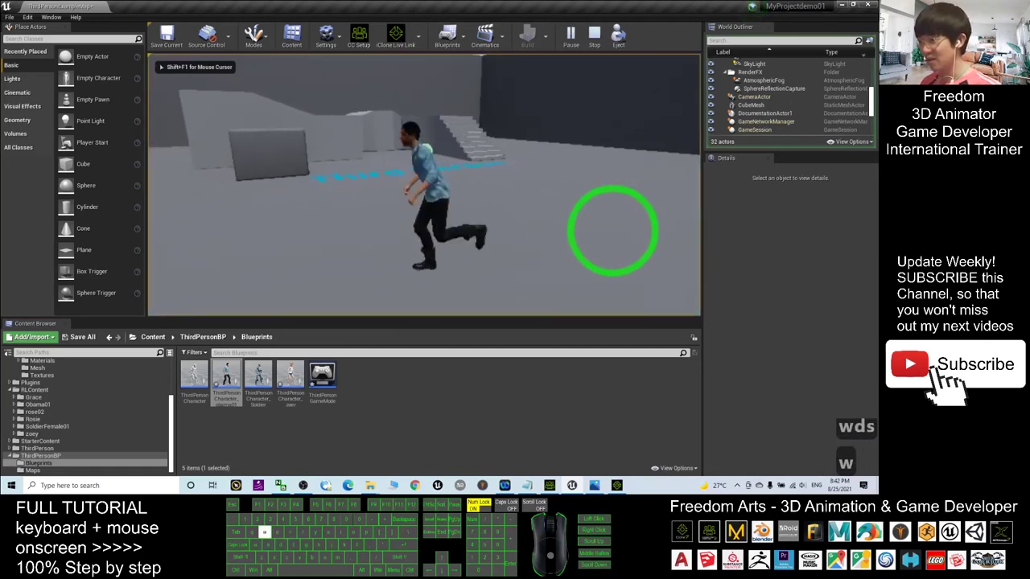
pyautogui.press('d')
pyautogui.press('d')
pyautogui.press('space')
pyautogui.press('a')
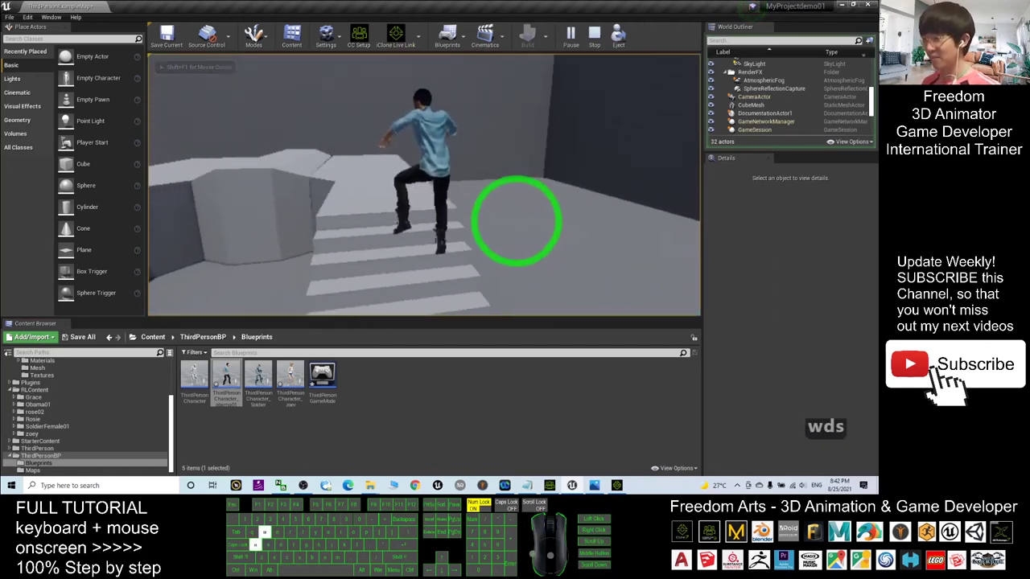
pyautogui.press('a')
pyautogui.press('a')
pyautogui.press('a')
pyautogui.press('a')
pyautogui.press('a')
pyautogui.press('a')
pyautogui.press('a')
pyautogui.press('s')
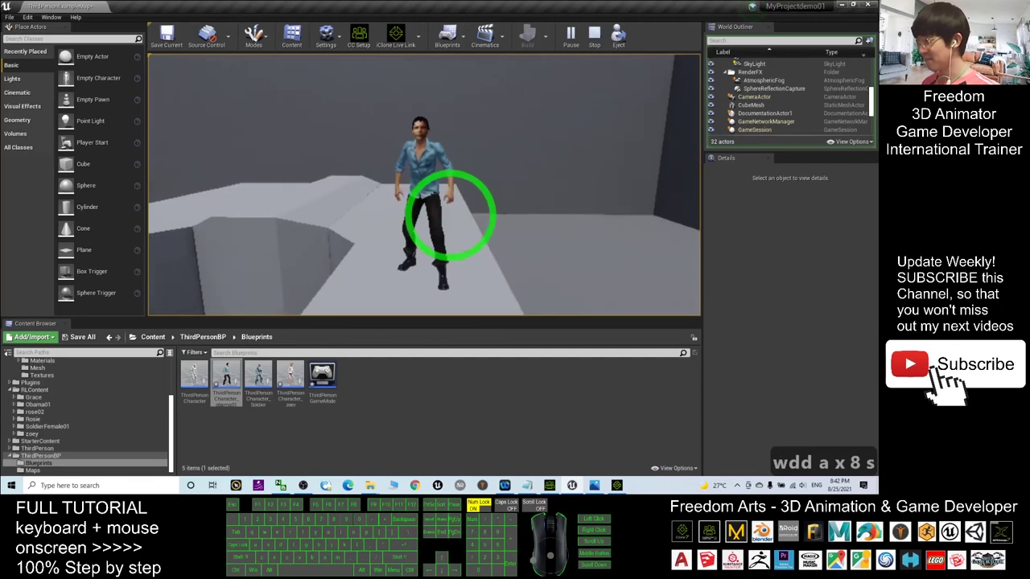
pyautogui.press('w')
pyautogui.press('a')
pyautogui.press('a')
pyautogui.press('a')
pyautogui.press('a')
pyautogui.press('a')
pyautogui.press('a')
pyautogui.press('a')
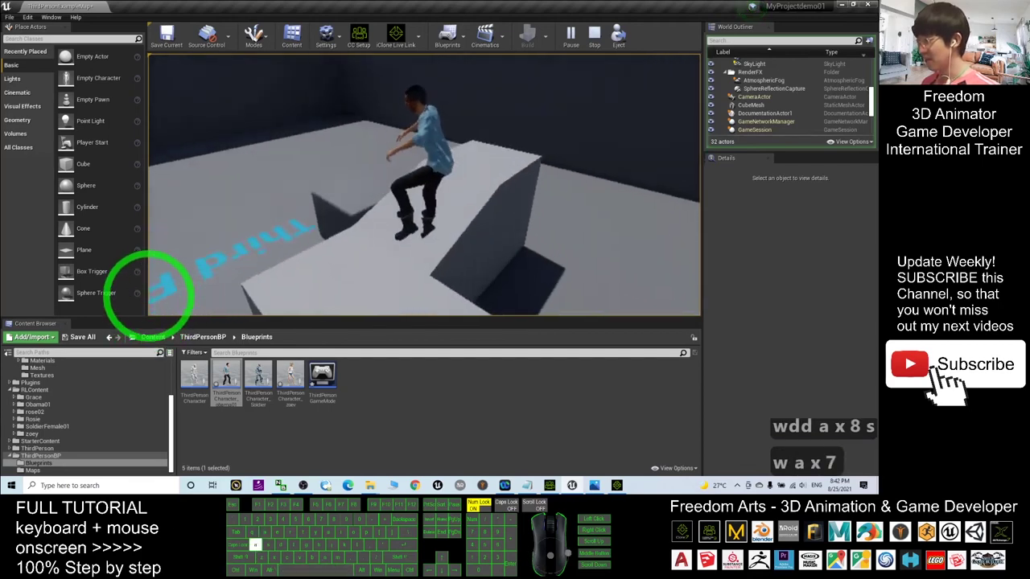
pyautogui.press('a')
pyautogui.press('a')
pyautogui.press('a')
pyautogui.press('a')
pyautogui.press('a')
pyautogui.press('a')
pyautogui.press('a')
pyautogui.press('a')
pyautogui.press('a')
pyautogui.press('a')
pyautogui.press('a')
pyautogui.press('a')
pyautogui.press('a')
pyautogui.press('a')
pyautogui.press('w')
pyautogui.press('a')
pyautogui.press('d')
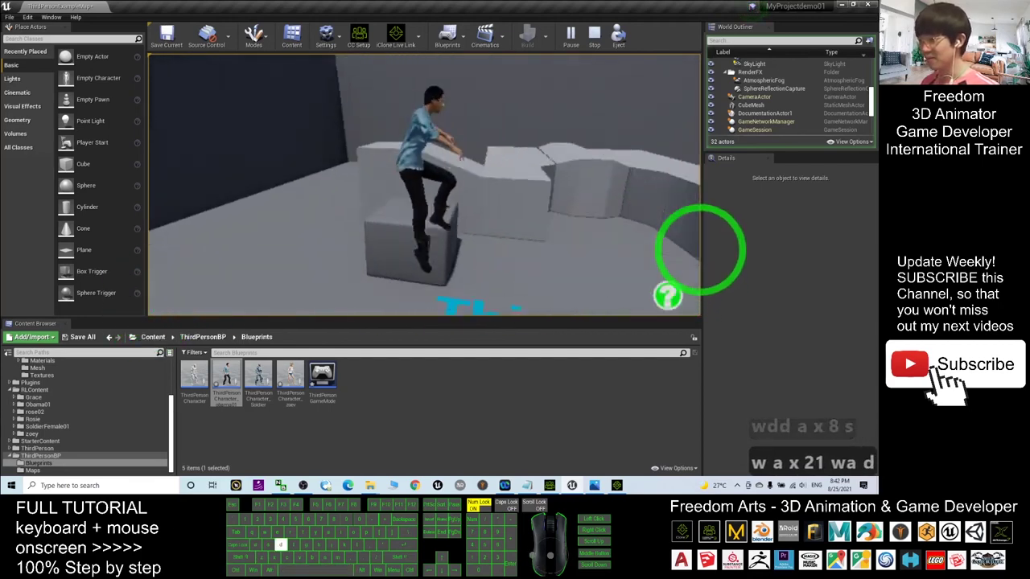
pyautogui.press('d')
pyautogui.press('d')
pyautogui.press('d')
pyautogui.press('d')
pyautogui.press('d')
pyautogui.press('d')
pyautogui.press('d')
pyautogui.press('d')
pyautogui.press('d')
pyautogui.press('d')
pyautogui.press('d')
pyautogui.press('d')
pyautogui.press('d')
pyautogui.press('d')
pyautogui.press('w')
pyautogui.press('w')
pyautogui.press('w')
pyautogui.press('w')
pyautogui.press('w')
pyautogui.press('w')
pyautogui.press('w')
pyautogui.press('w')
pyautogui.press('a')
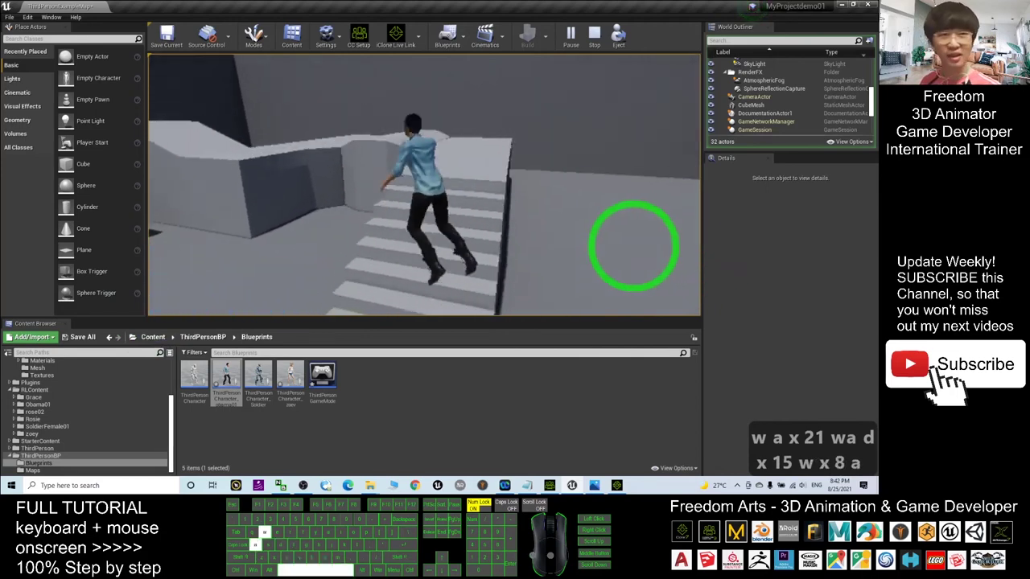
pyautogui.press('w')
pyautogui.press('s')
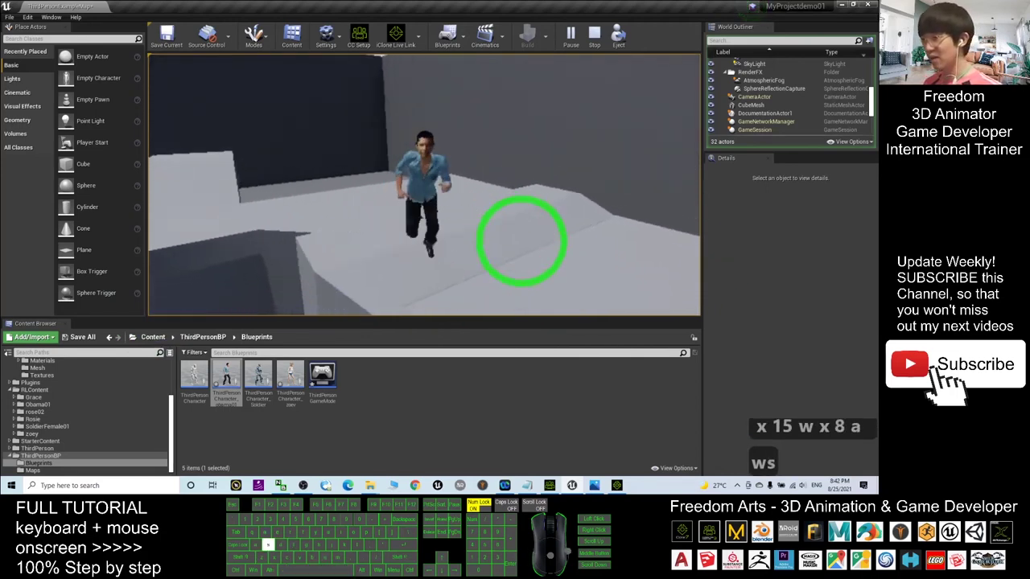
pyautogui.press('s')
pyautogui.press('s')
pyautogui.press('s')
pyautogui.press('s')
pyautogui.press('s')
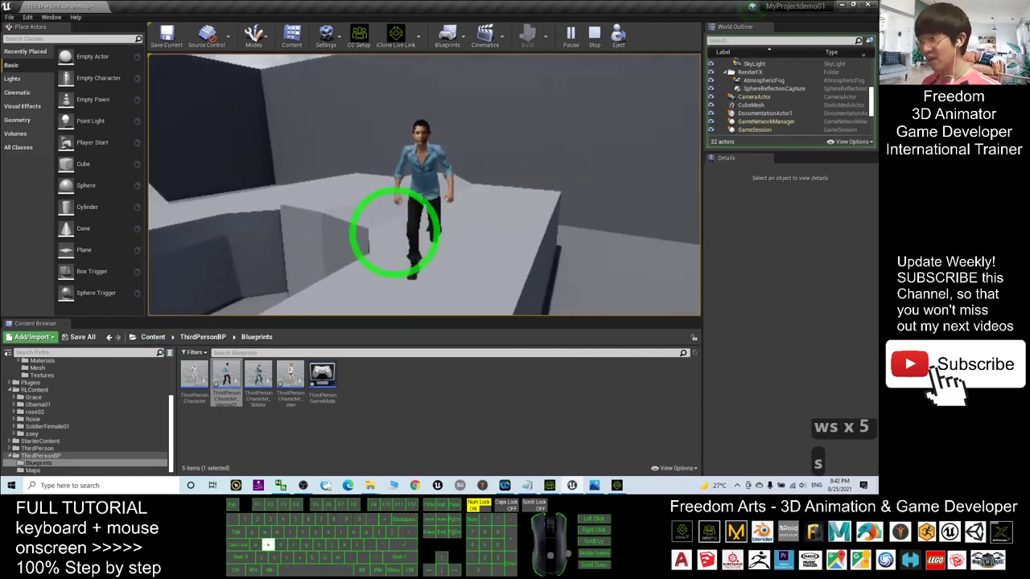
pyautogui.press('Escape')
pyautogui.click(596, 485)
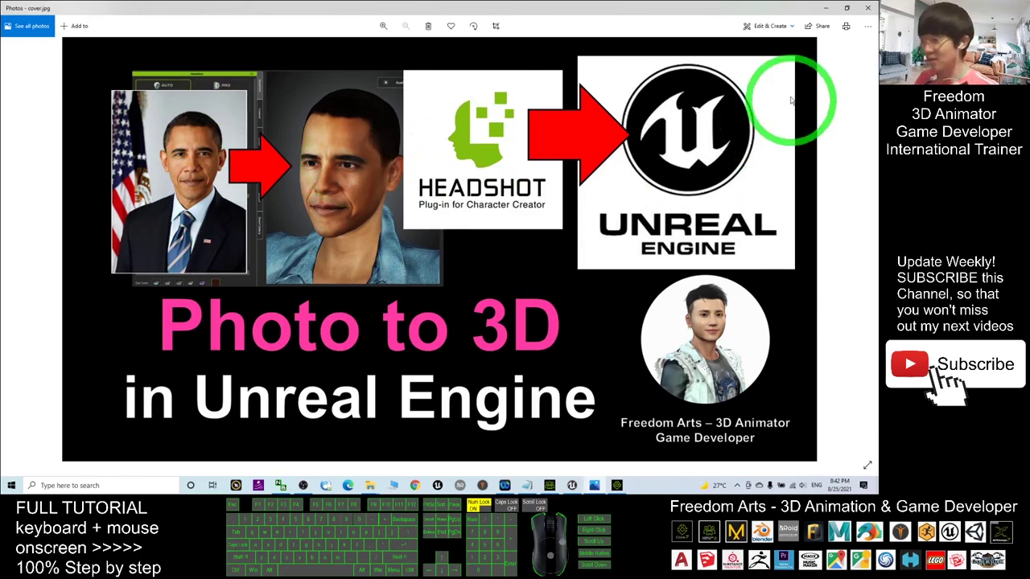
pyautogui.click(830, 8)
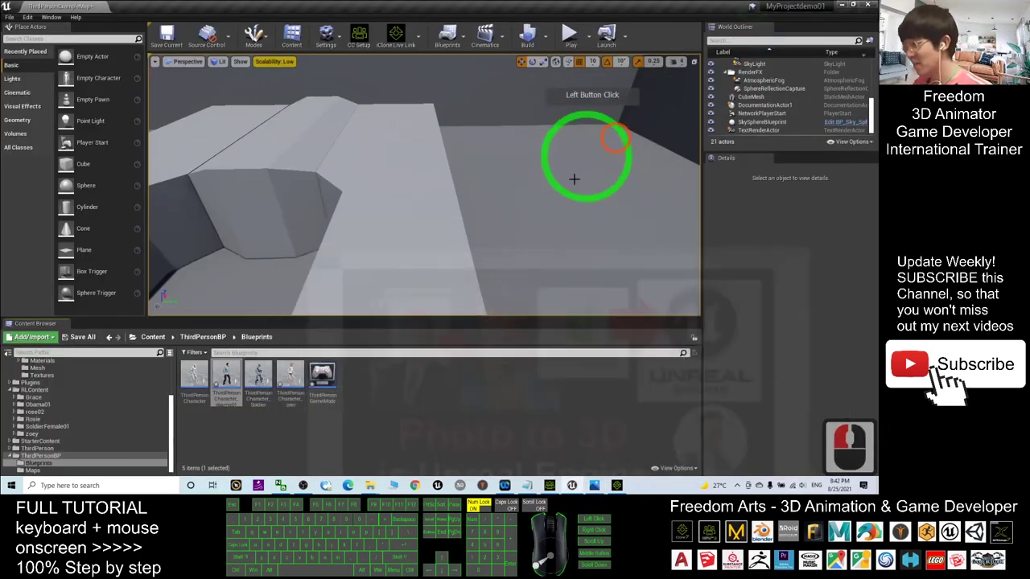
# Place two instances of ThirdPersonCharacter_obama01 on the open floor beside the raised platform
pyautogui.click(518, 248)
pyautogui.moveTo(226, 378); pyautogui.dragTo(552, 181)
pyautogui.moveTo(228, 374); pyautogui.dragTo(632, 160)
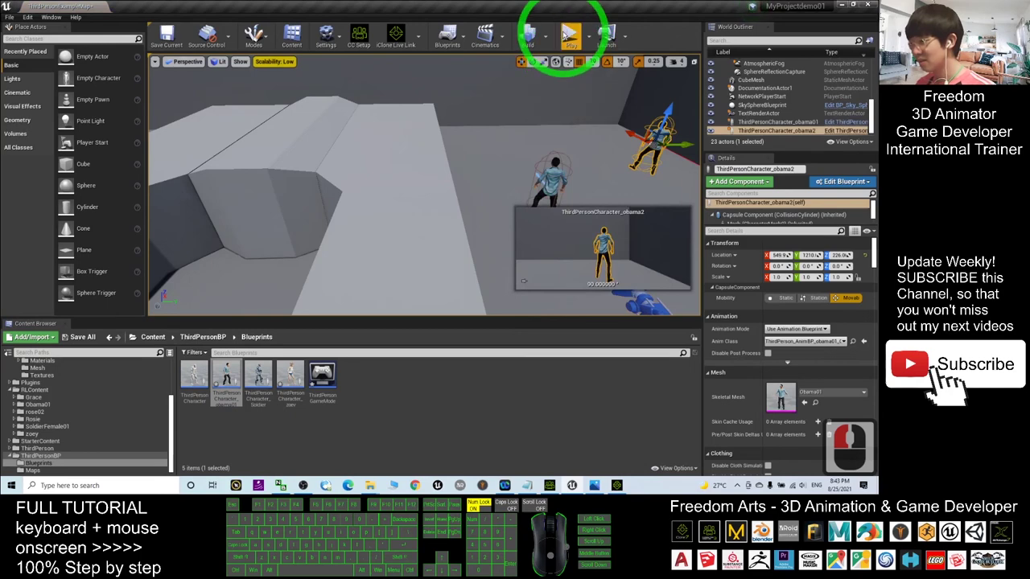
# Play the level, run the character over to the two placed copies and jump around them, then end the session
pyautogui.click(565, 33)
pyautogui.press('w')
pyautogui.press('d')
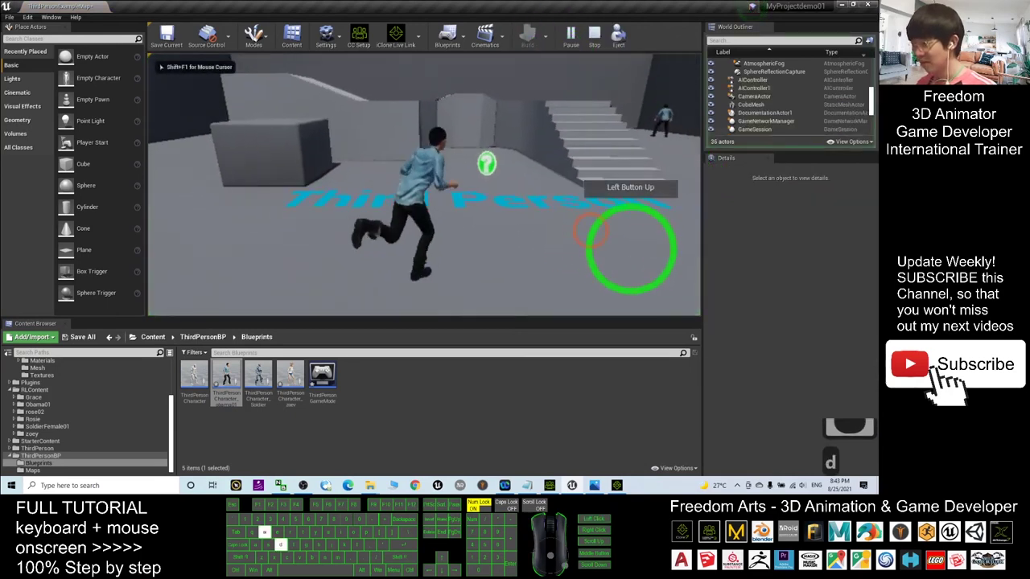
pyautogui.press('w')
pyautogui.press('d')
pyautogui.press('d')
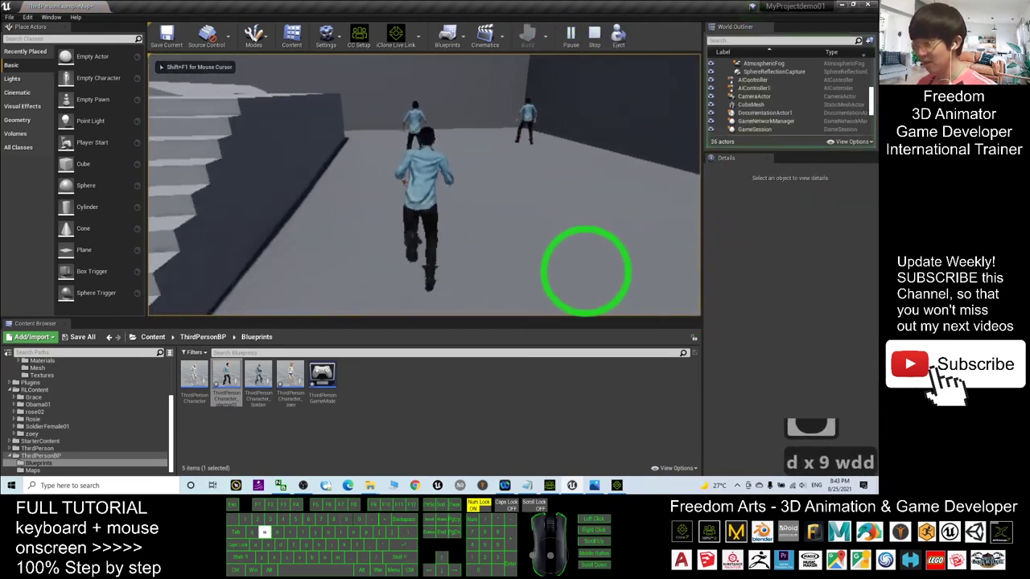
pyautogui.press('d')
pyautogui.press('d')
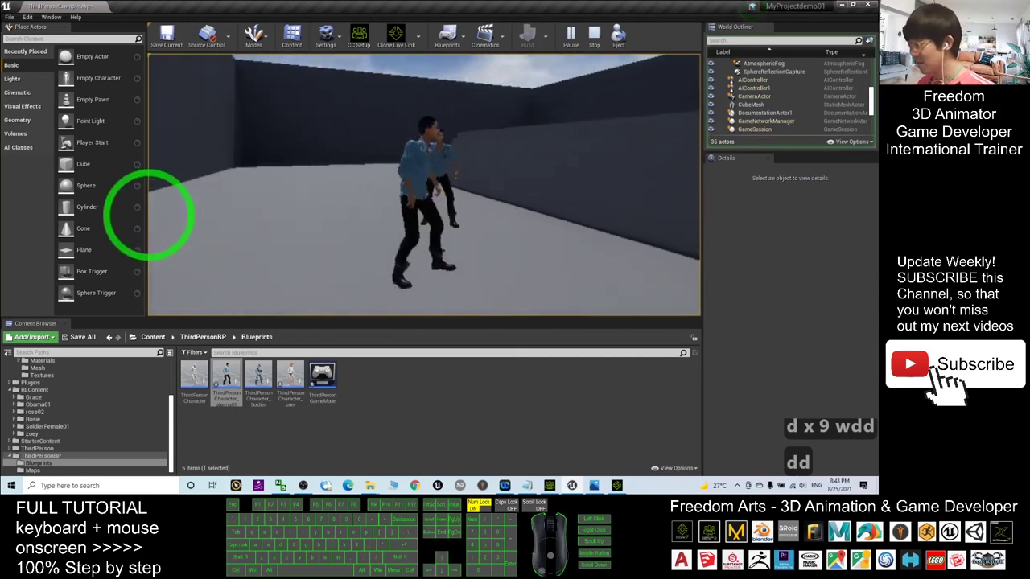
pyautogui.press('w')
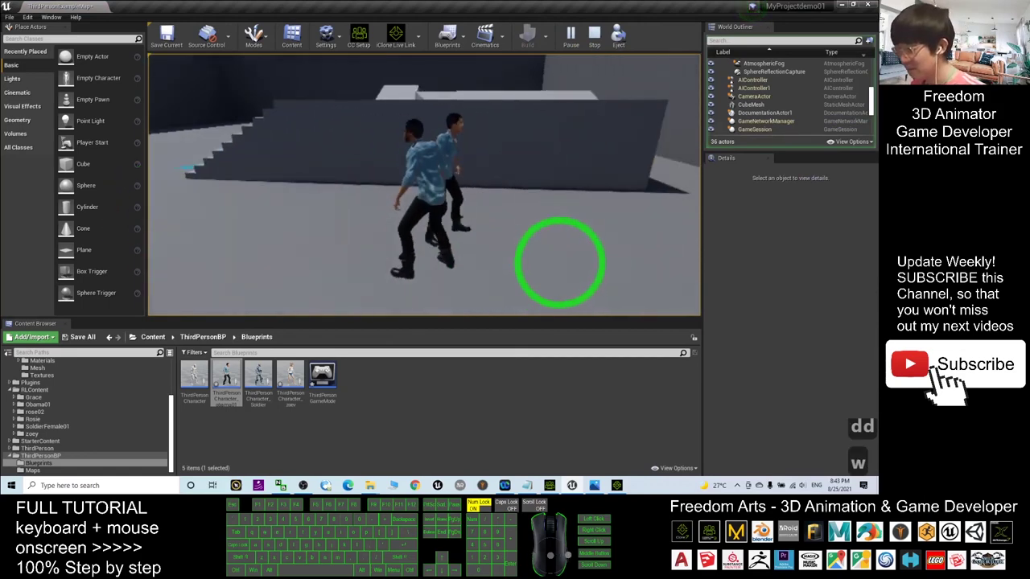
pyautogui.press('d')
pyautogui.press('s')
pyautogui.press('d')
pyautogui.press('w')
pyautogui.press('a')
pyautogui.press('a')
pyautogui.press('a')
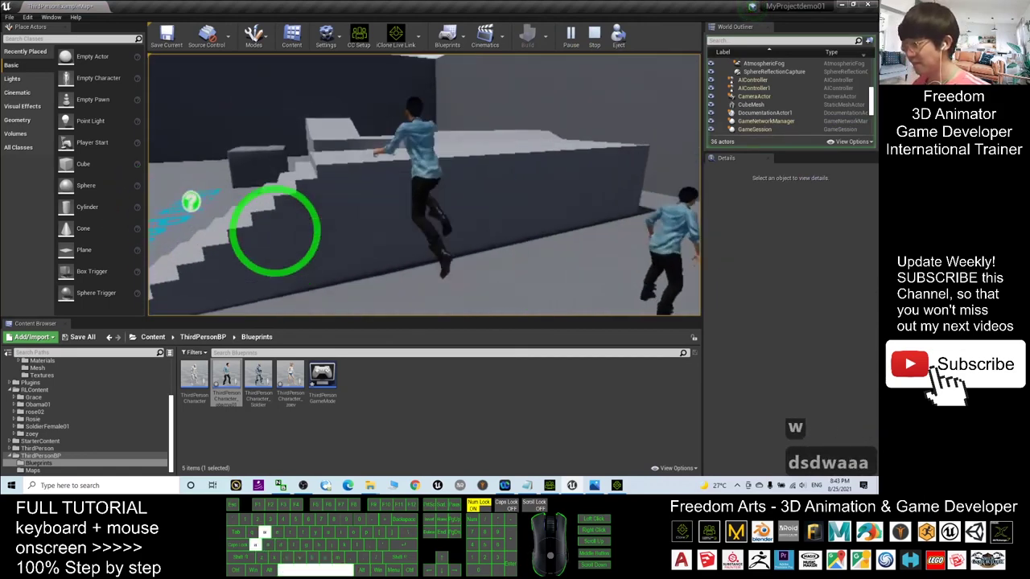
pyautogui.press('d')
pyautogui.press('a')
pyautogui.press('Escape')
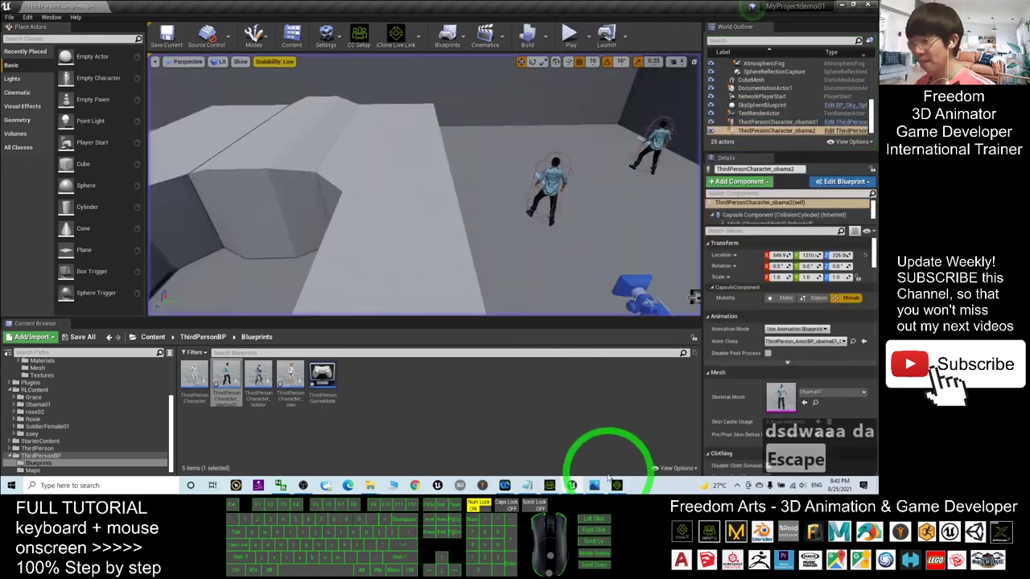
pyautogui.click(594, 485)
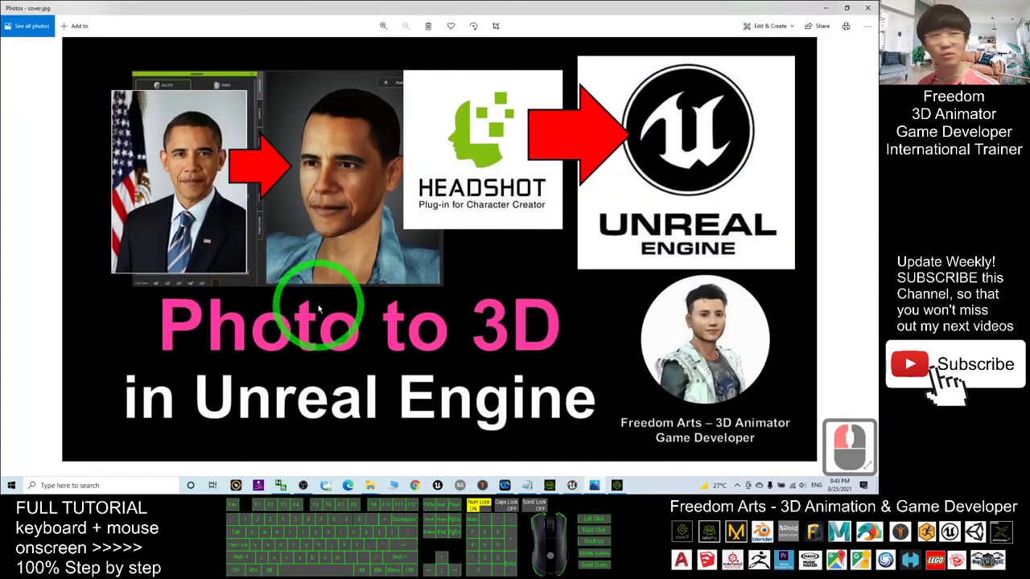